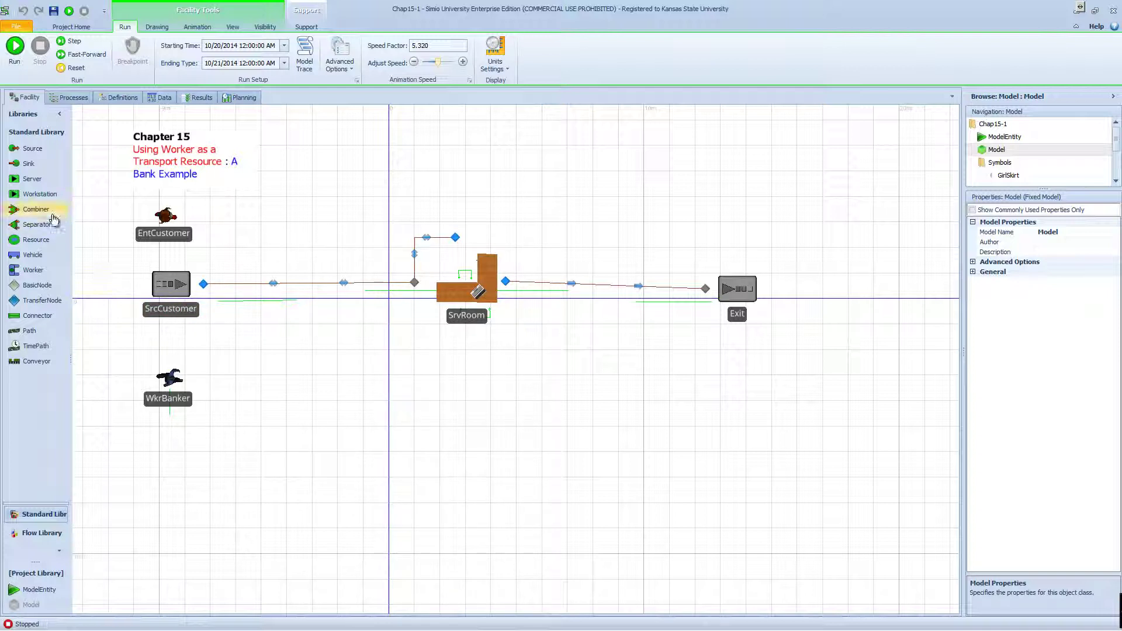
Add a server below and to the right of SrvRoom, rename it SaftyDeposit and adjust its position slightly.
drag(42, 185, 573, 460)
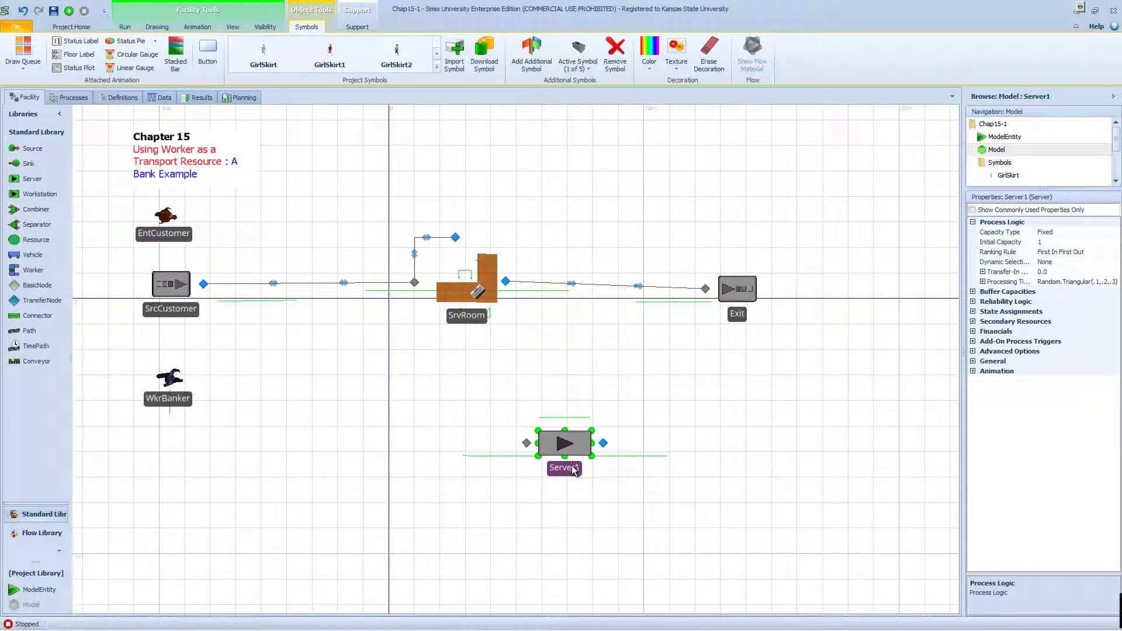
click(571, 466)
text(Safty)
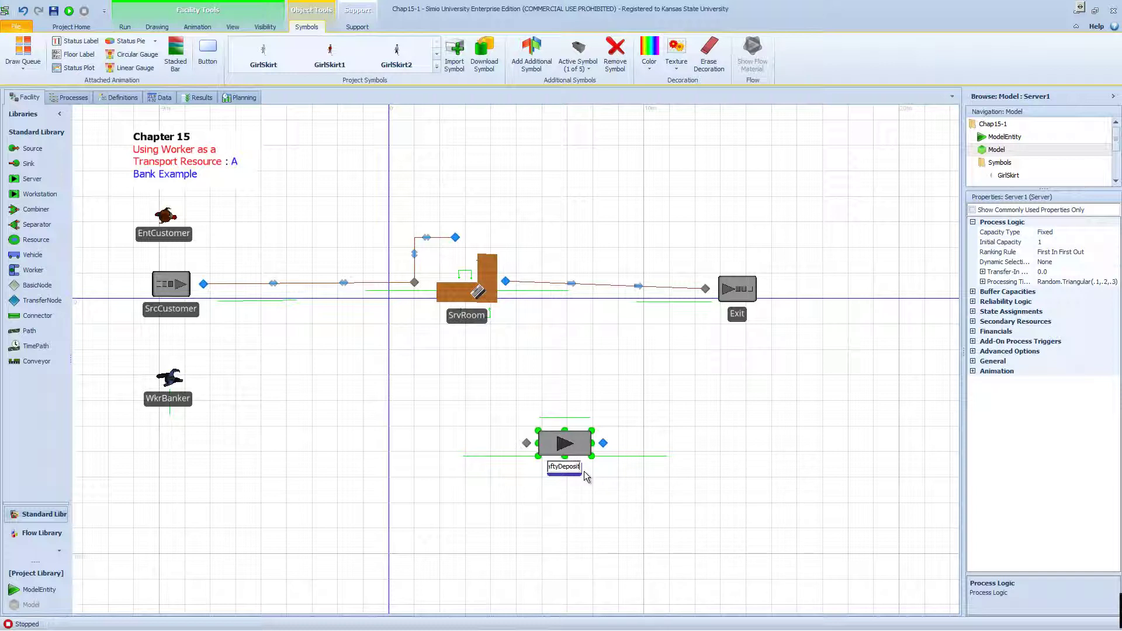
text(Deposit)
key(Return)
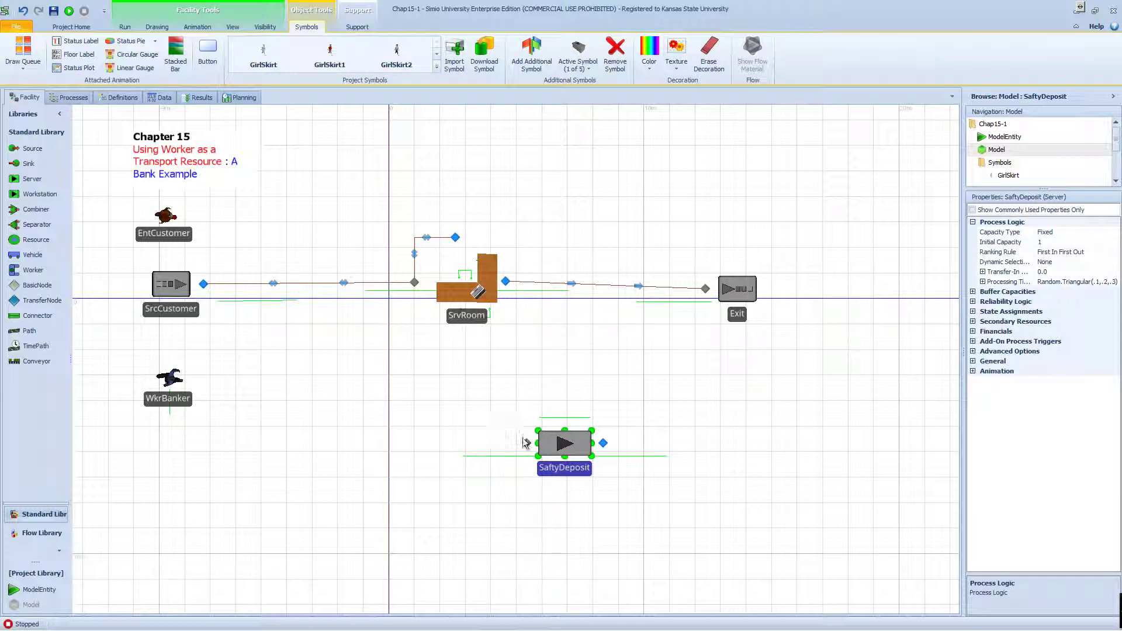
drag(563, 446, 579, 440)
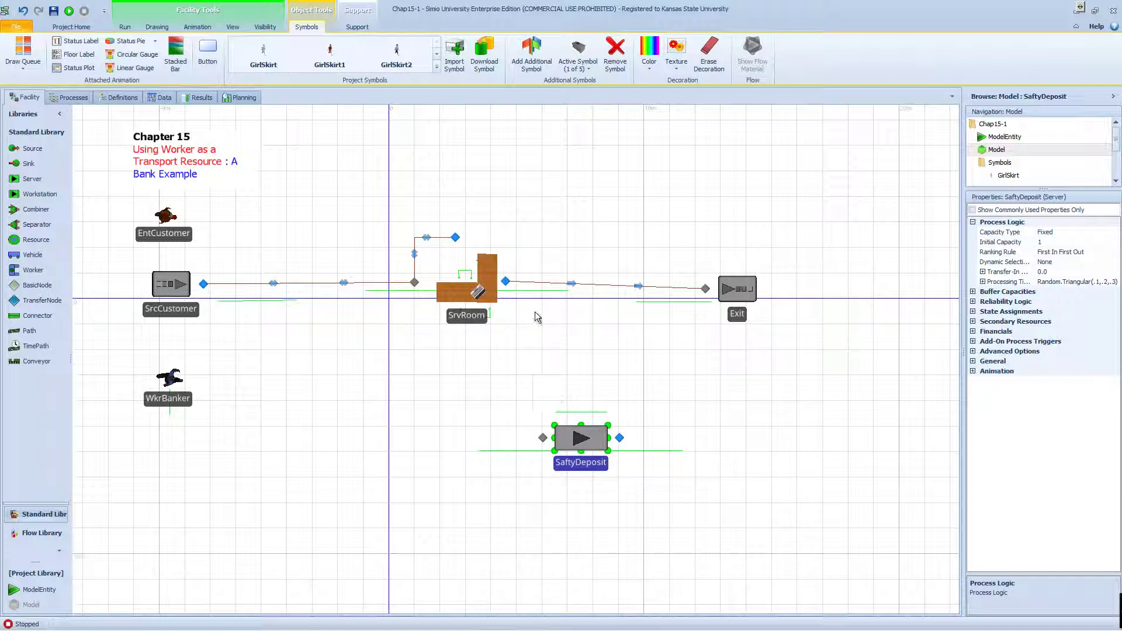
click(30, 330)
click(505, 281)
click(542, 437)
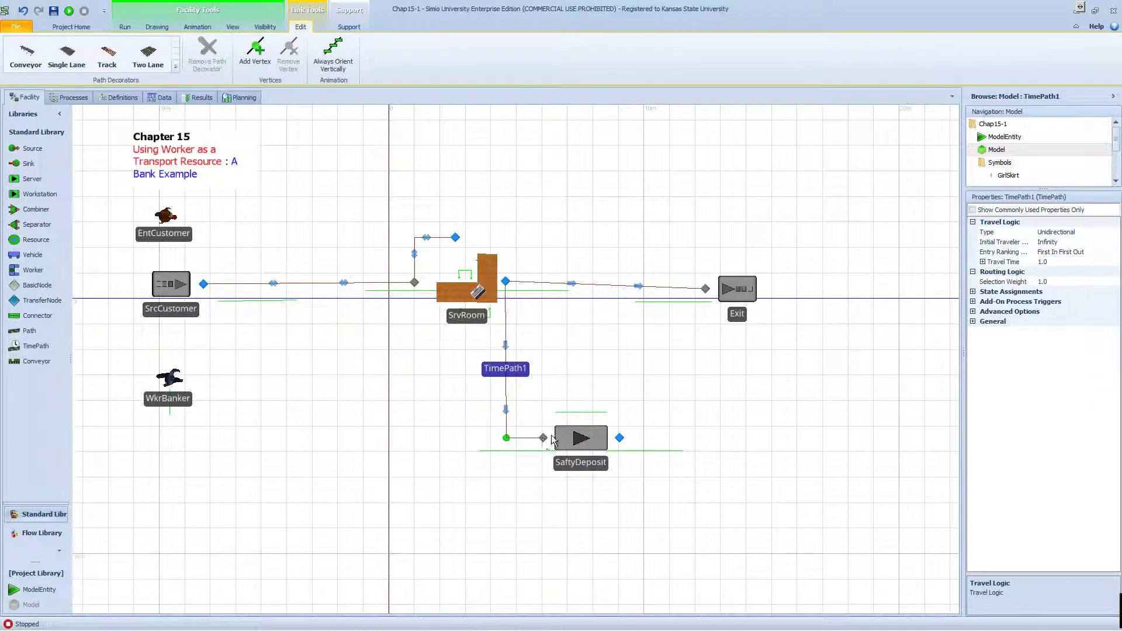
click(43, 348)
click(446, 343)
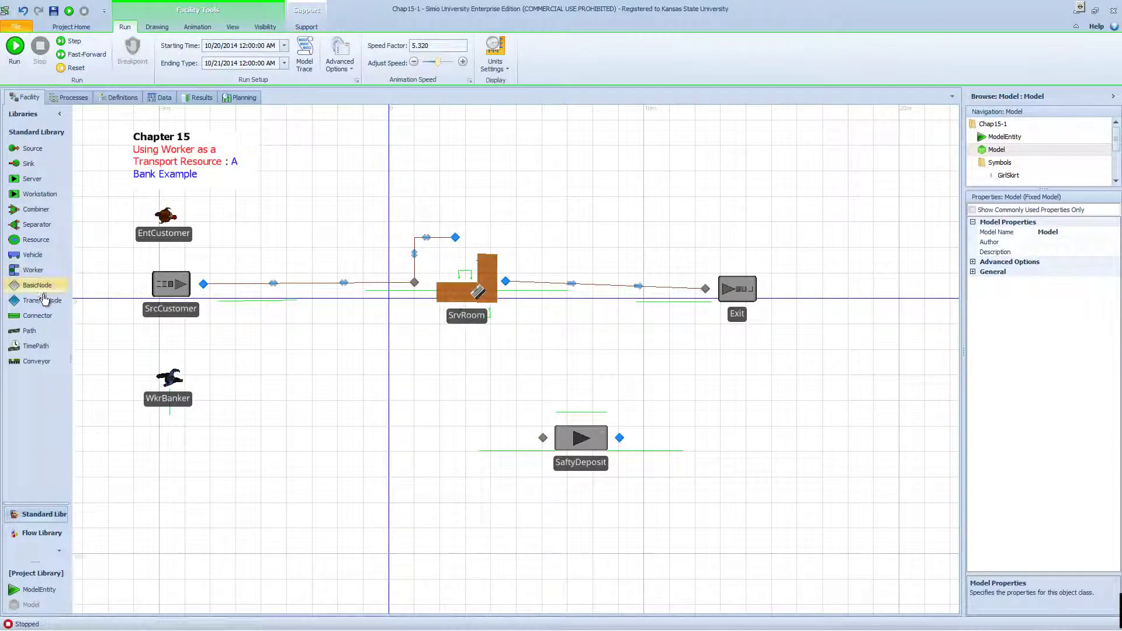
Draw a path with one corner from SrvRoom's output node down to SaftyDeposit's input node.
click(29, 331)
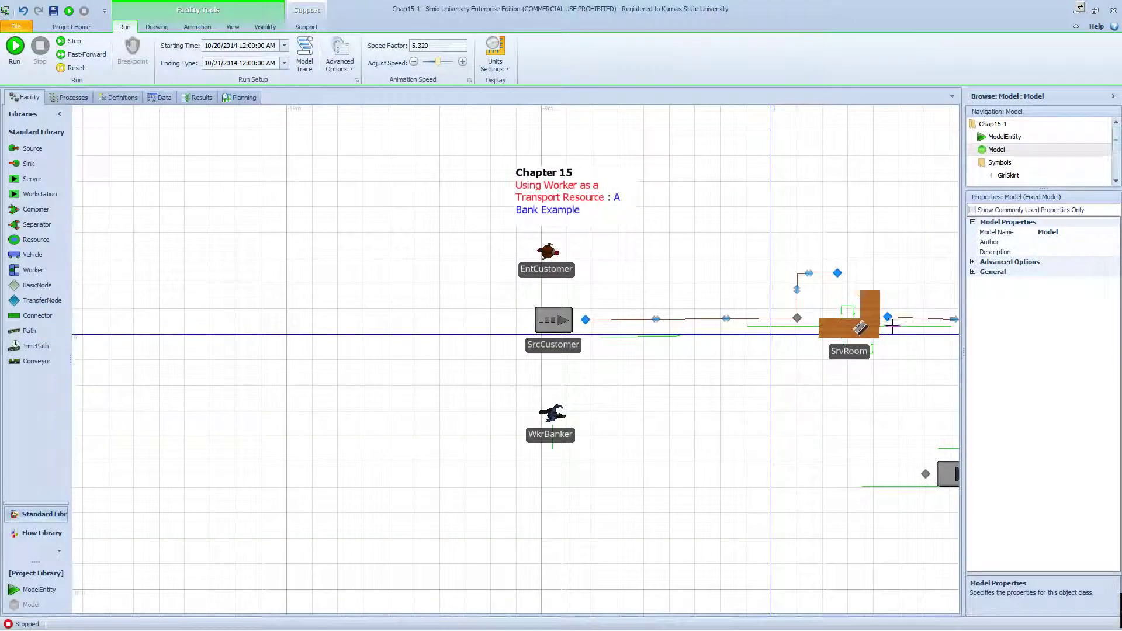
click(888, 317)
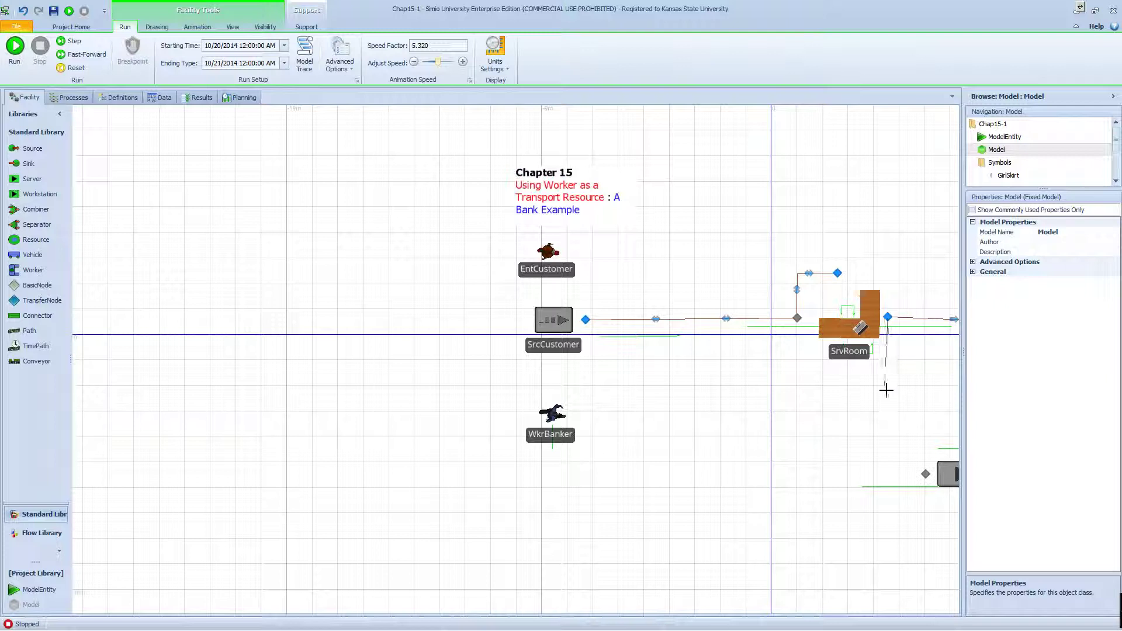
click(890, 472)
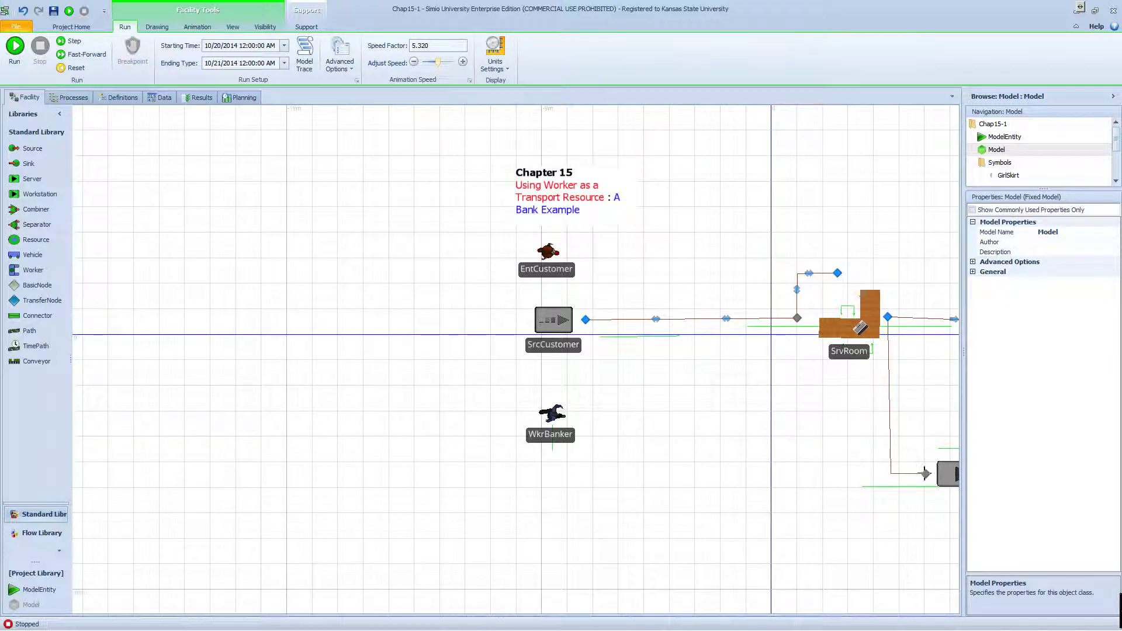
click(925, 474)
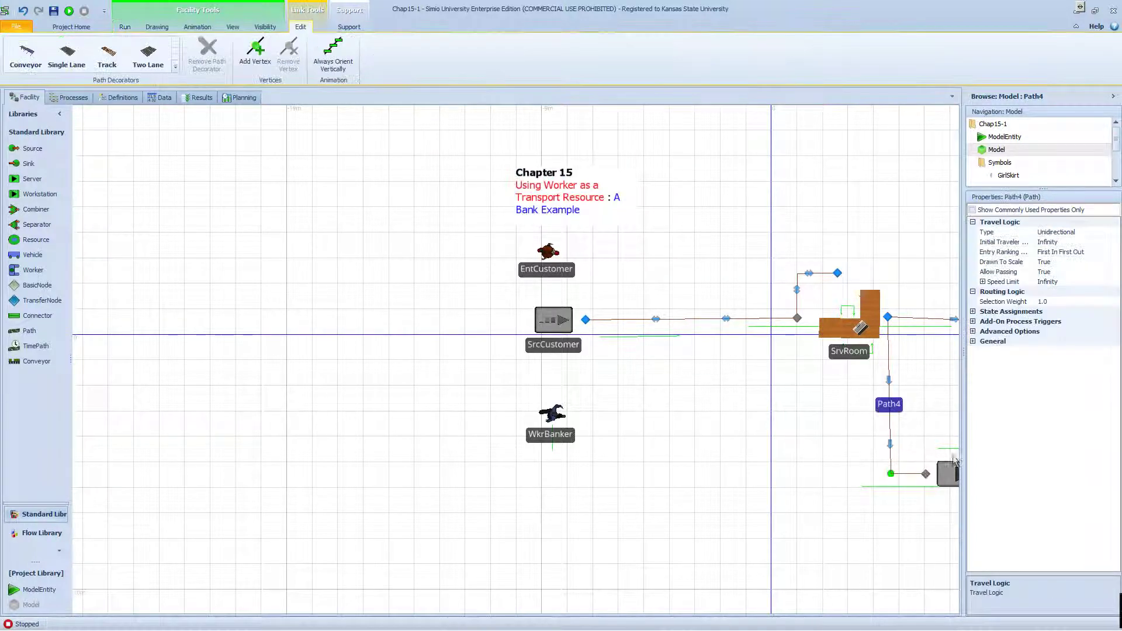
Set the new SrvRoom-to-SaftyDeposit path's Drawn To Scale to False and its Logical Length to 15.
click(1078, 263)
click(1075, 262)
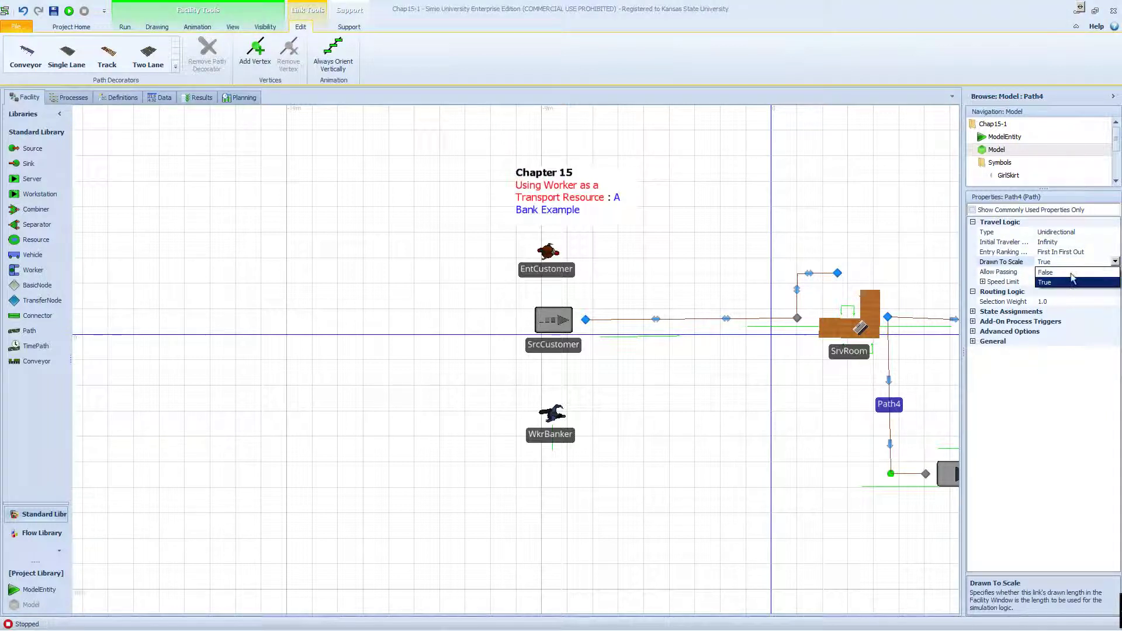
click(1068, 272)
click(1025, 272)
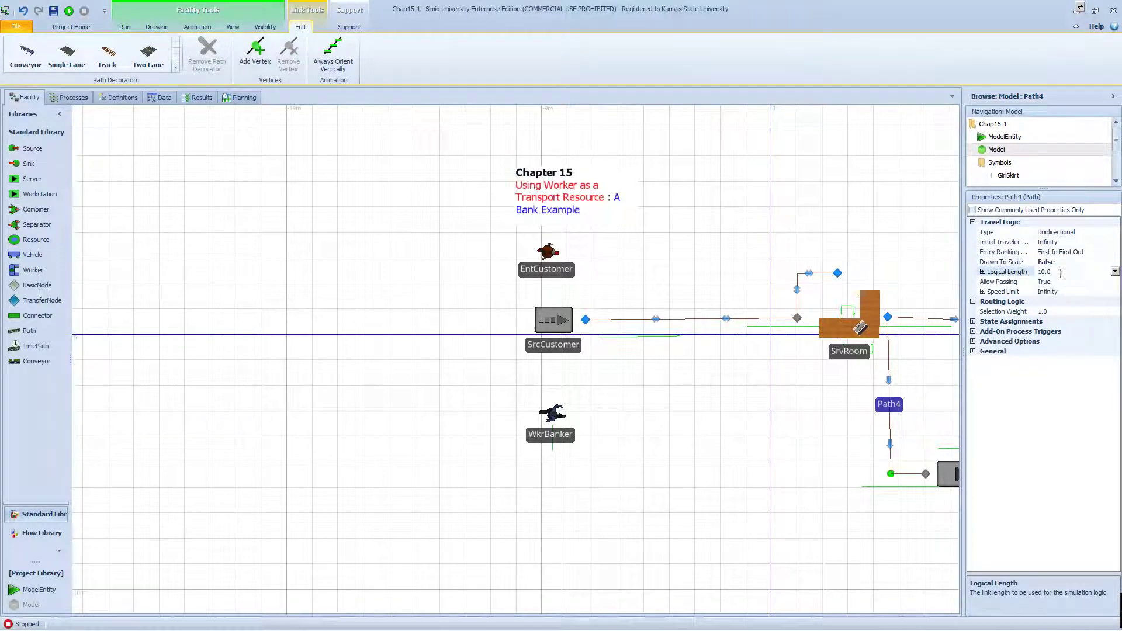
text(15)
double_click(1023, 274)
Draw a path with one corner from SaftyDeposit's output node up to the Exit sink's input node.
click(785, 382)
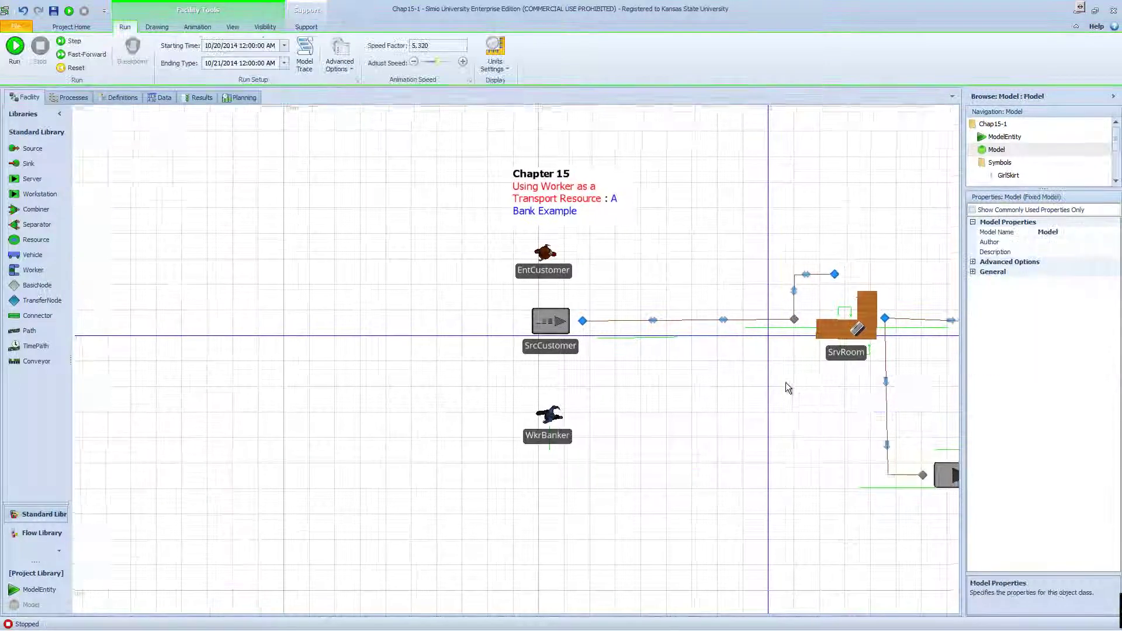
drag(785, 382, 475, 398)
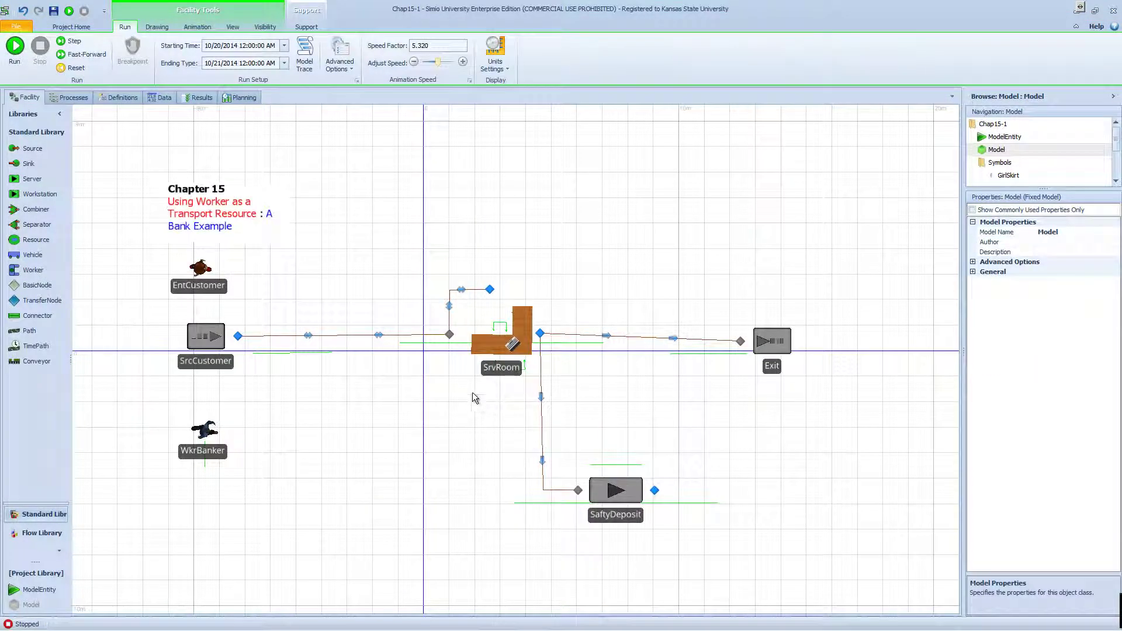
click(29, 330)
click(655, 490)
click(735, 489)
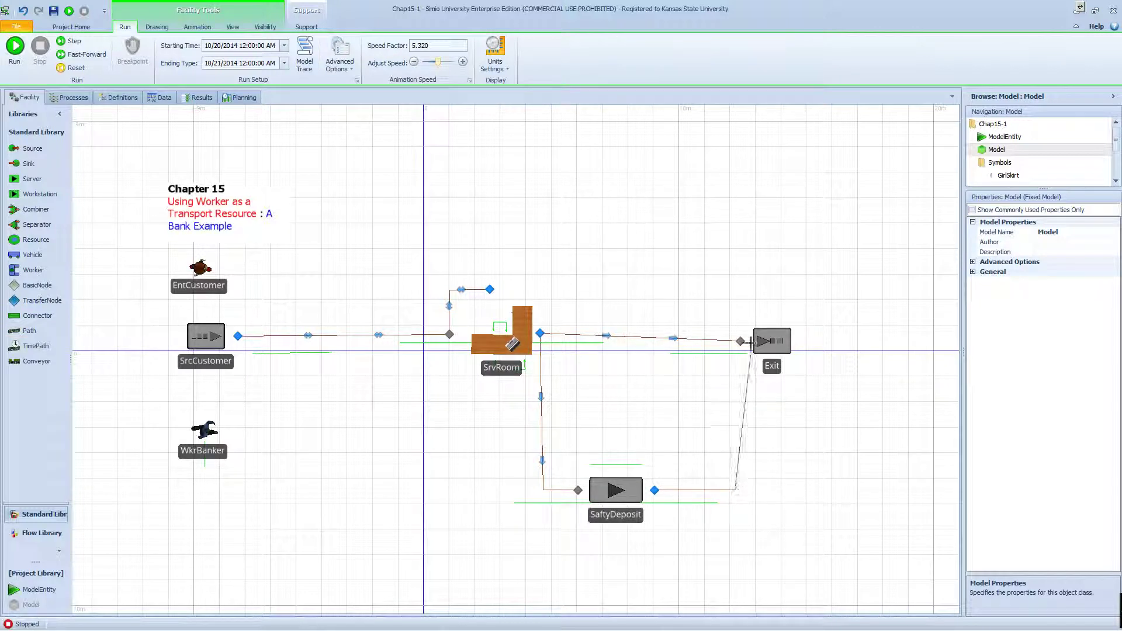
click(741, 340)
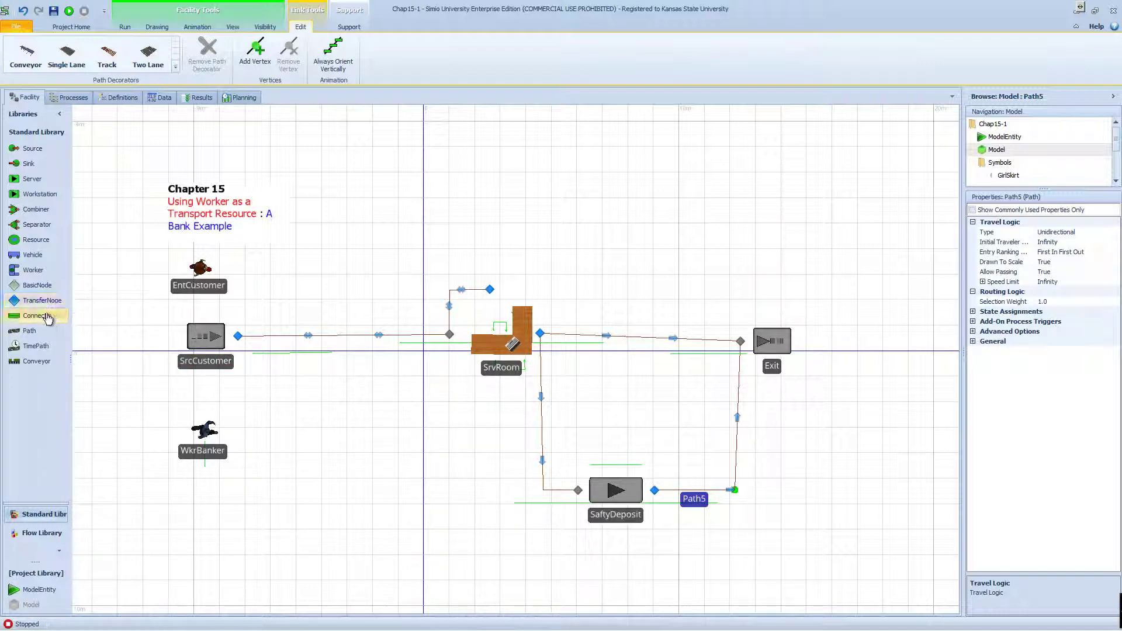
Draw a path with one corner from the TRoom transfer node to SrvRoom's output node.
click(37, 331)
click(537, 288)
click(539, 333)
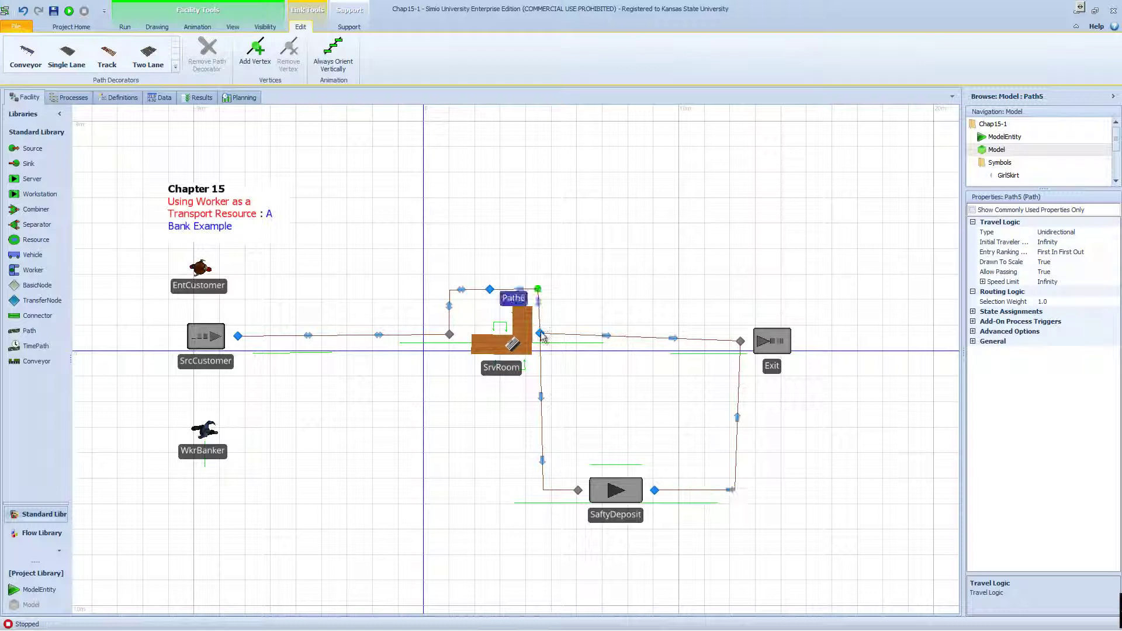
click(490, 290)
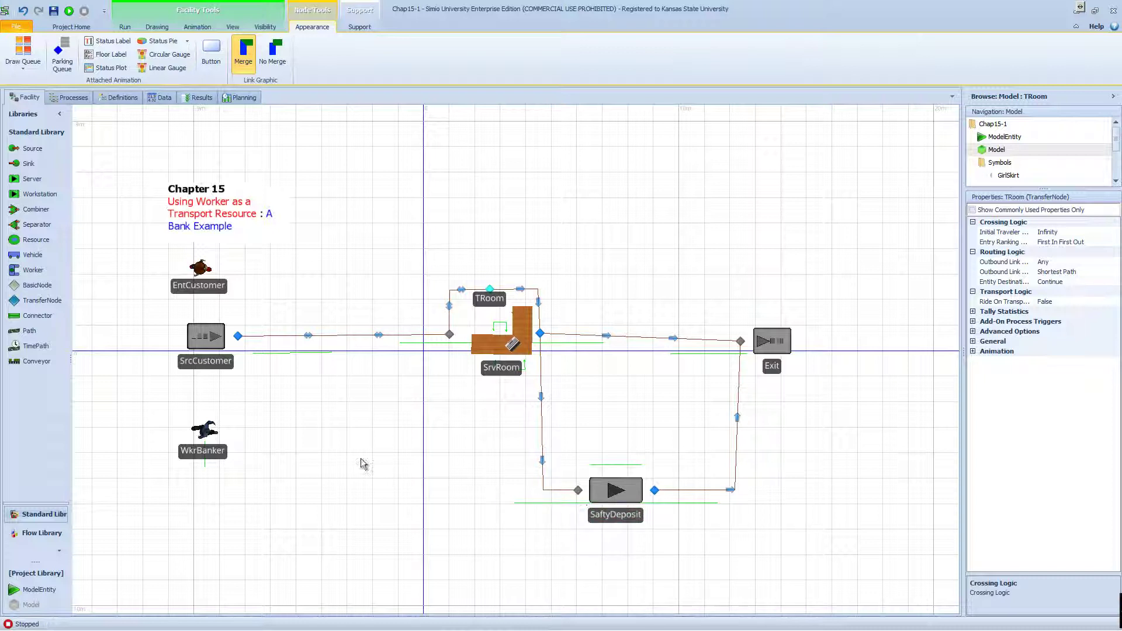
Place a transfer node below SaftyDeposit and link SaftyDeposit's input node to it with a cornered path.
drag(42, 300, 616, 538)
click(29, 331)
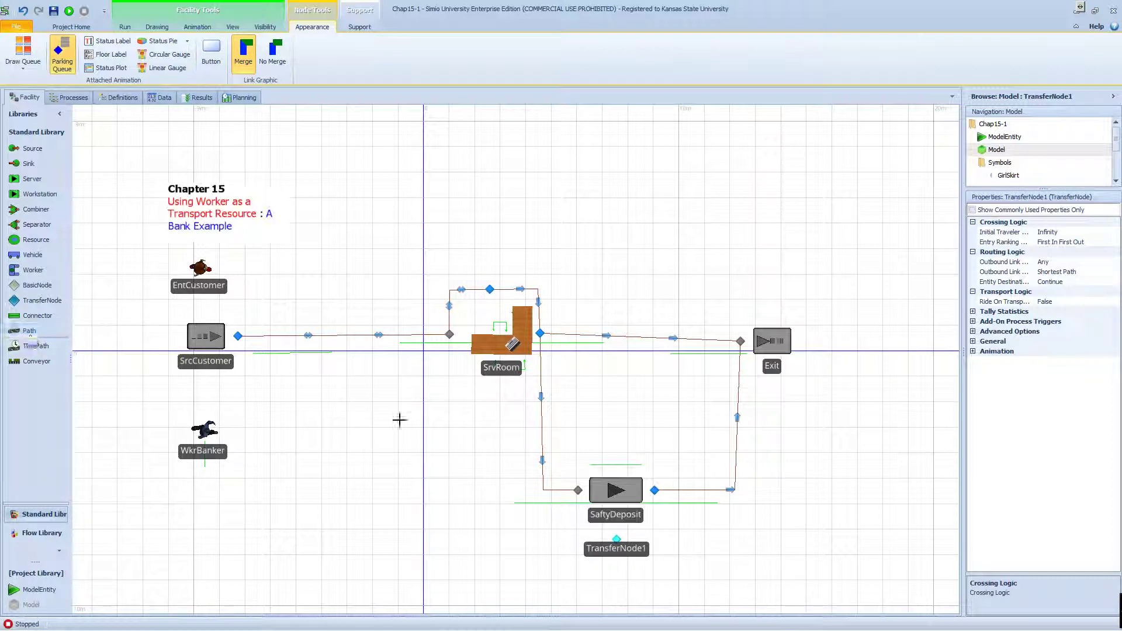
click(578, 489)
click(617, 538)
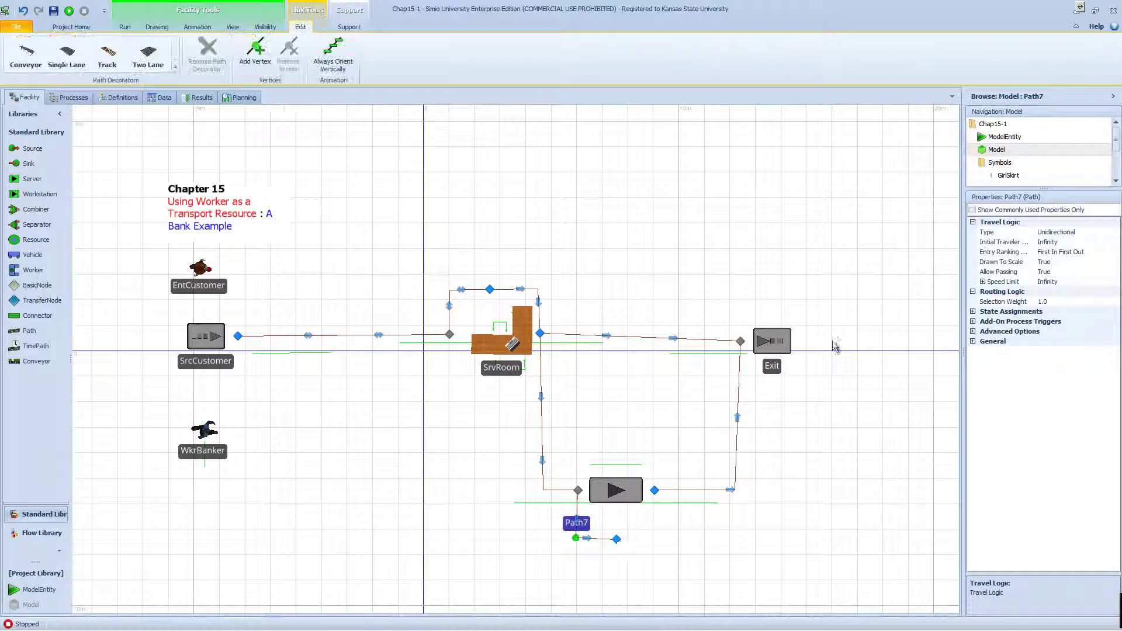
Set Drawn To Scale to False and Logical Length to 5 meters on the path to the new transfer node.
click(1043, 261)
click(1115, 261)
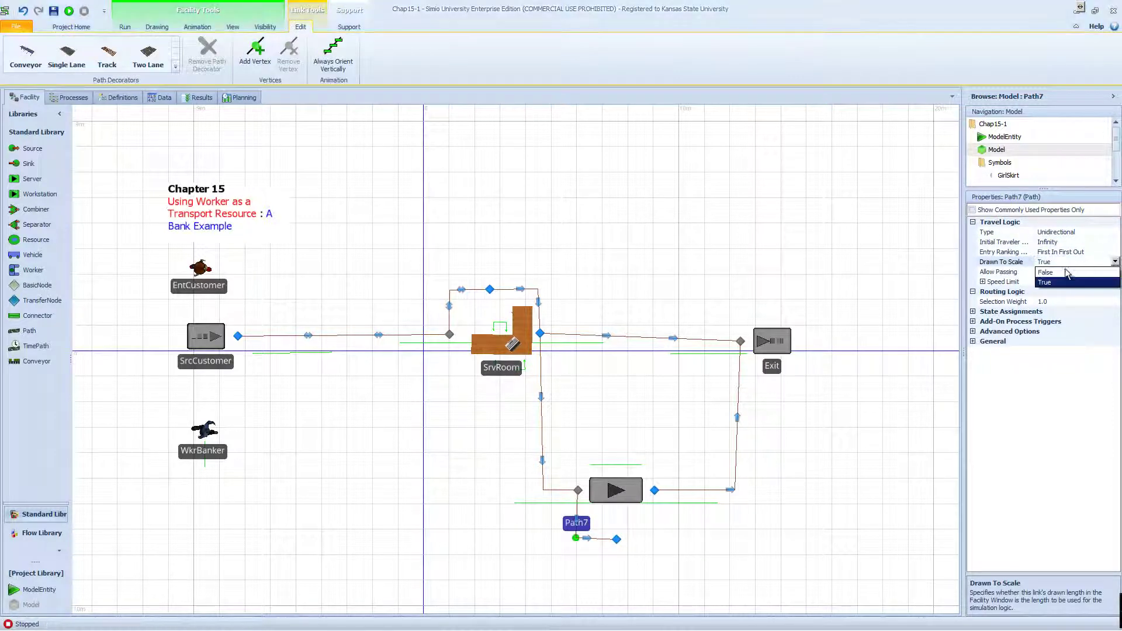
click(1061, 280)
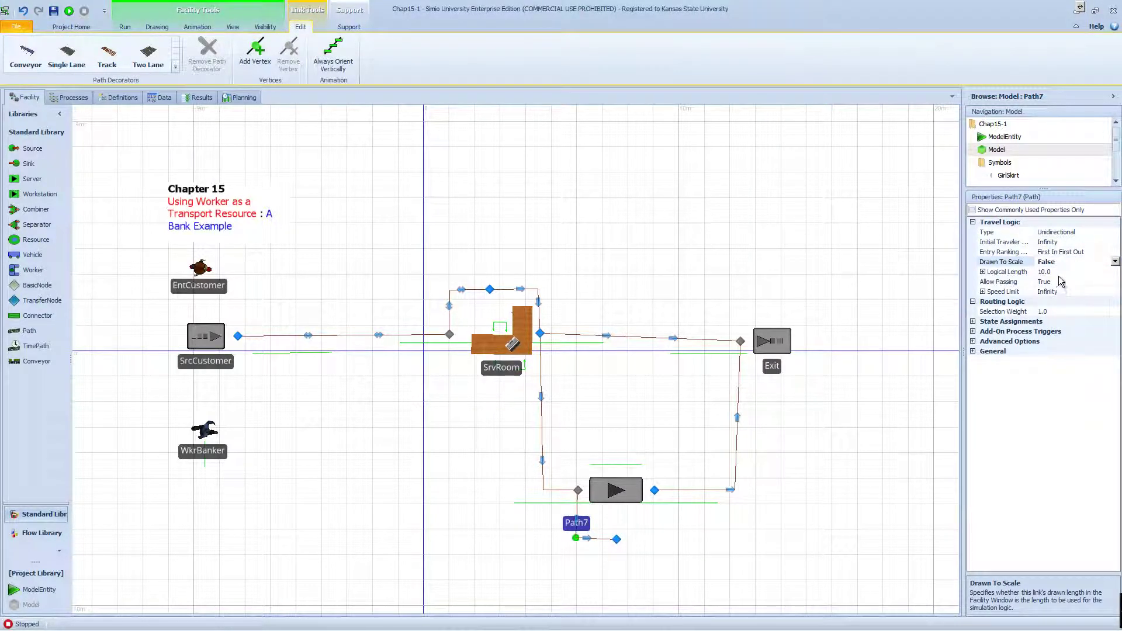
click(1059, 272)
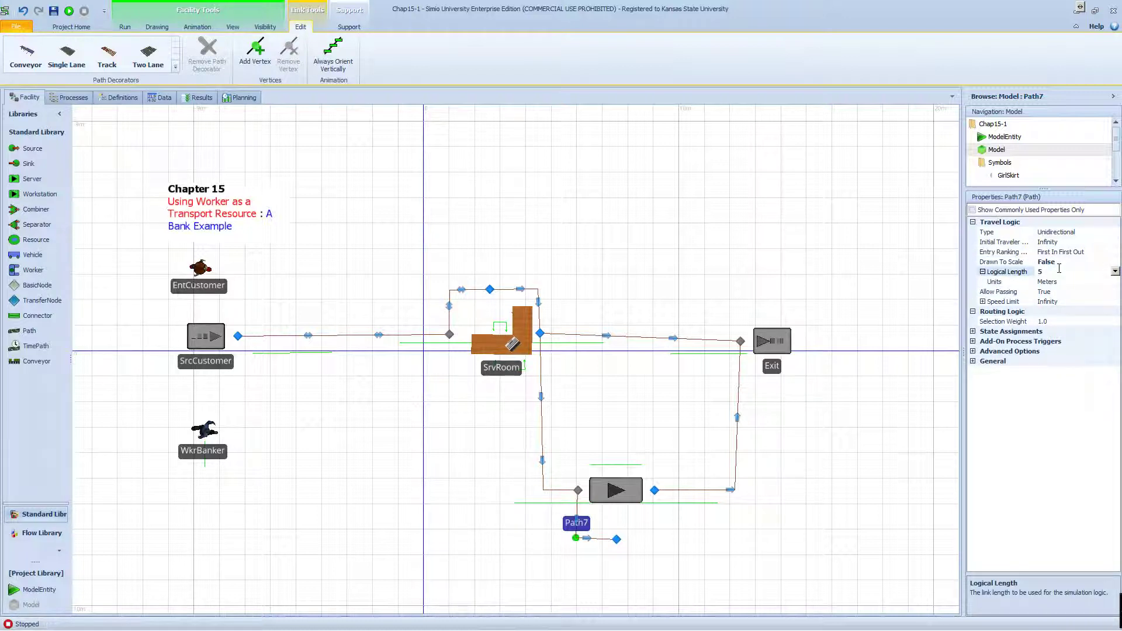
Straighten the paths into Exit by raising the sink and aligning the SaftyDeposit path's corner beneath its input node.
drag(783, 347, 783, 339)
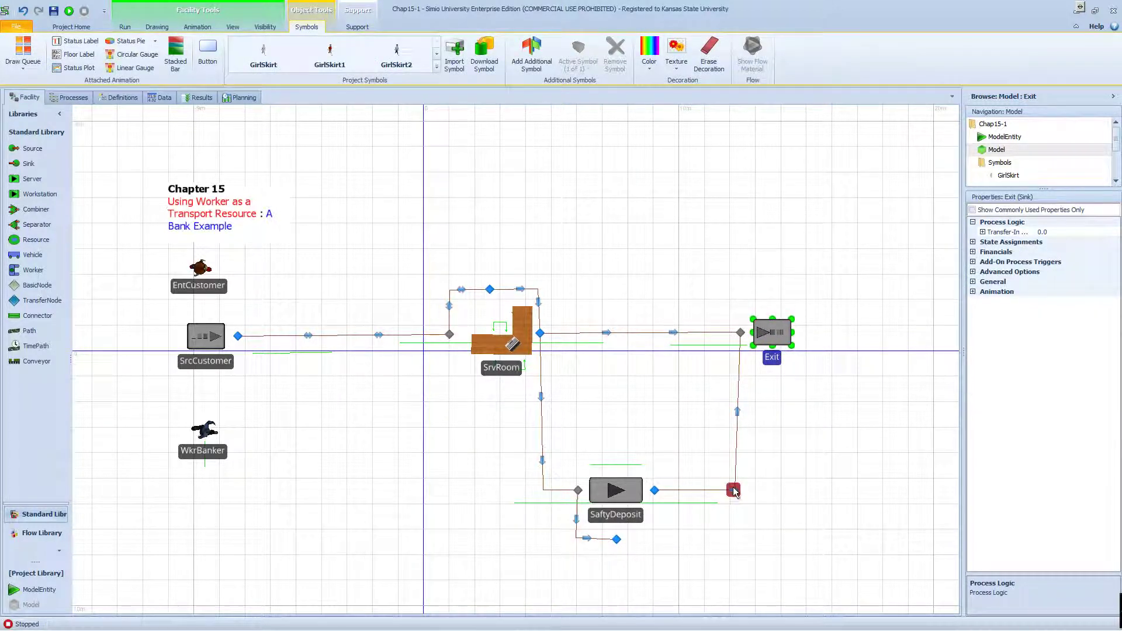
drag(735, 491, 741, 493)
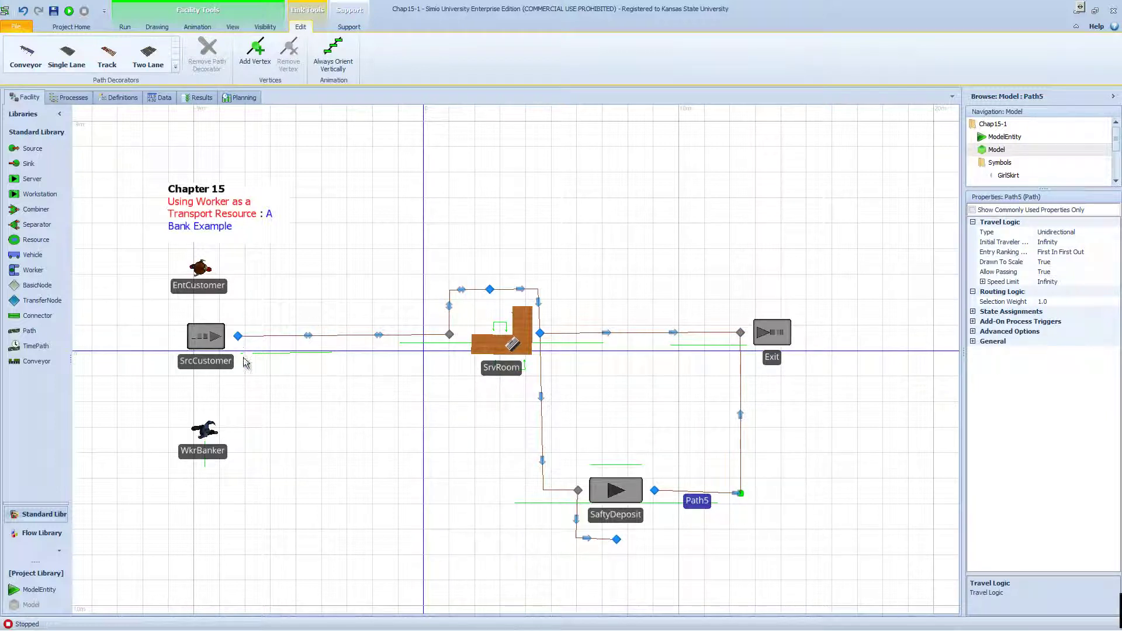
Draw a path from the transfer node below SaftyDeposit back to SrcCustomer's output node and align its corner under SrcCustomer's node.
click(36, 331)
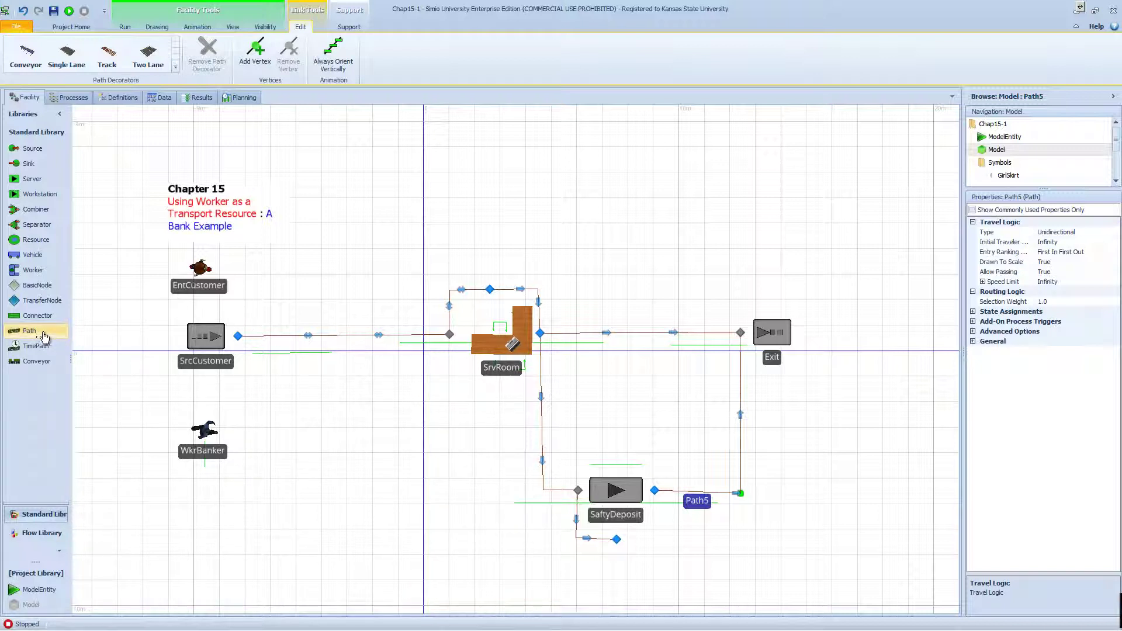
click(610, 541)
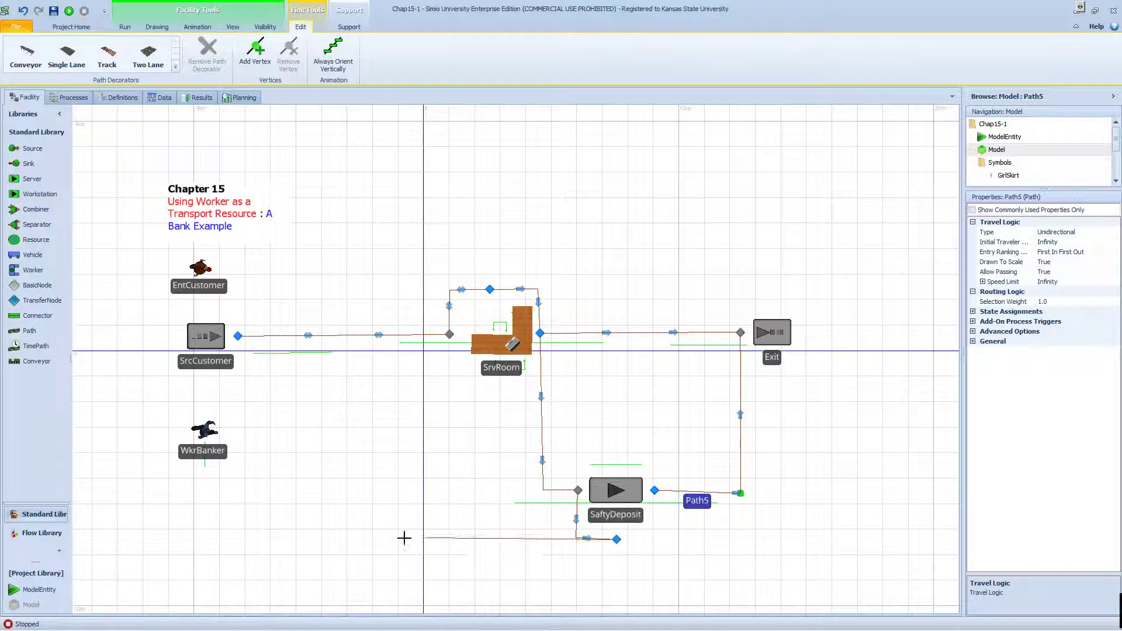
click(229, 533)
click(238, 336)
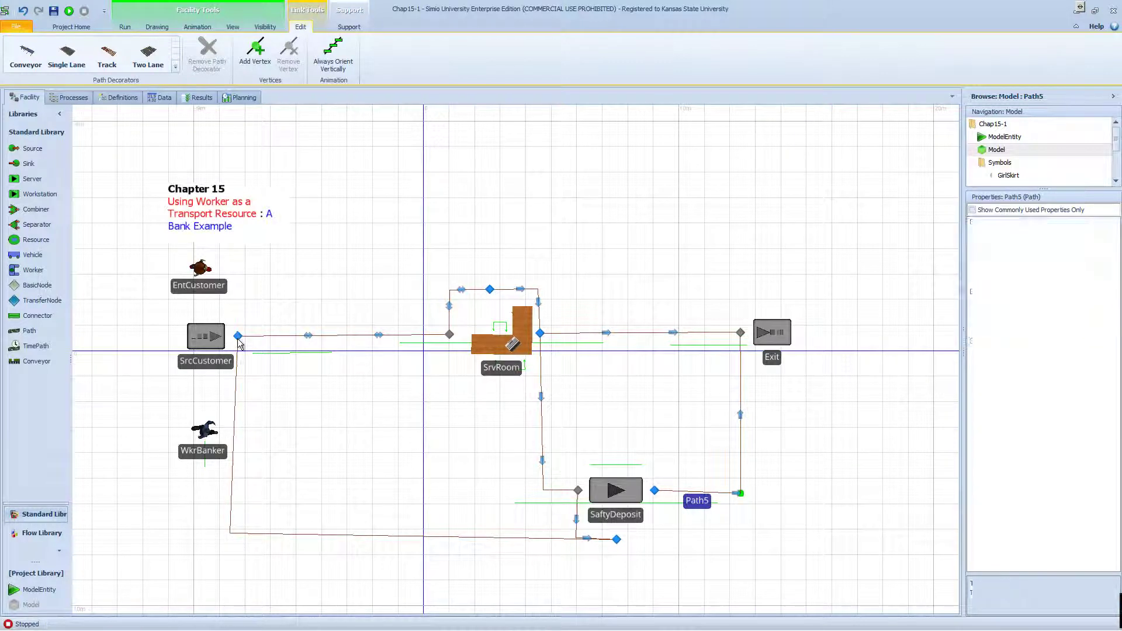
drag(230, 532, 243, 544)
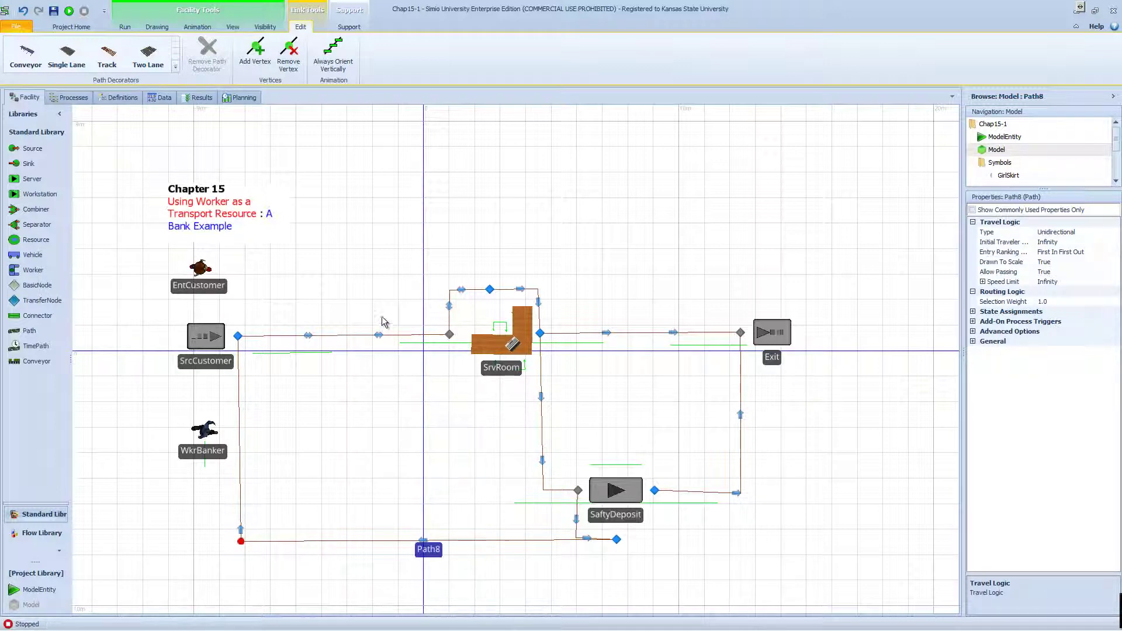
Delete the WkrBanker release from SrvRoom's After Processing secondary resource releases.
click(489, 290)
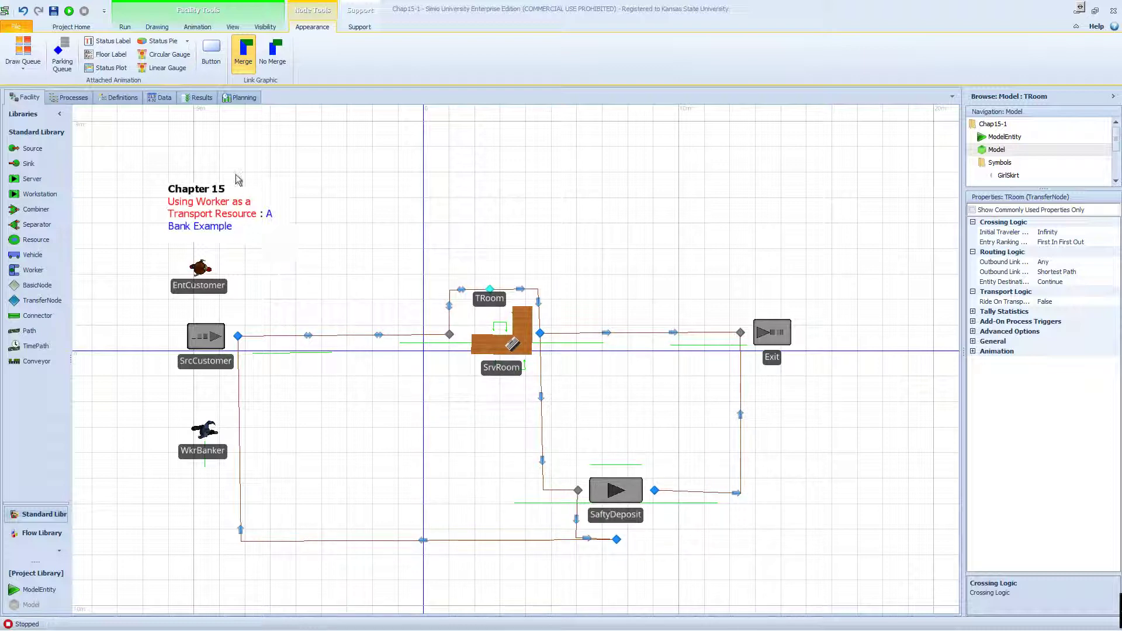
click(496, 339)
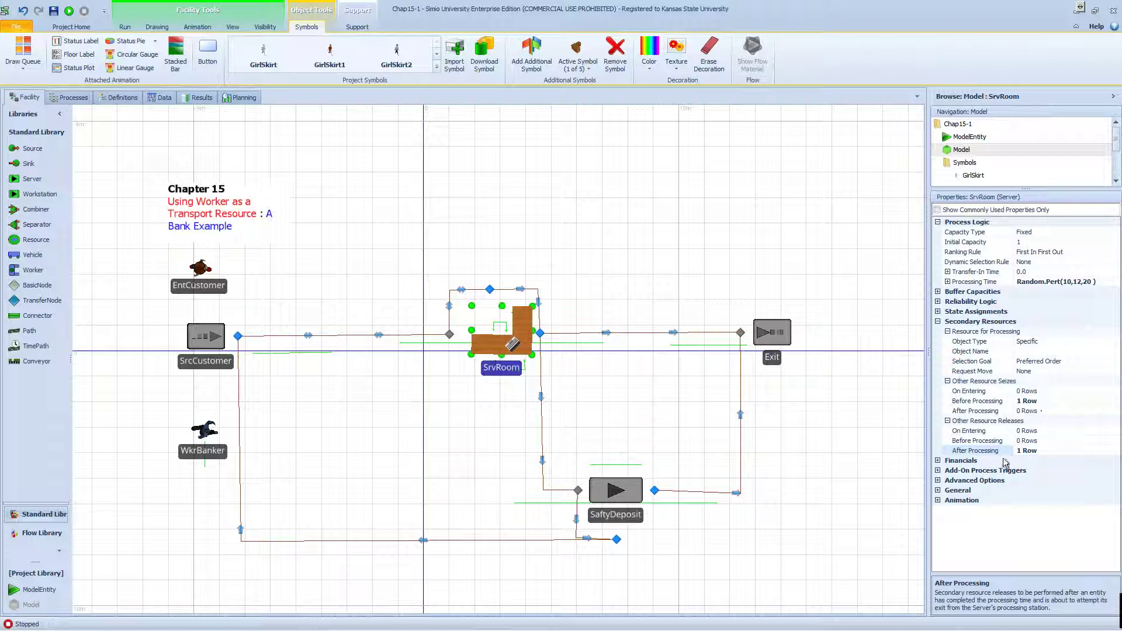
click(1038, 455)
click(1111, 451)
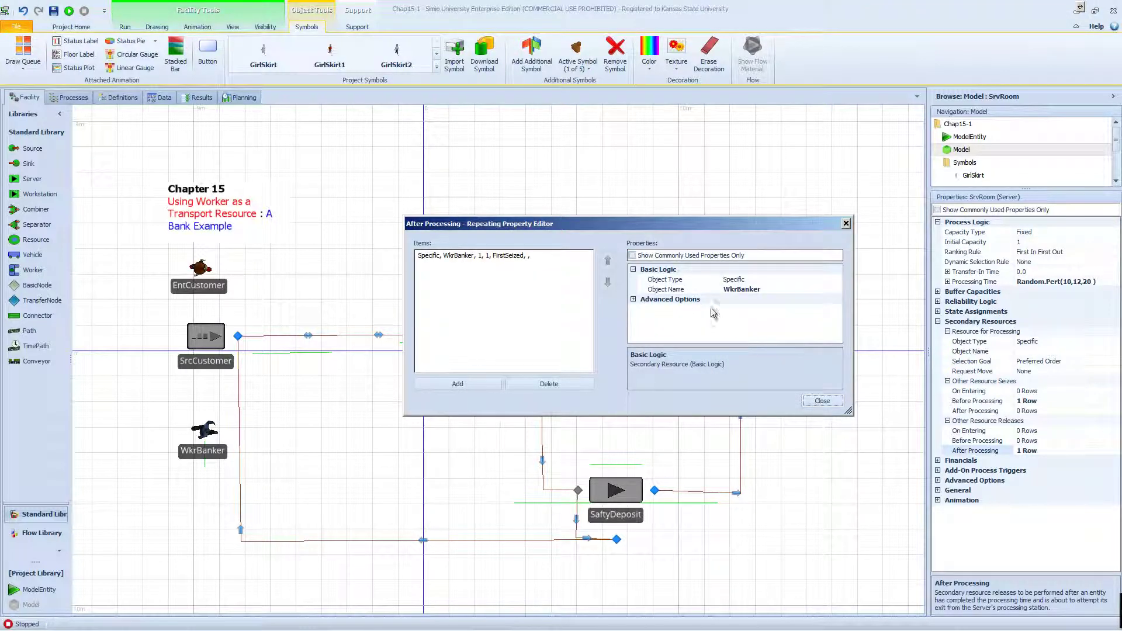
click(565, 382)
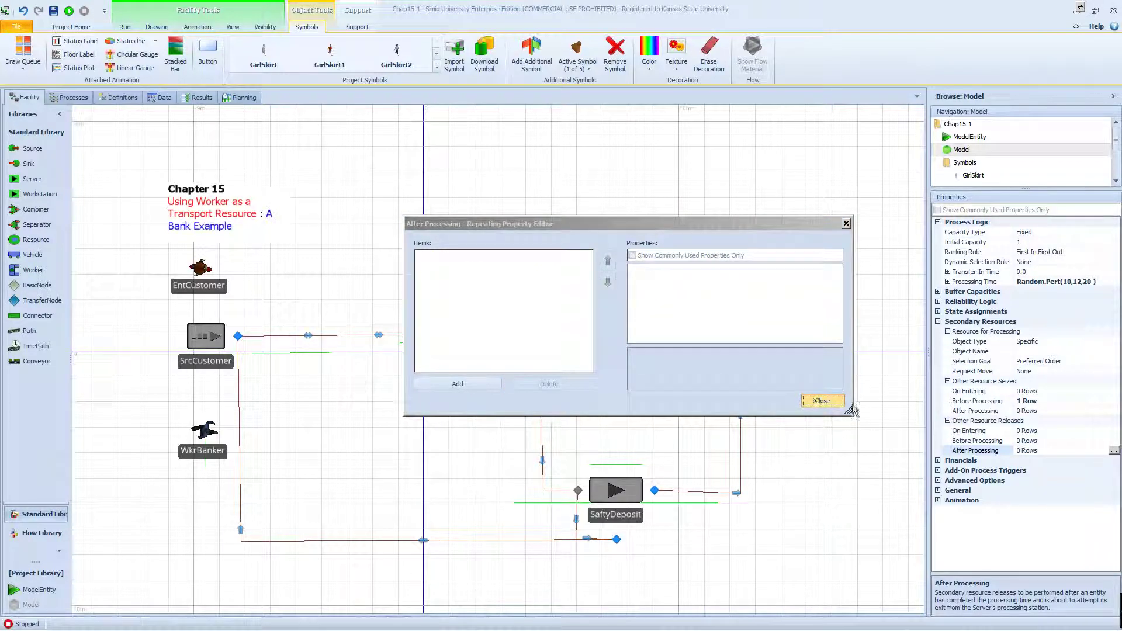
click(822, 400)
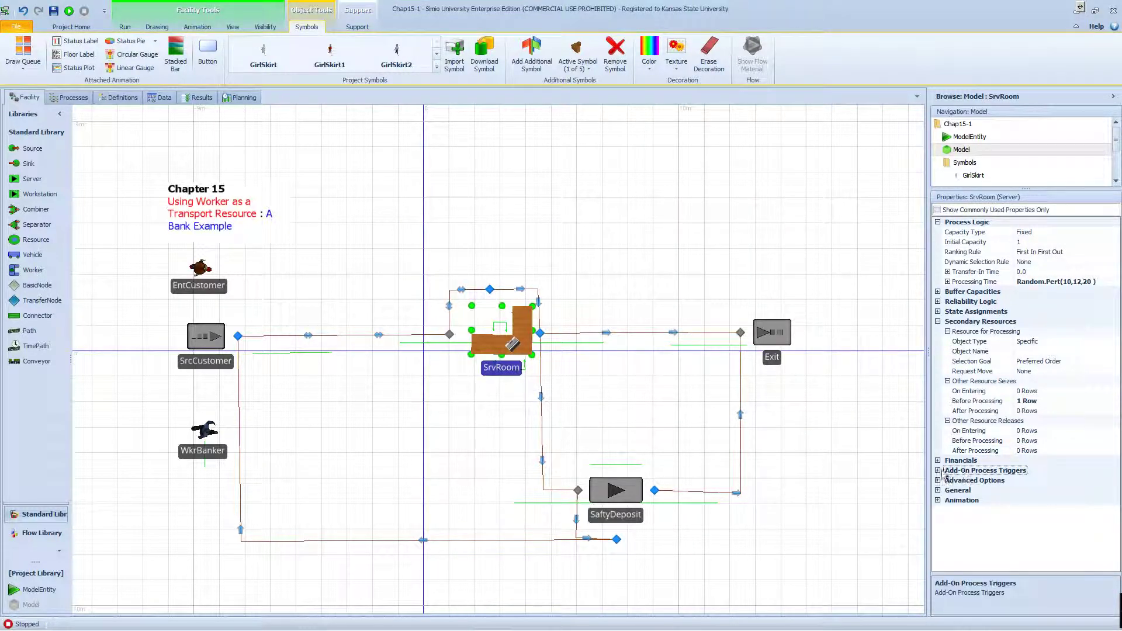
Create an After Processing add-on process for SrvRoom.
click(938, 471)
scroll(1051, 496, down, 2)
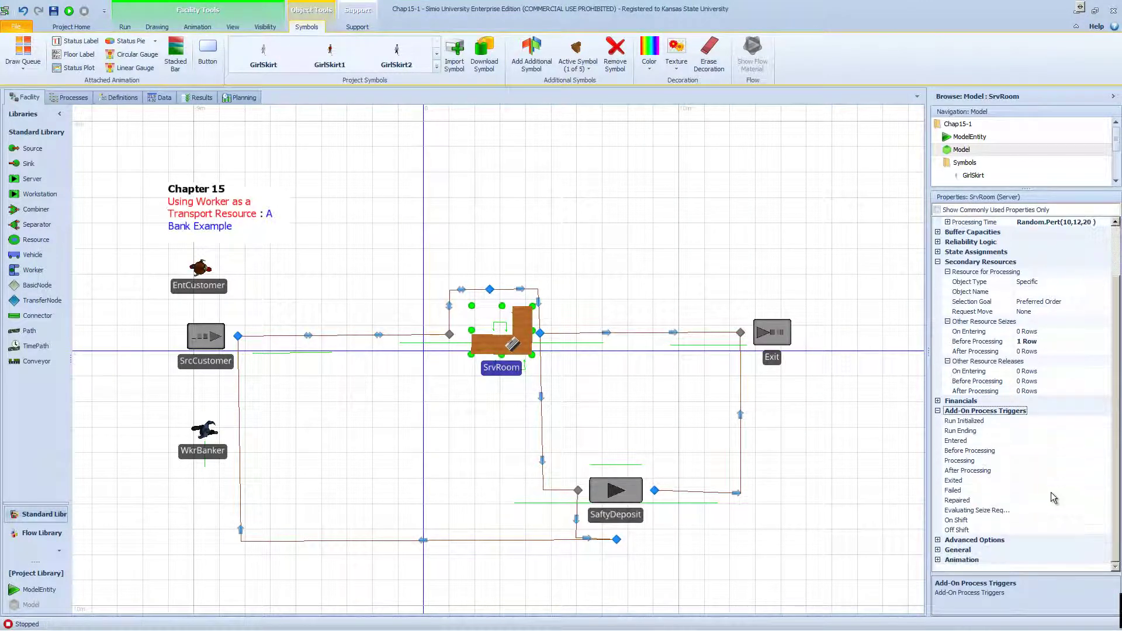
click(1037, 471)
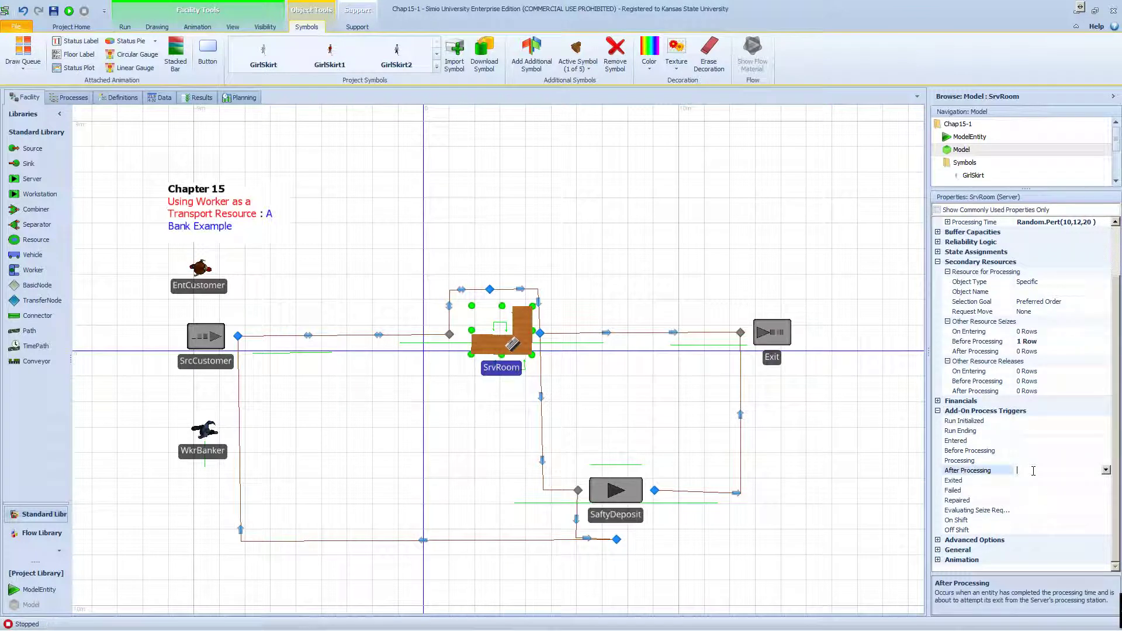
double_click(1009, 474)
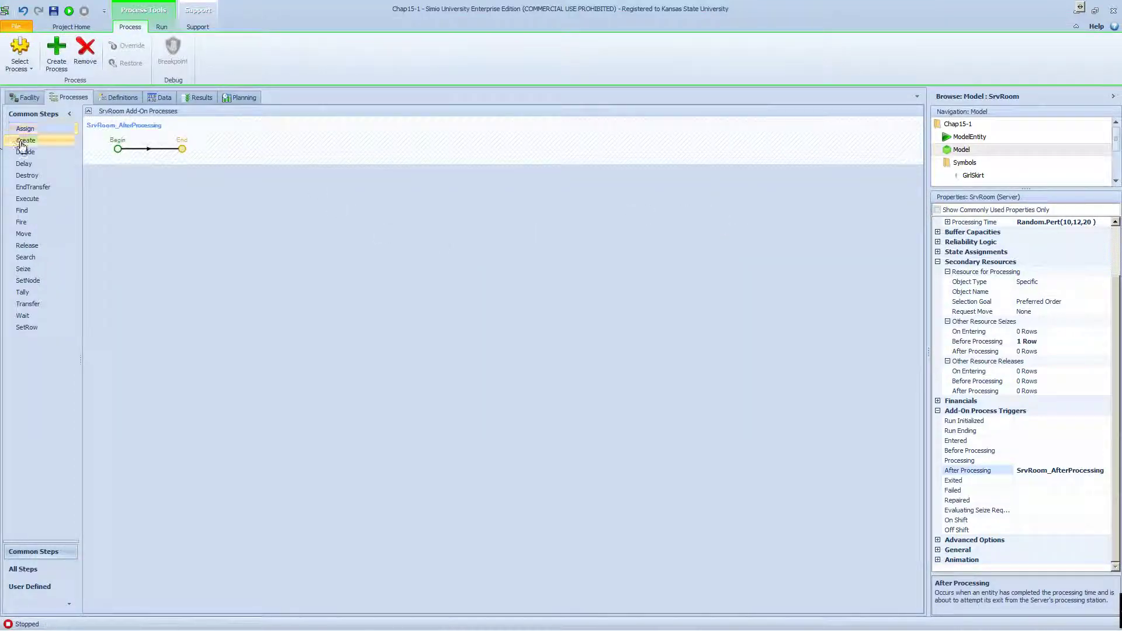
Add a Decide step to SrvRoom's After Processing process, set to ProbabilityBased with expression 0.45.
drag(25, 152, 199, 152)
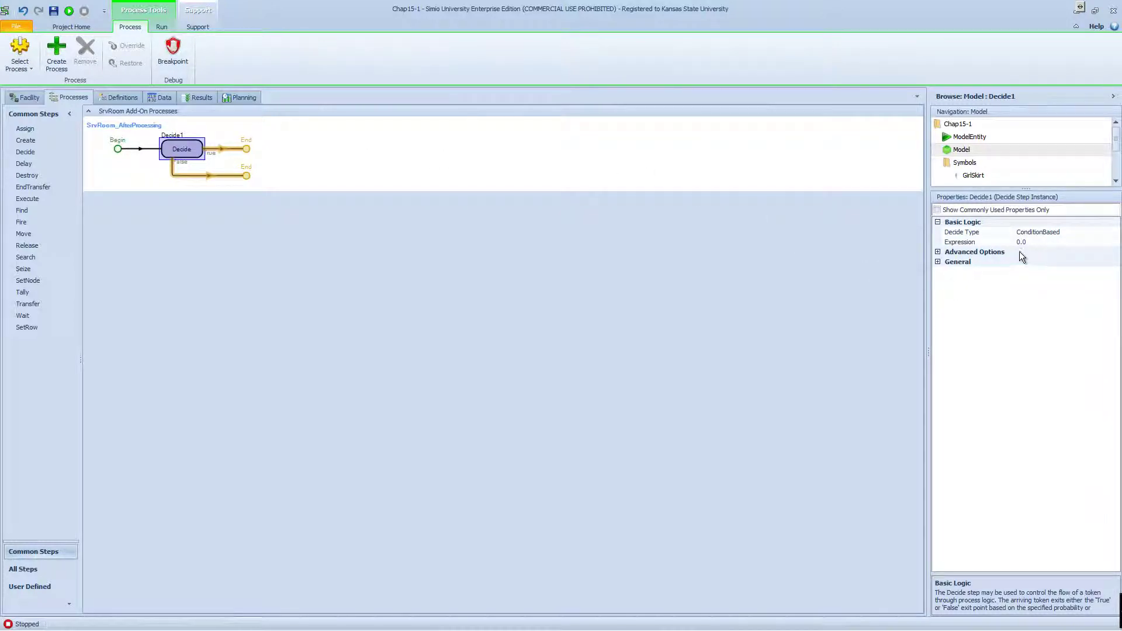
click(1063, 233)
click(1115, 232)
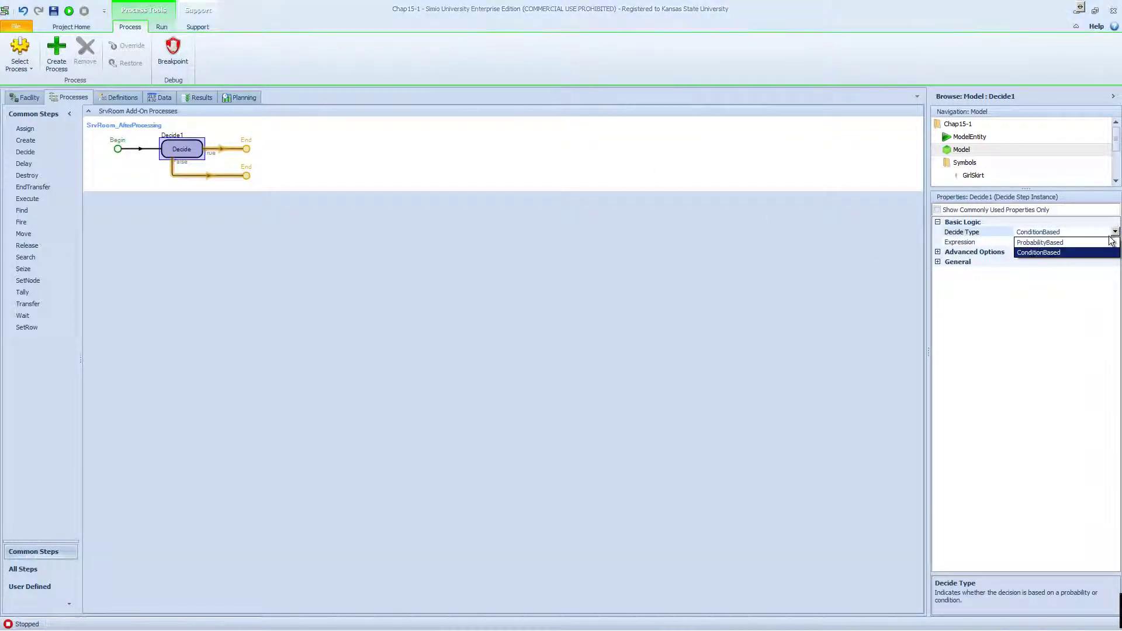
click(1087, 242)
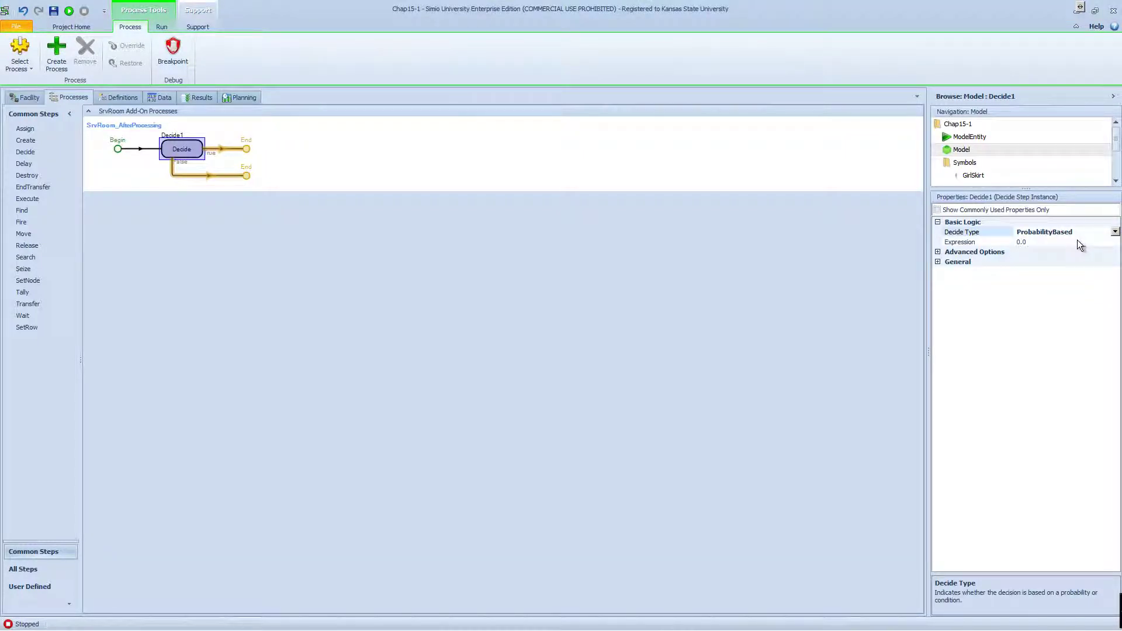
click(1078, 240)
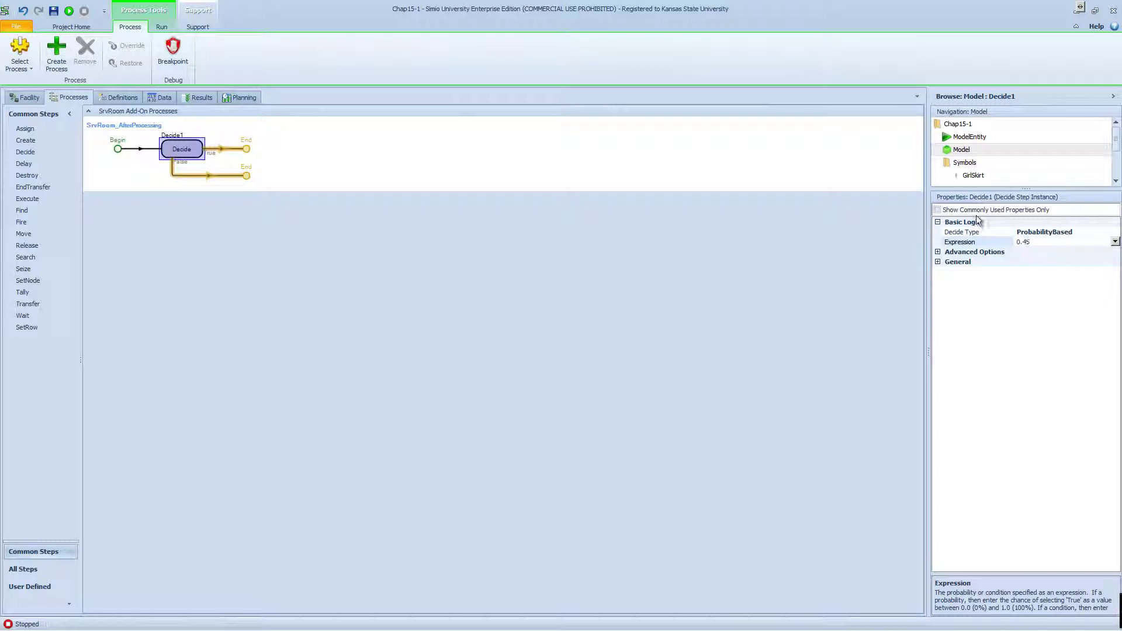
click(321, 164)
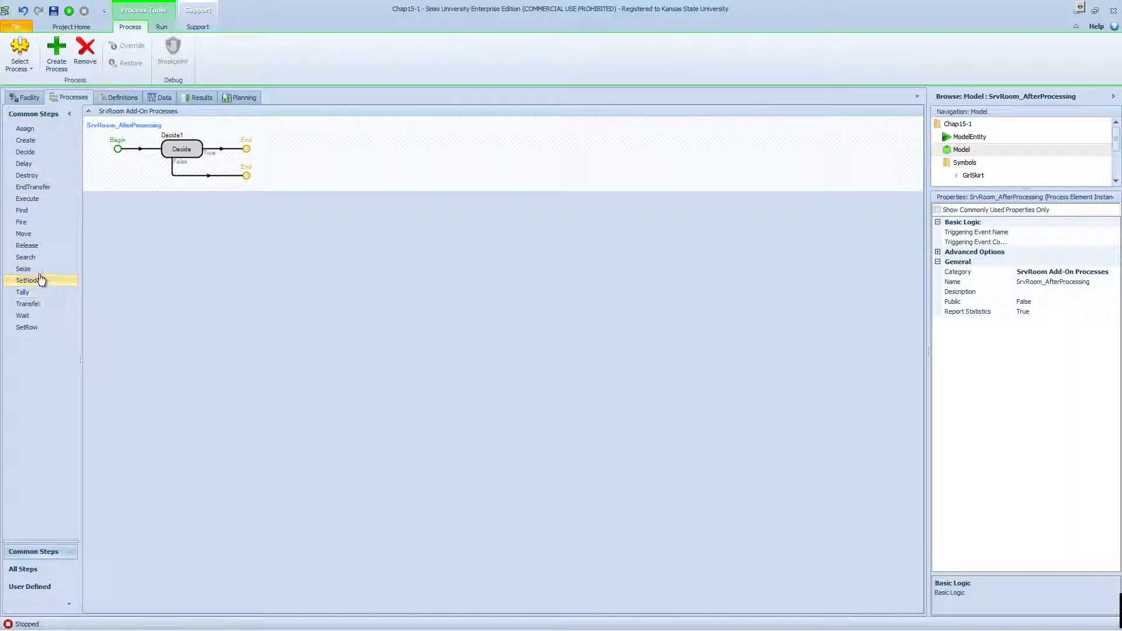
Add a Release step on the Decide step's False branch with one resource release for WkrBanker.
drag(34, 246, 240, 187)
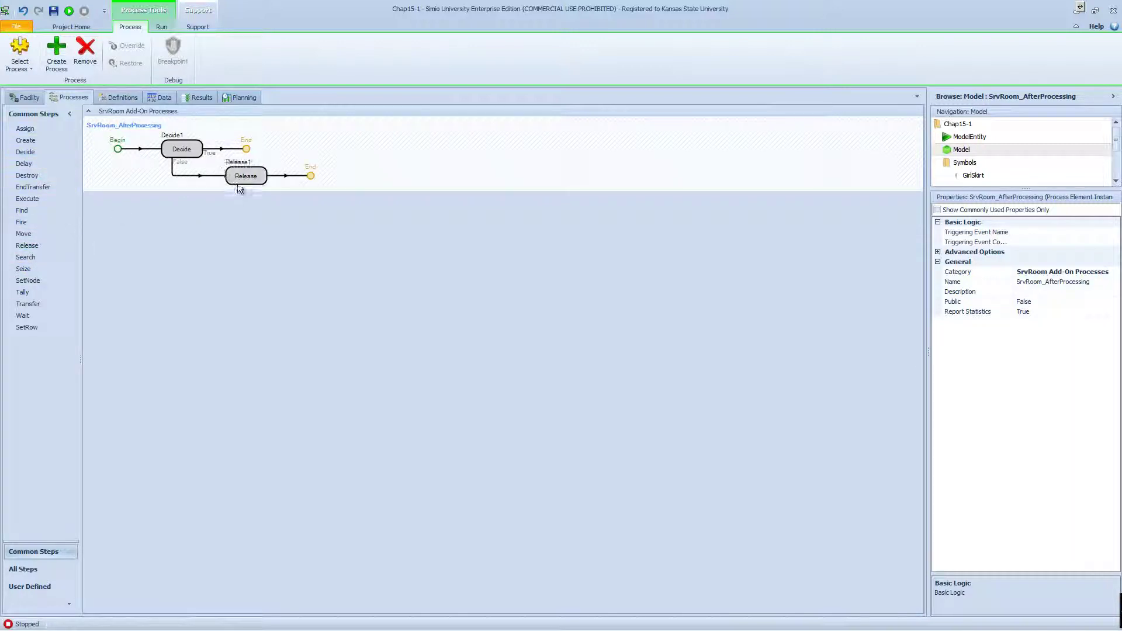
click(1066, 233)
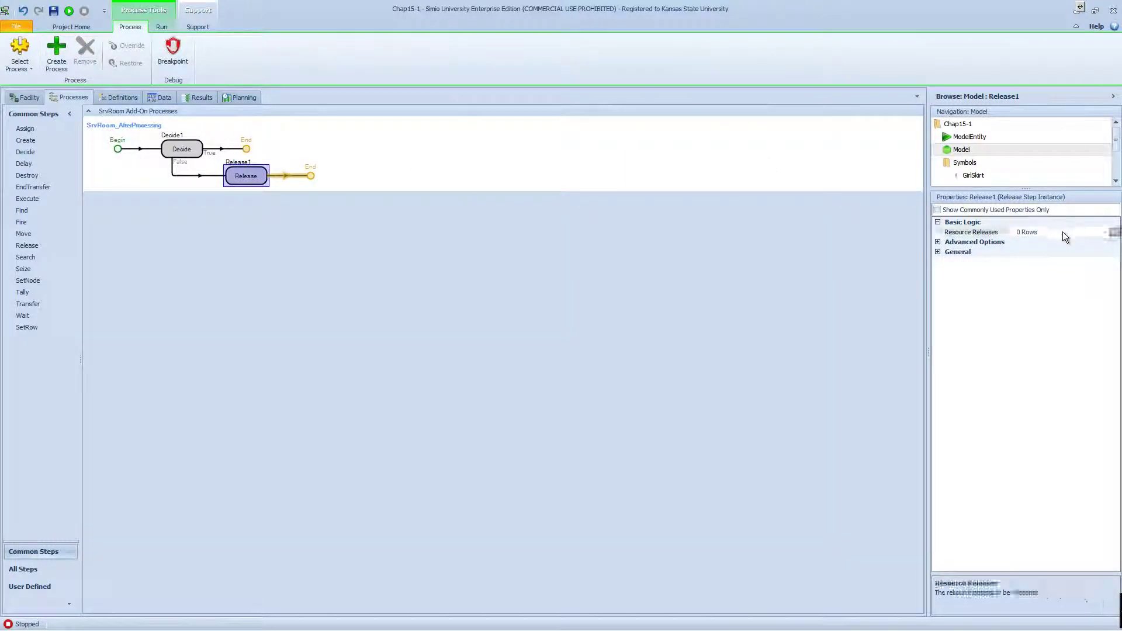
click(1113, 232)
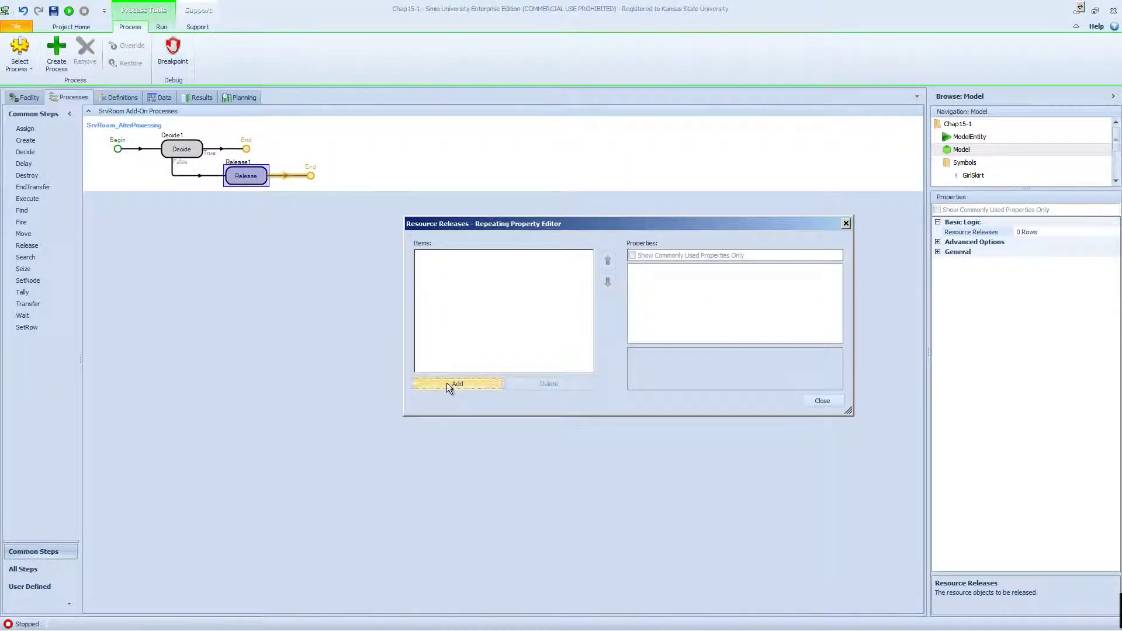
click(448, 386)
click(735, 290)
click(837, 289)
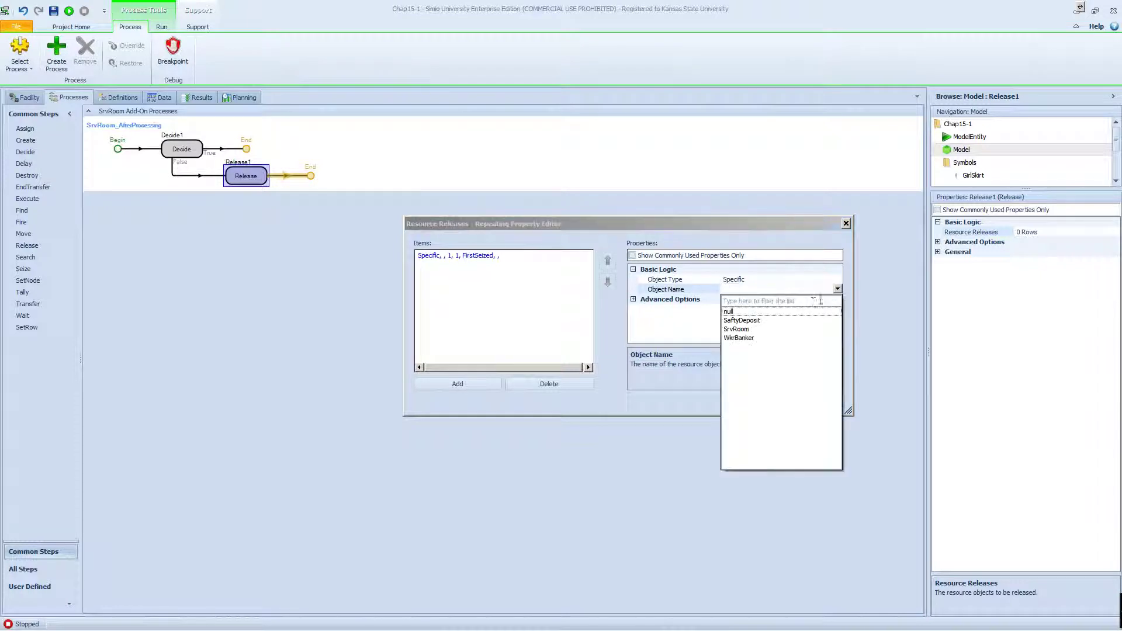
click(743, 339)
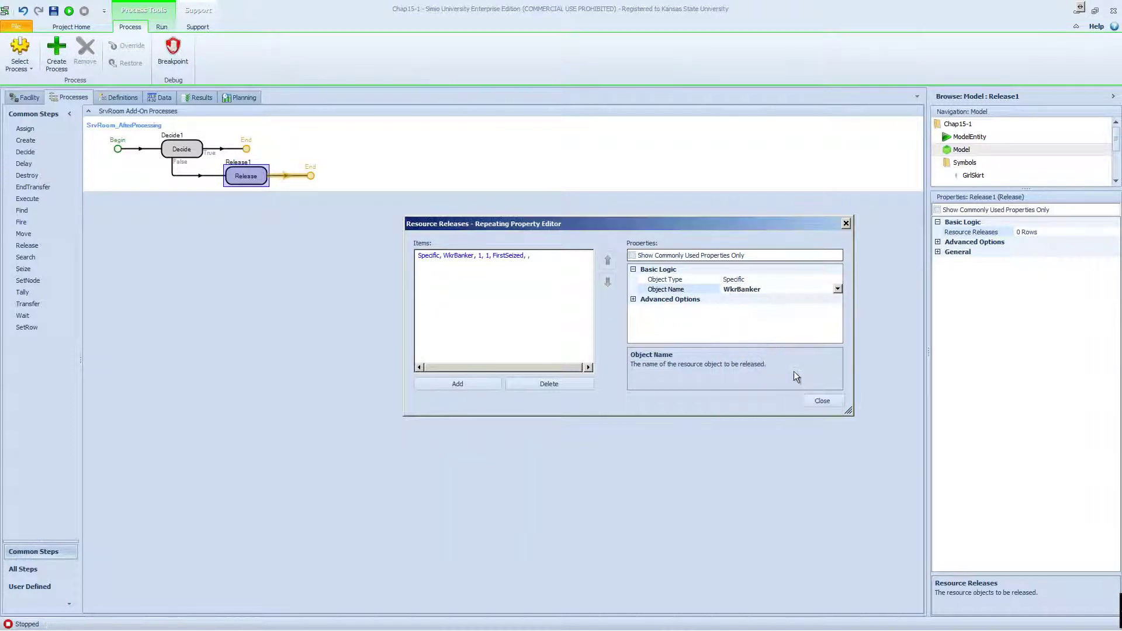
click(819, 401)
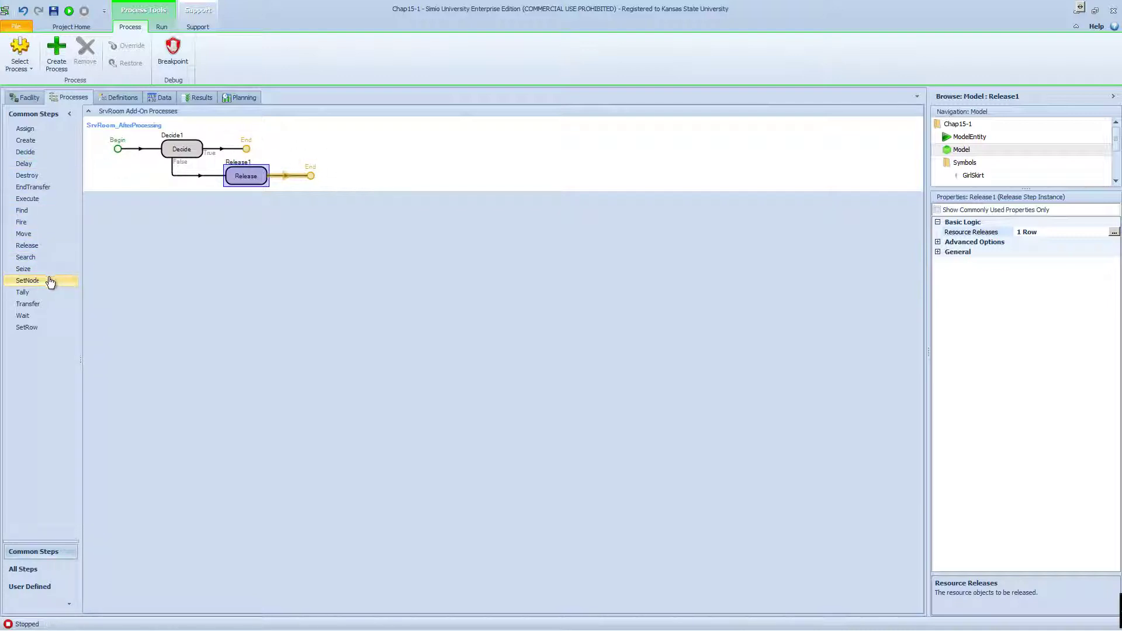
Add SetNode steps on the True branch and after the False branch's Release, and set the False branch's node name to Input@Exit.
drag(50, 280, 242, 152)
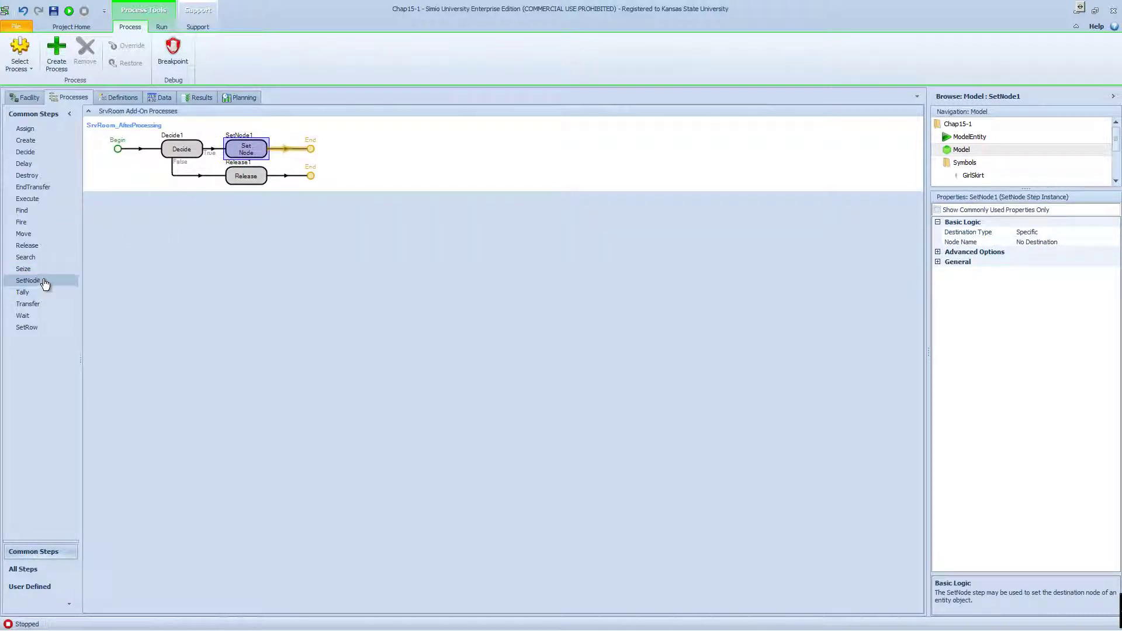
drag(317, 205, 311, 178)
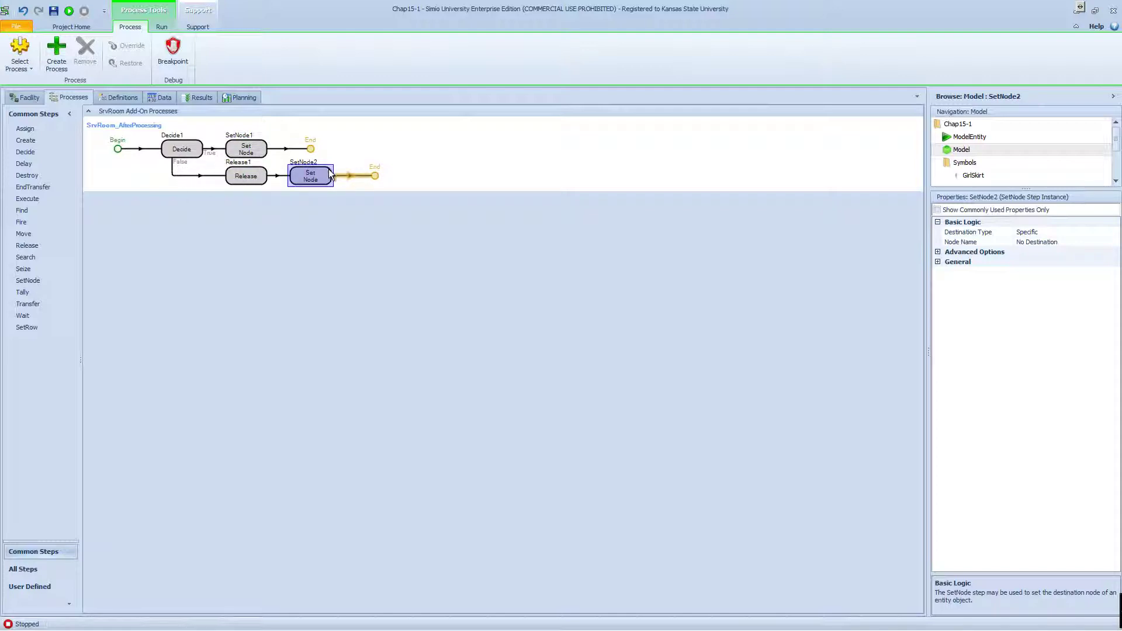
click(1084, 239)
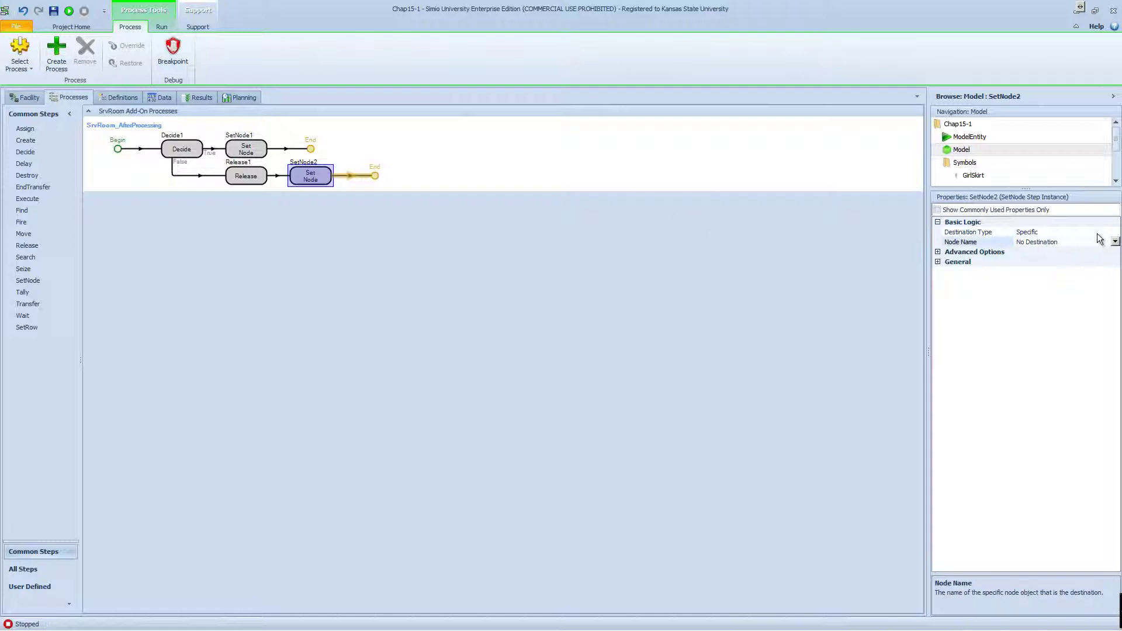
click(1115, 243)
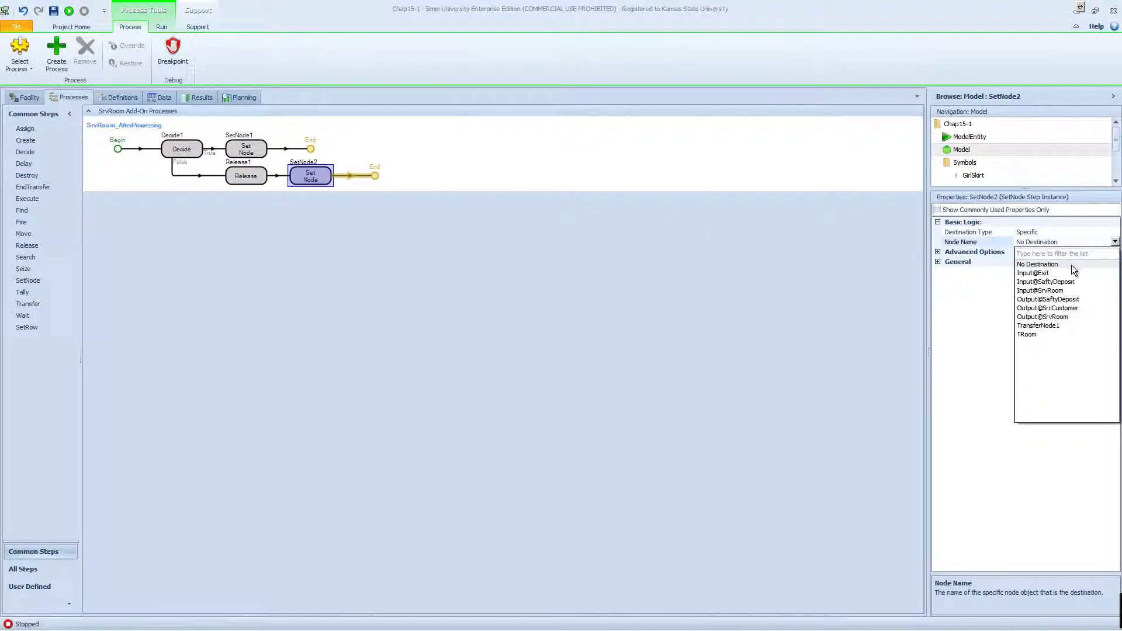
click(1048, 273)
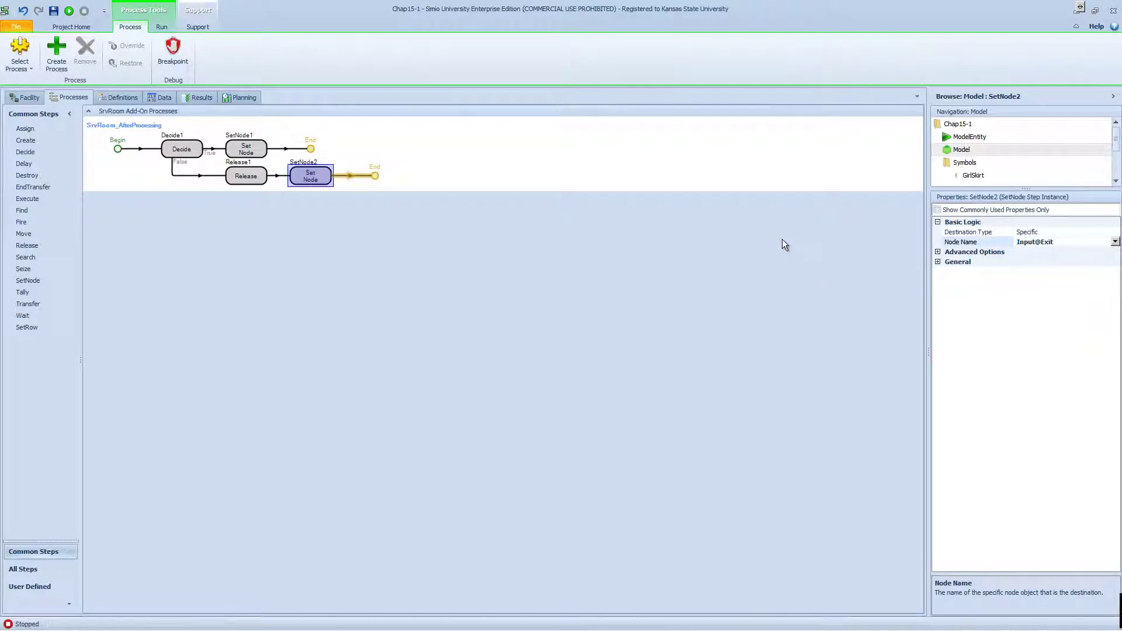
Set the True branch SetNode step's node name to Input@SaftyDeposit.
click(255, 151)
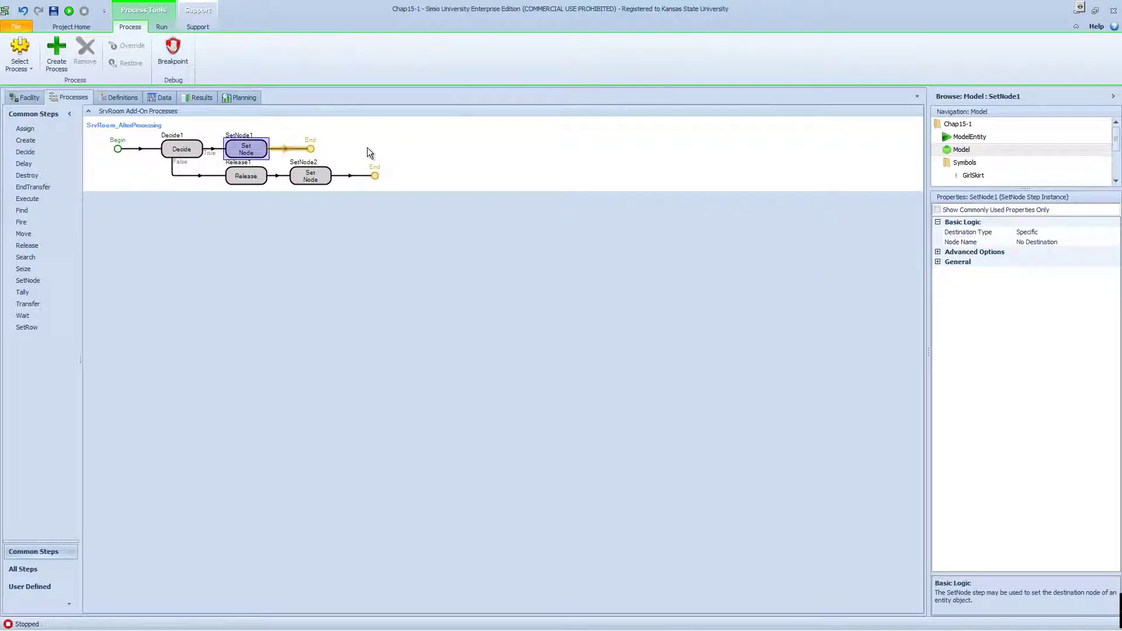
click(1079, 243)
click(1115, 242)
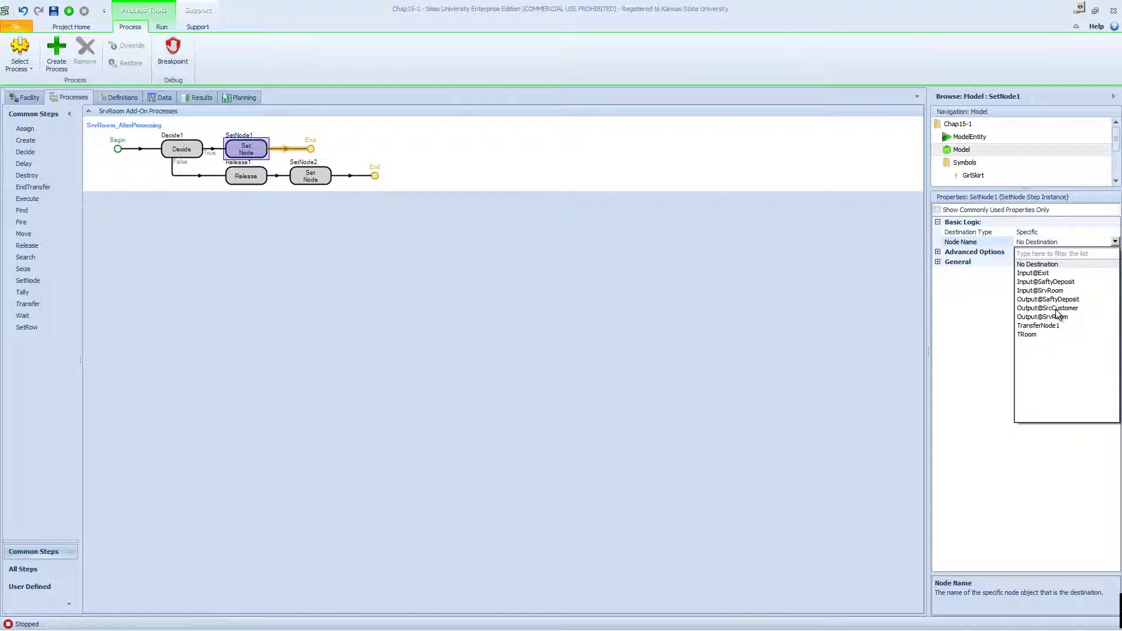
click(1046, 282)
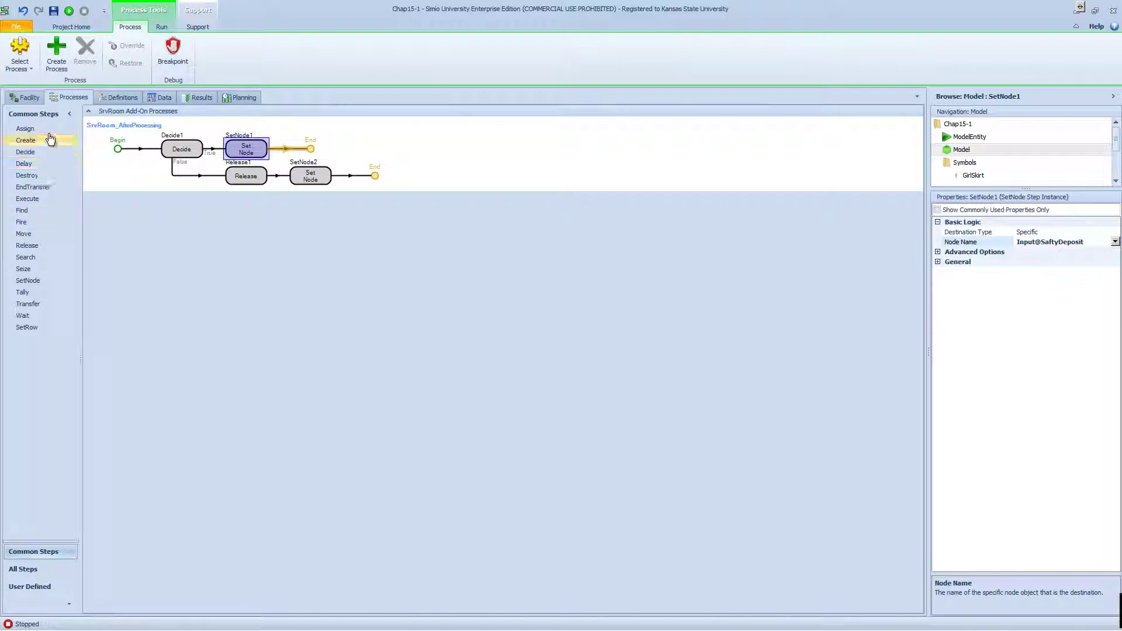
Create an After Processing add-on process for the SaftyDeposit server.
click(29, 97)
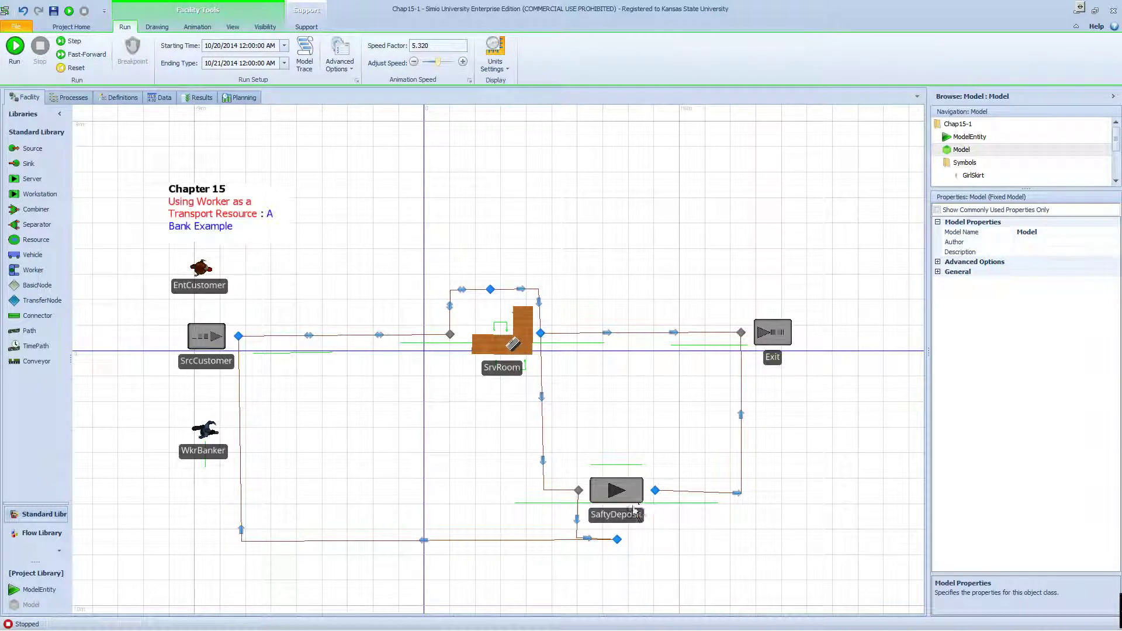
click(635, 511)
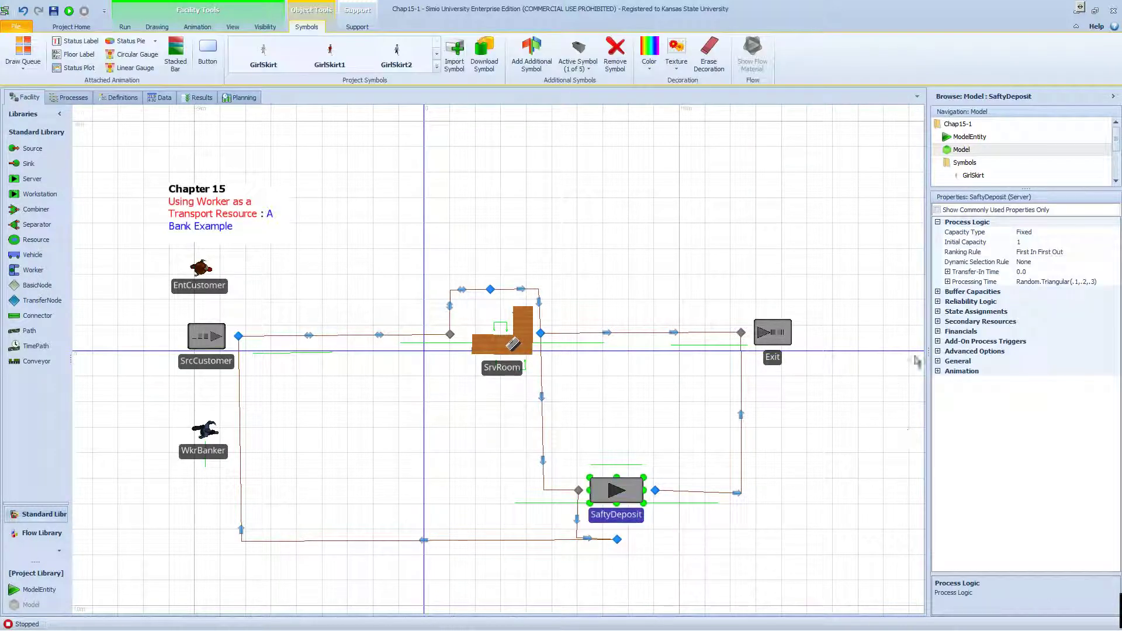
click(938, 342)
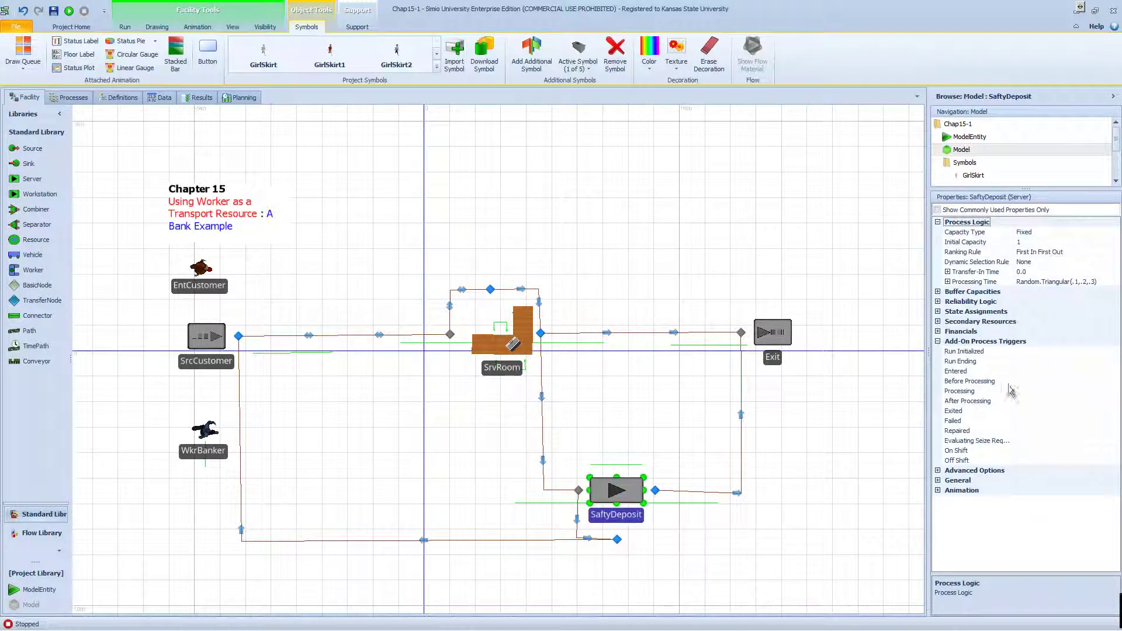
click(1049, 402)
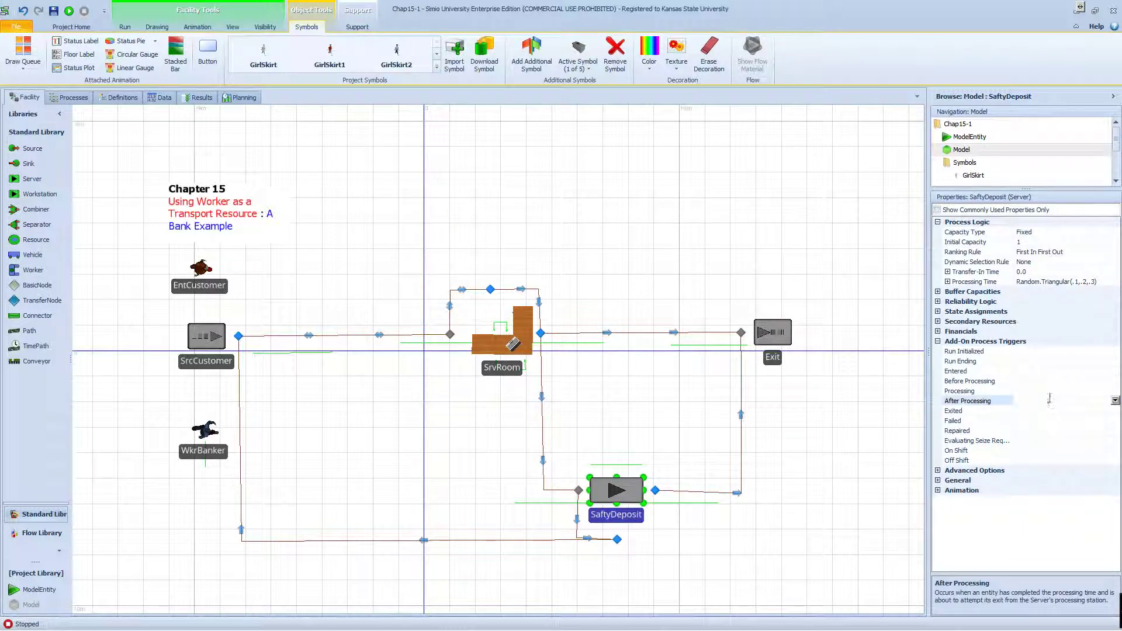
double_click(982, 400)
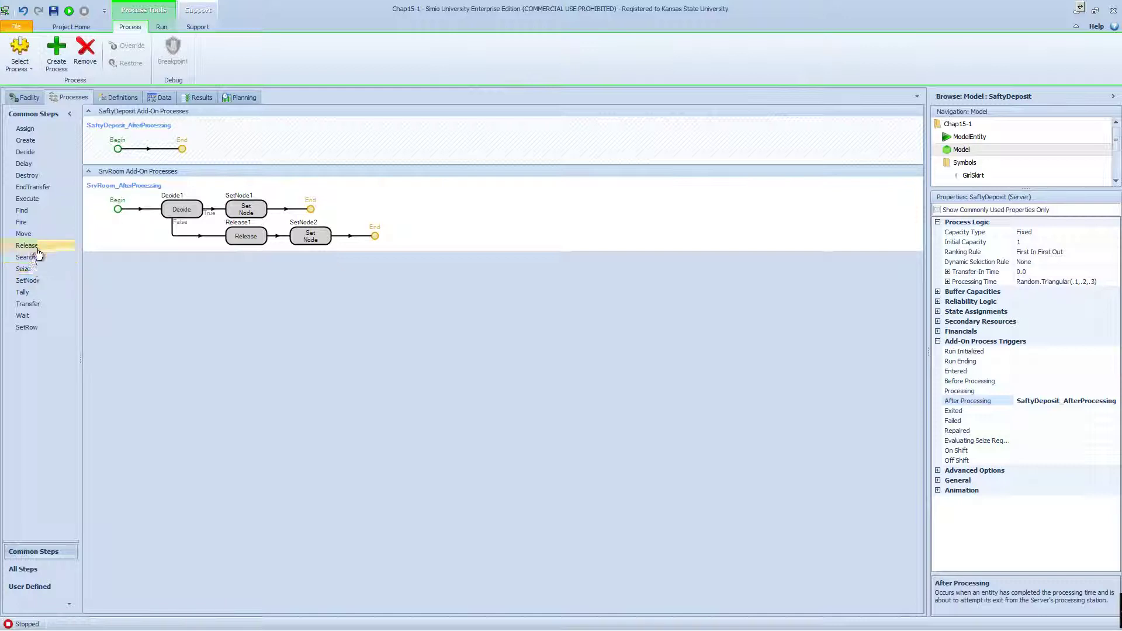
Add a Release step to SaftyDeposit's After Processing process and replace it with a copy of SrvRoom's WkrBanker Release step.
drag(32, 246, 167, 152)
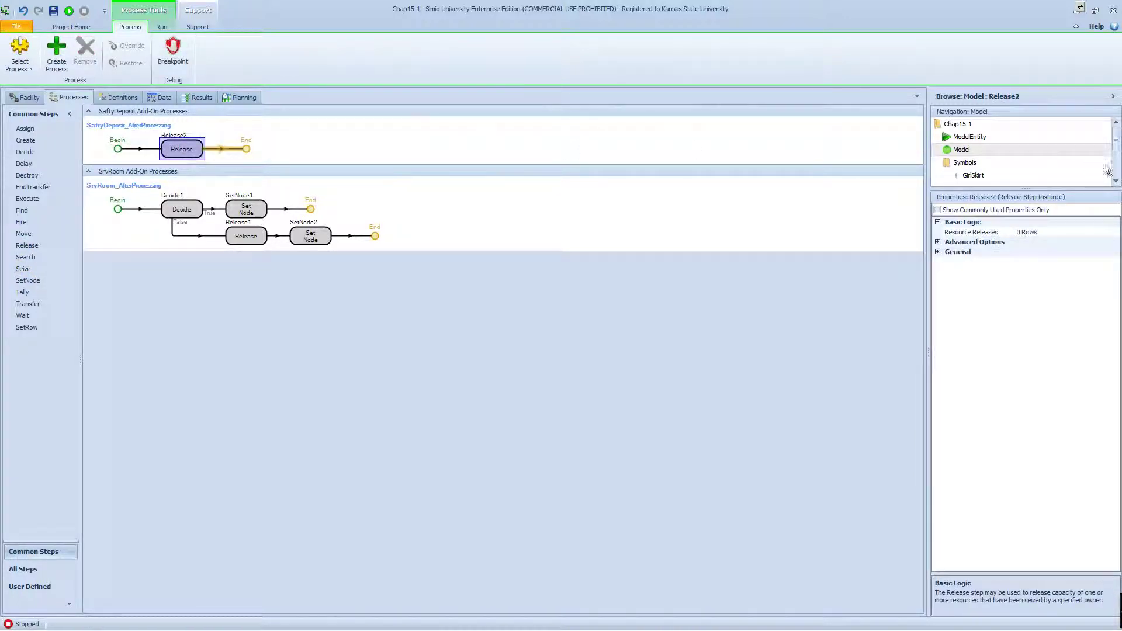
click(251, 236)
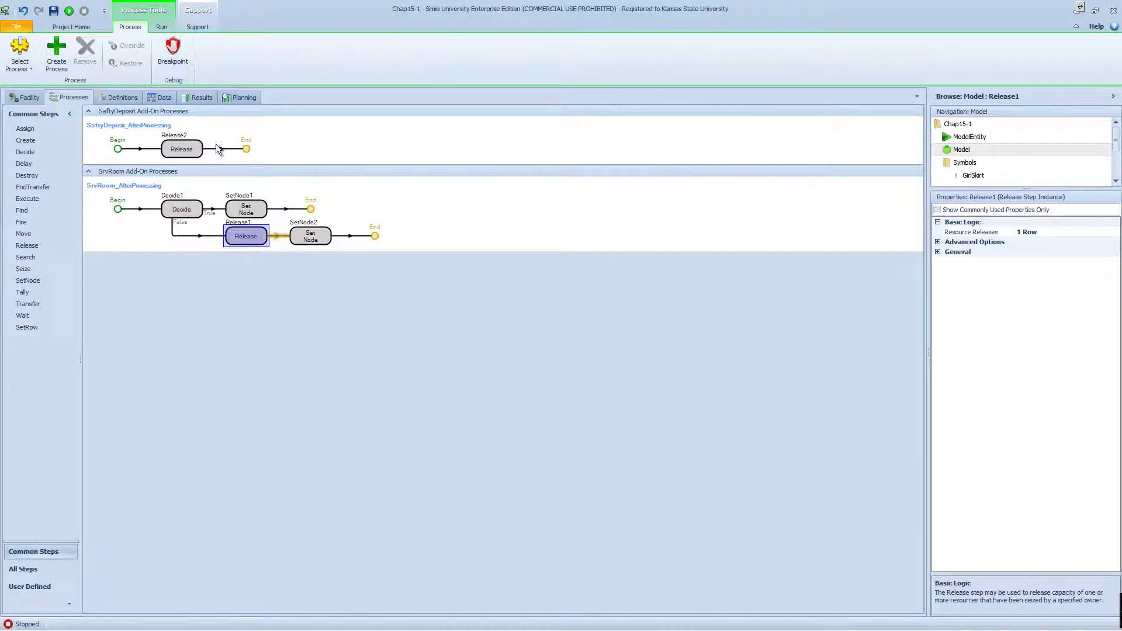
drag(210, 141, 212, 143)
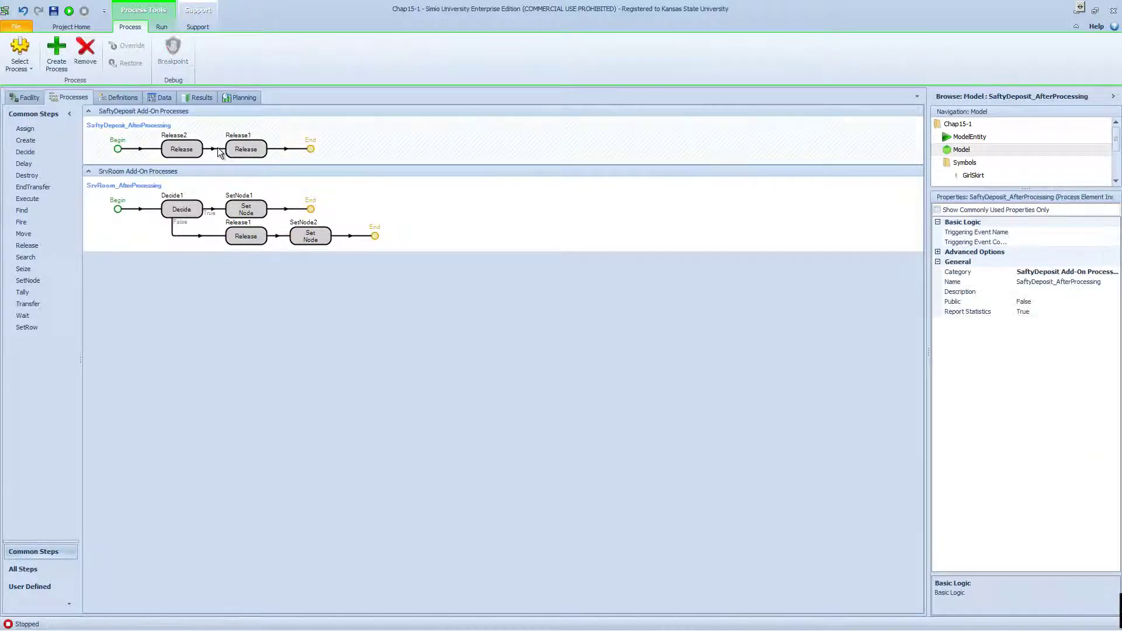
click(188, 150)
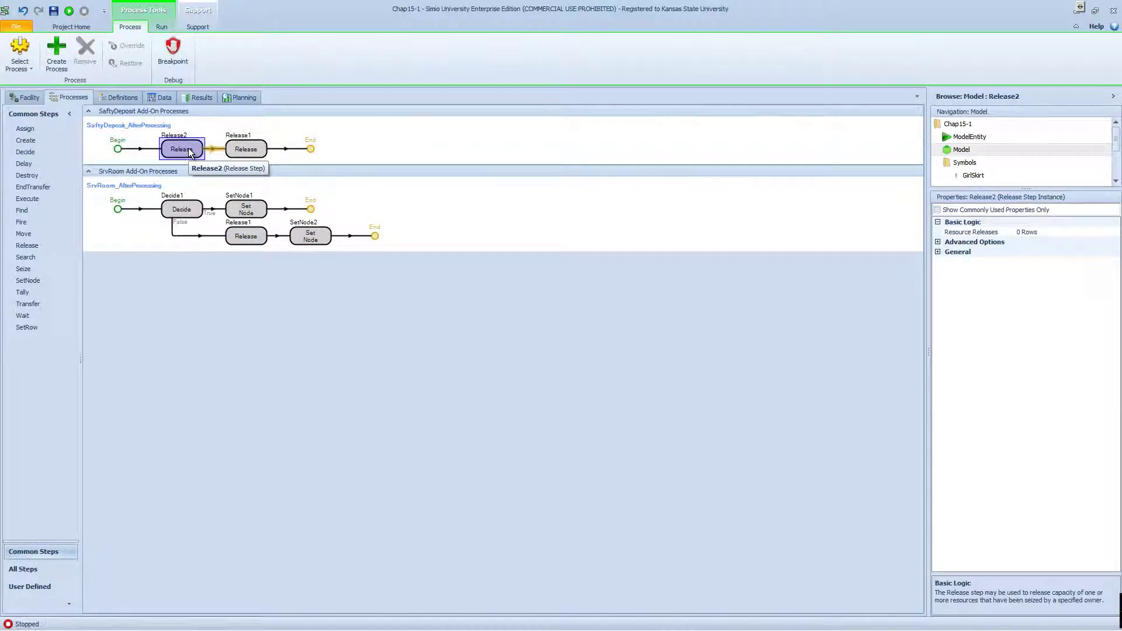
key(Delete)
click(188, 153)
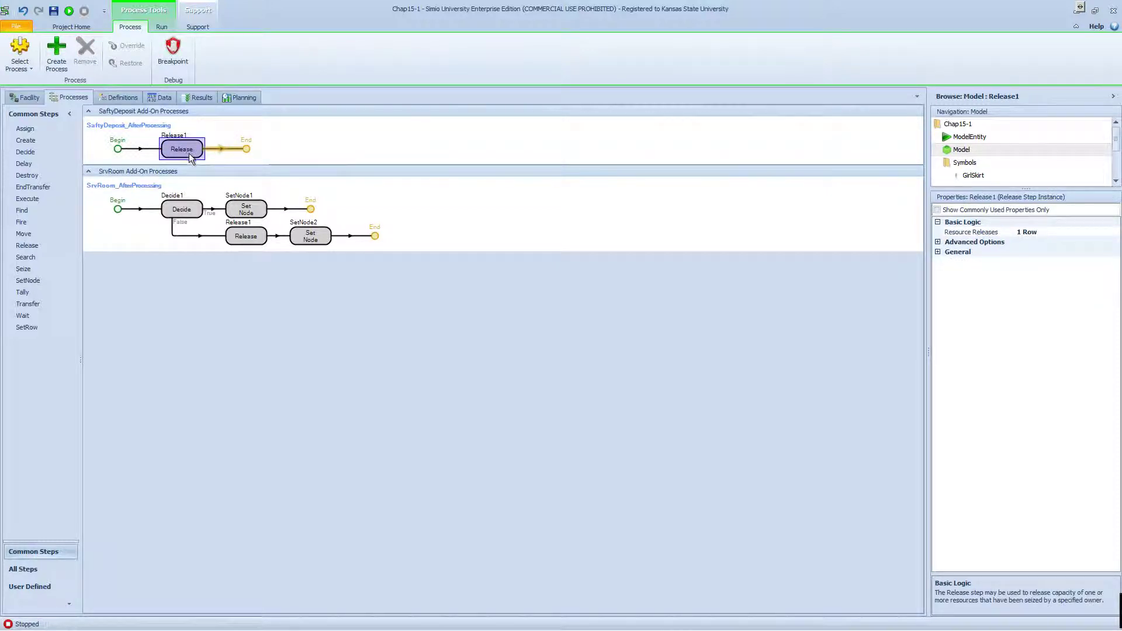
click(262, 234)
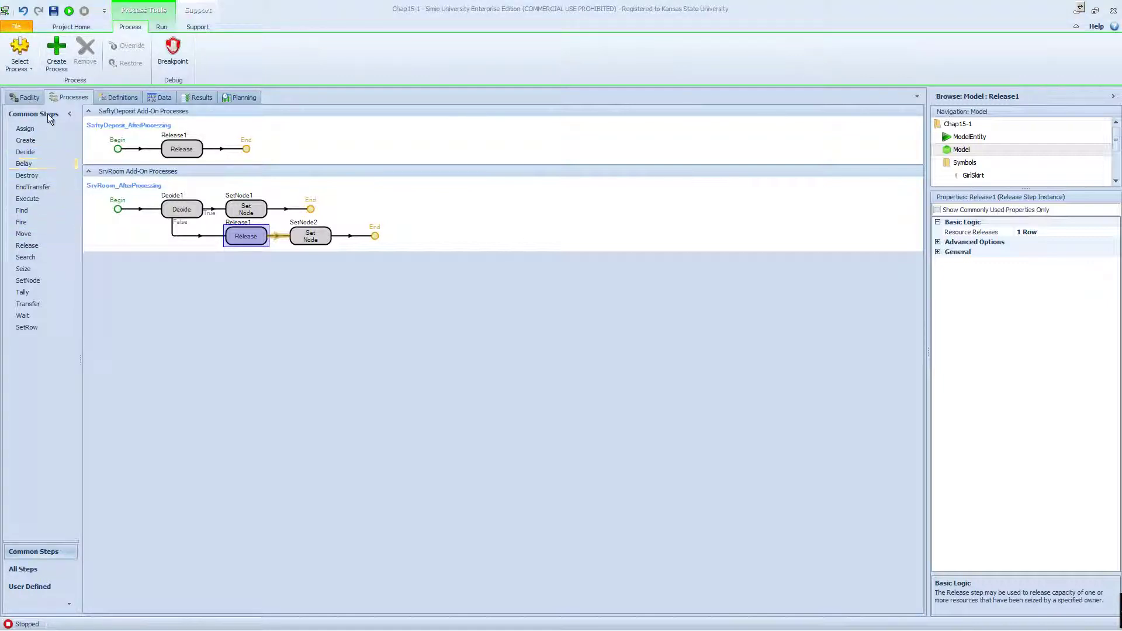
Return to the facility layout and run the bank simulation.
click(33, 97)
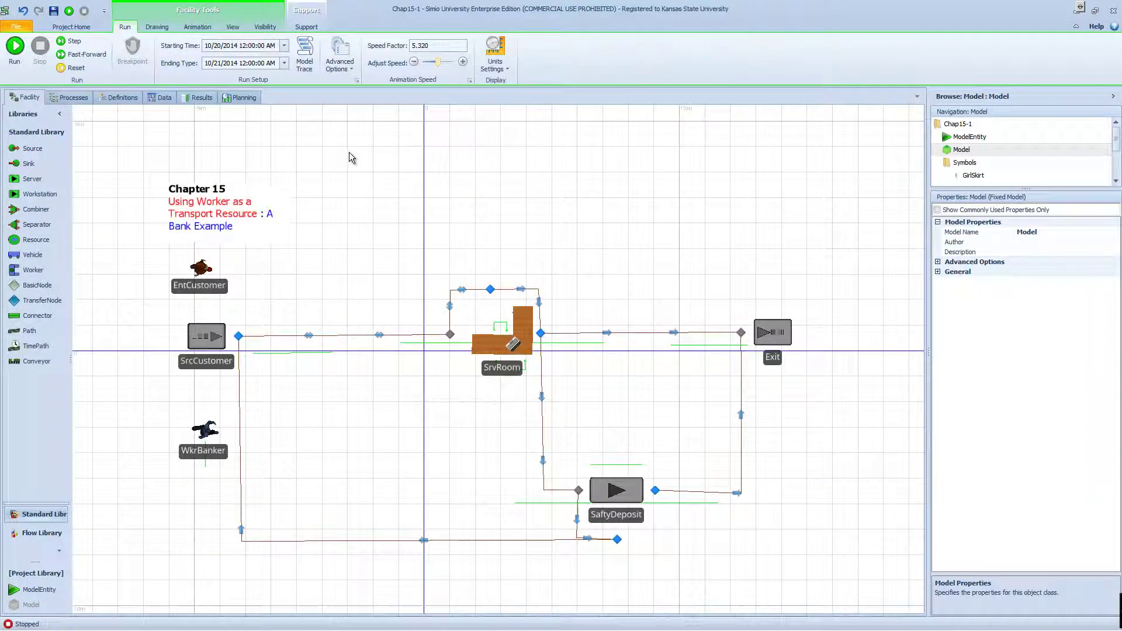
click(14, 47)
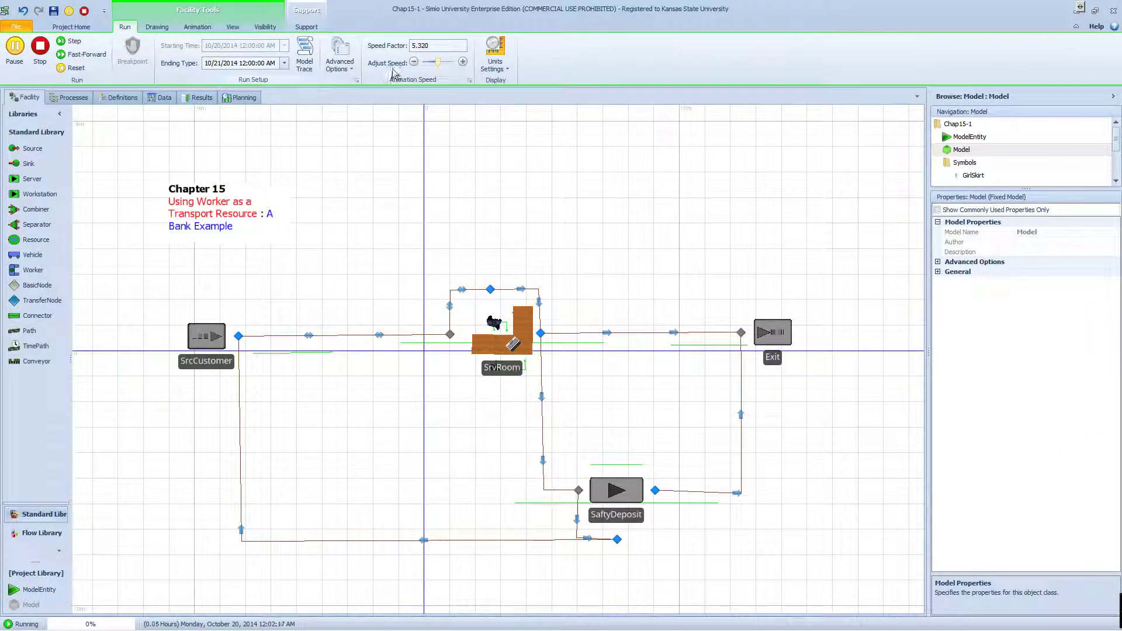
Examine the running simulation around SrvRoom and the SaftyDeposit server, and stop the run.
scroll(570, 348, up, 2)
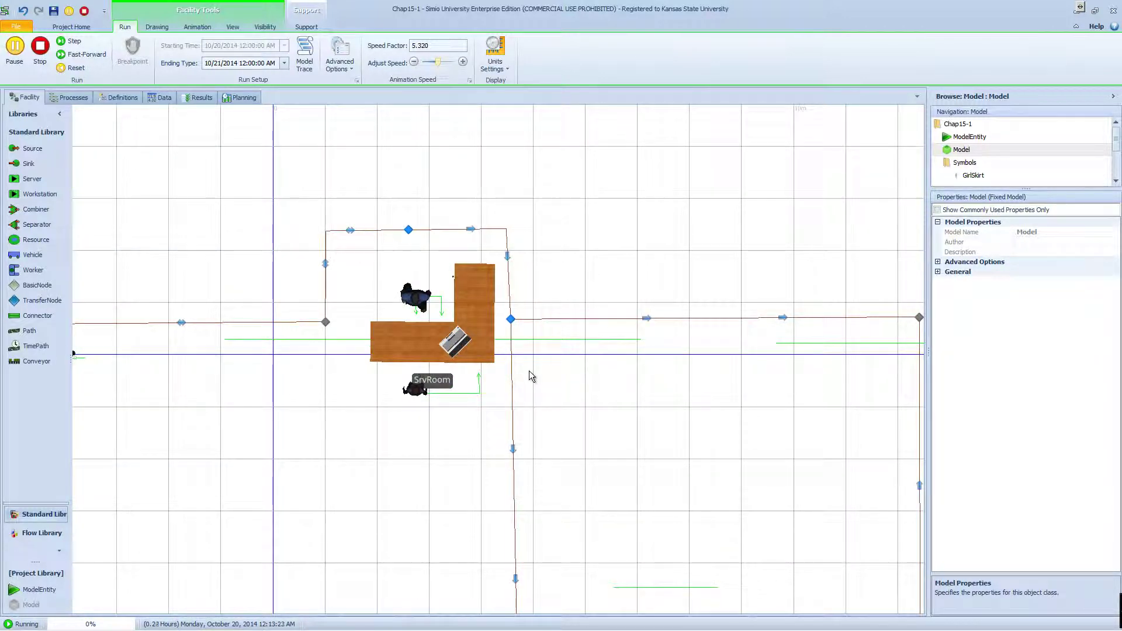
scroll(587, 392, down, 2)
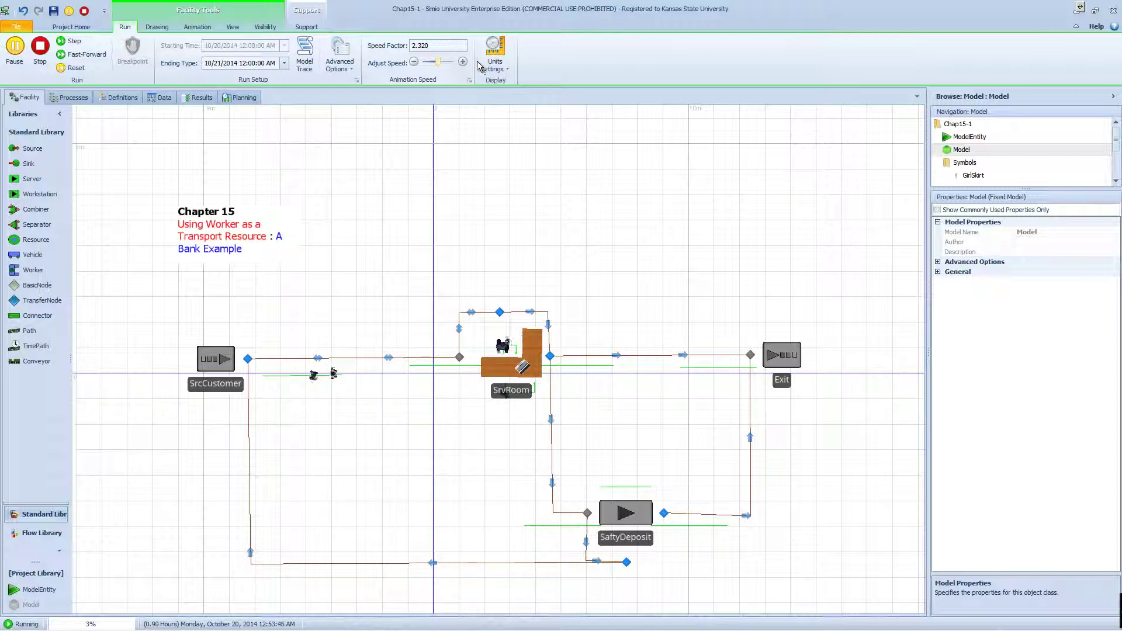
click(617, 533)
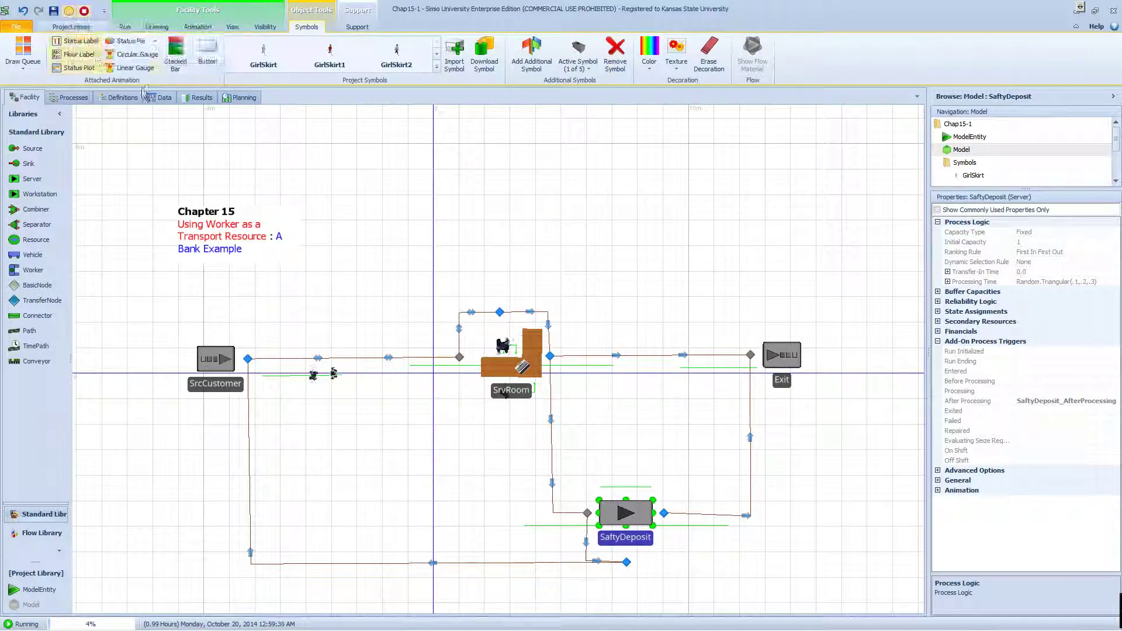
drag(388, 217, 283, 192)
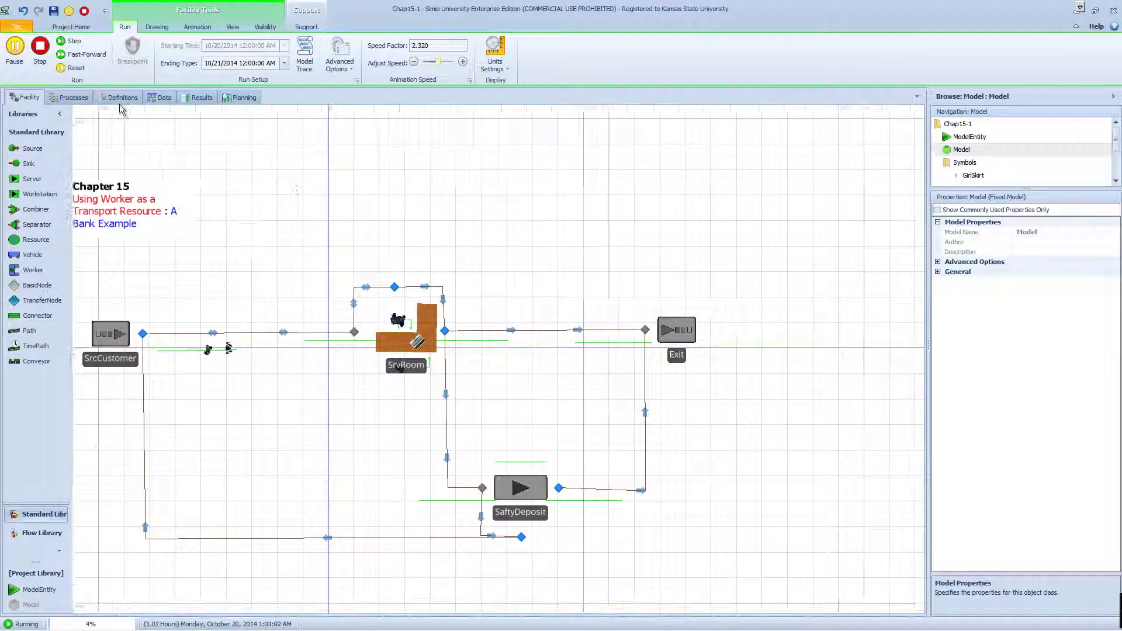
click(84, 10)
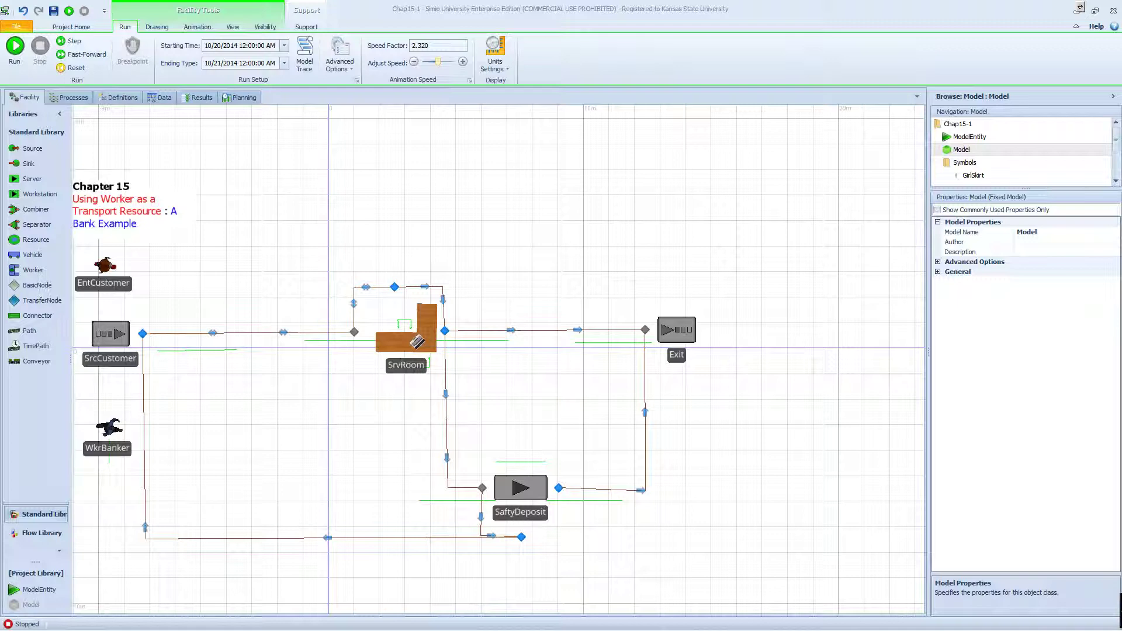
Set the SaftyDeposit server's processing time to Random.Pert(10,15,25) and check the change with a short simulation run.
click(503, 495)
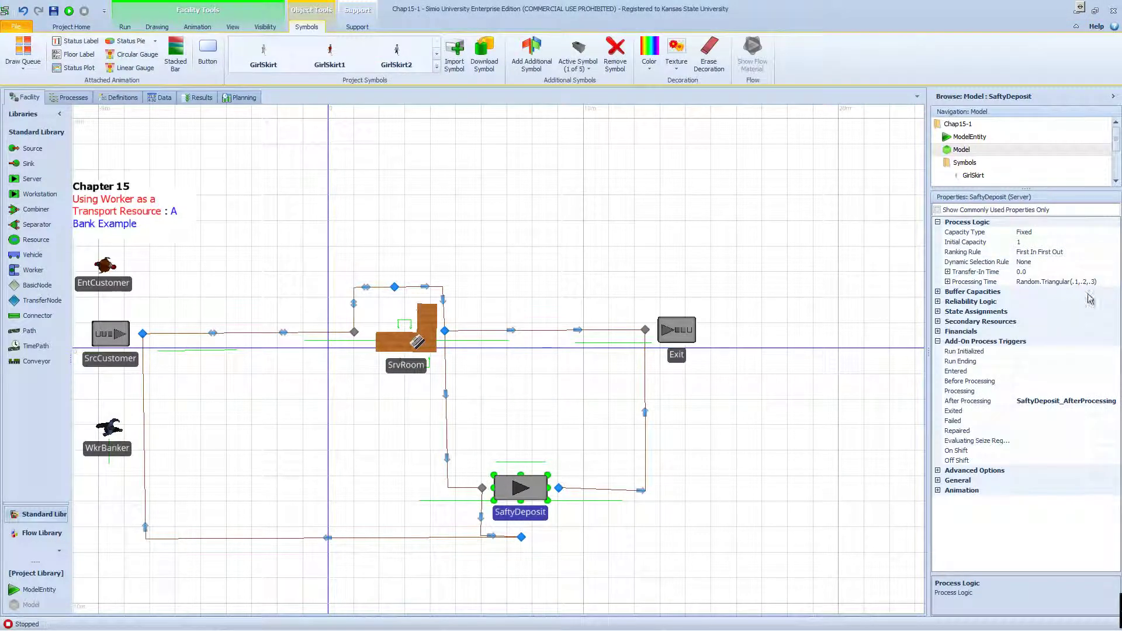
click(1063, 282)
click(1114, 282)
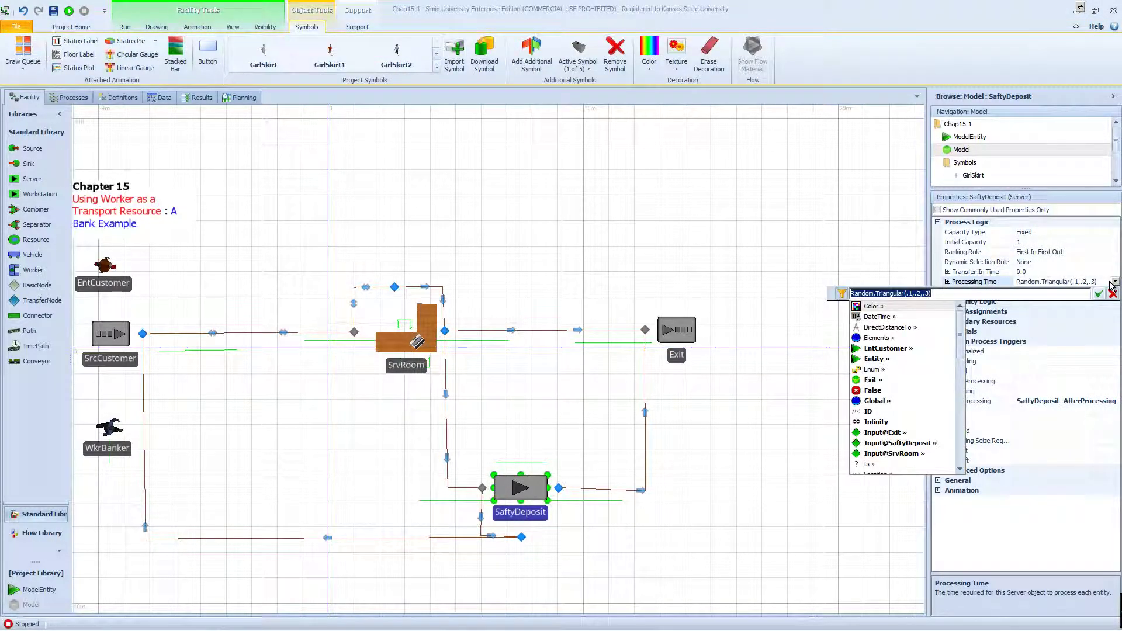
text(Ran)
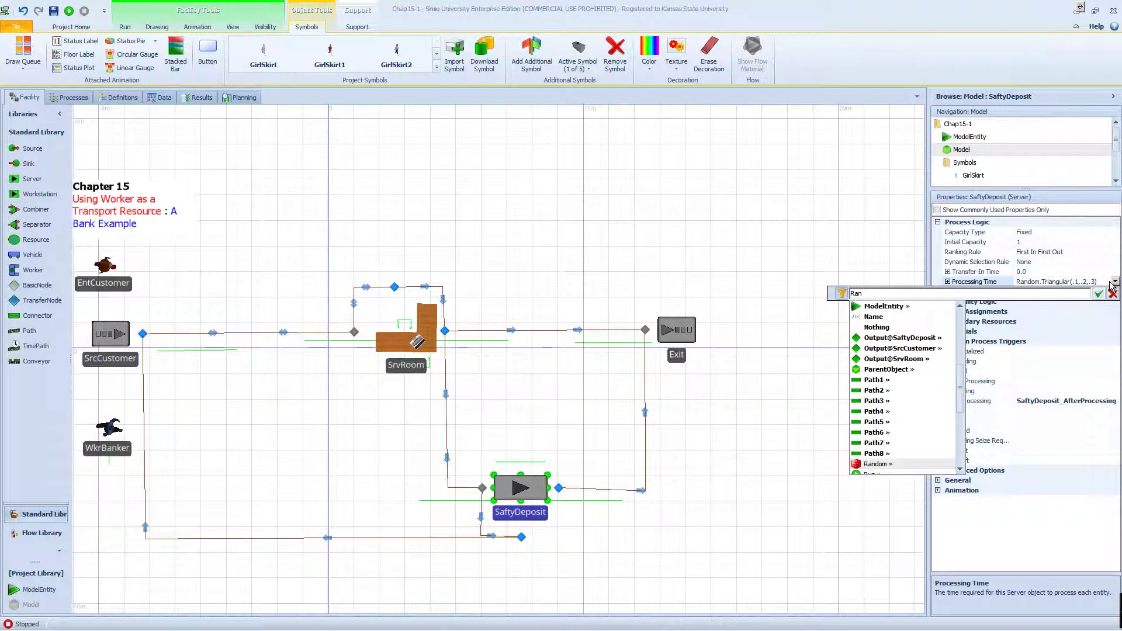
text(dom.Pert)
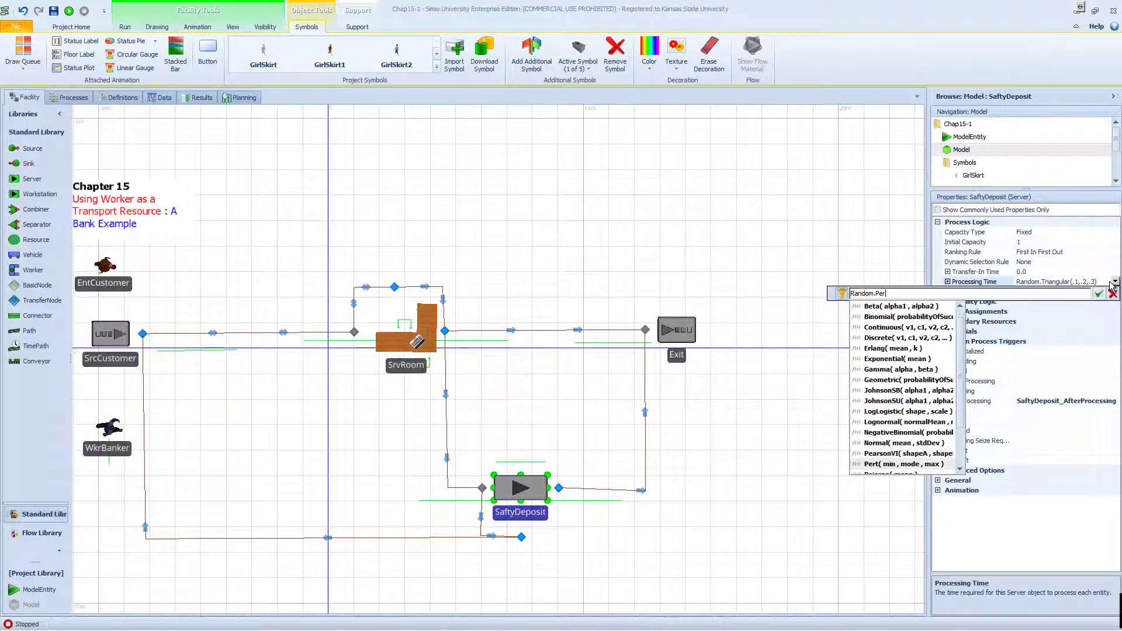
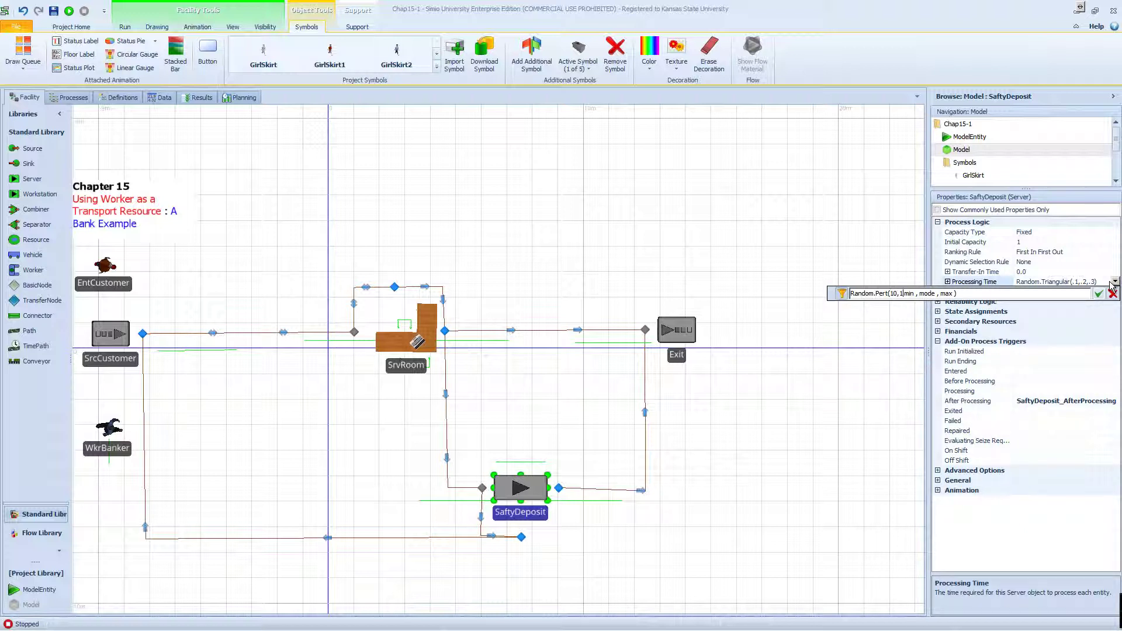
text(,25))
key(Delete)
key(Delete)
key(Delete)
key(Delete)
key(Delete)
key(Delete)
key(Delete)
key(Delete)
key(Delete)
key(Delete)
key(Return)
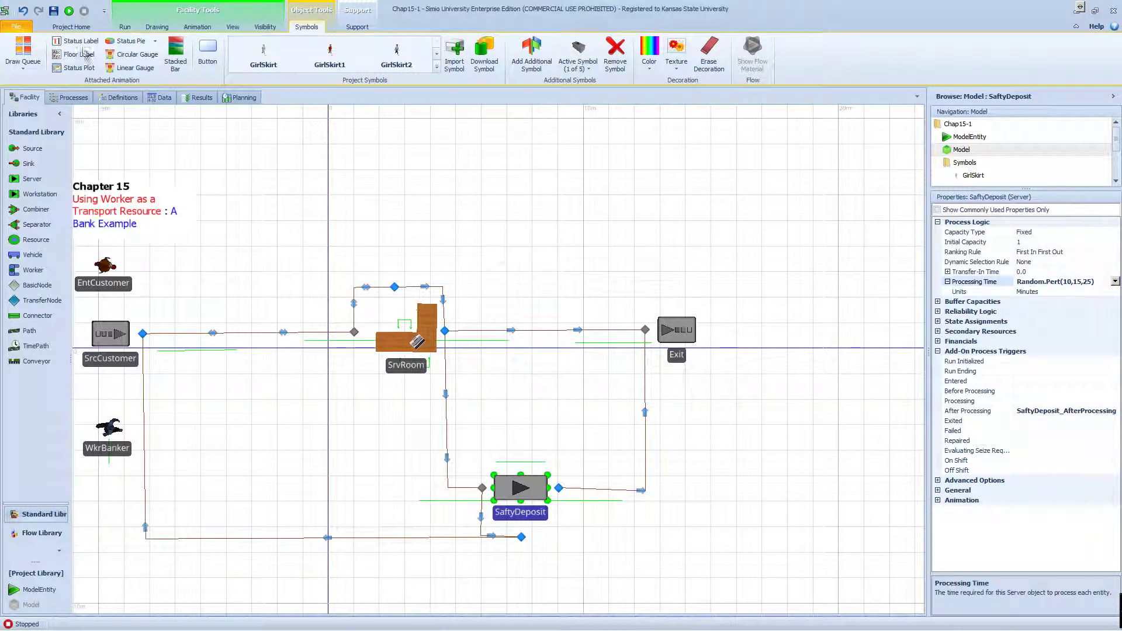
click(69, 12)
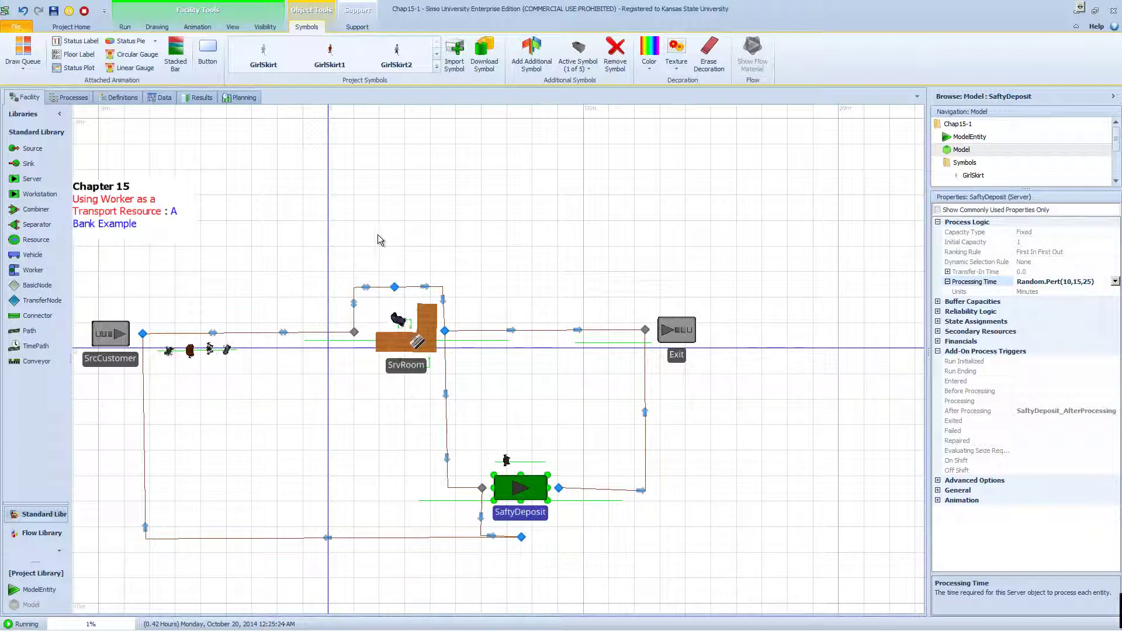
click(86, 11)
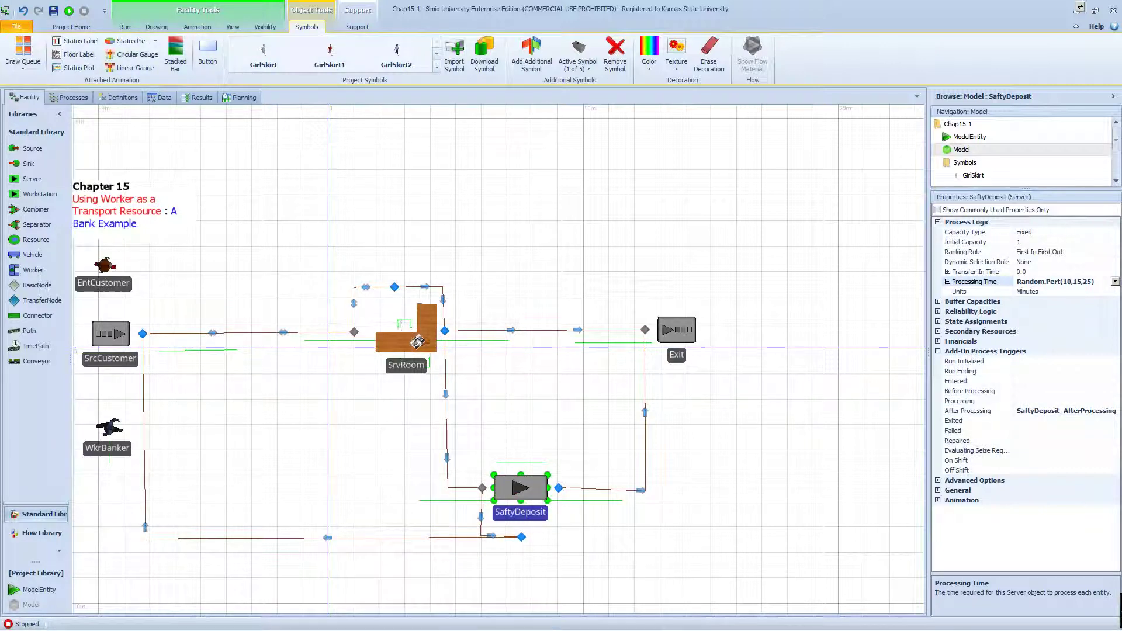
Add a Move step after the True branch's SetNode in SrvRoom's After Processing process and give it one resource move request.
click(81, 97)
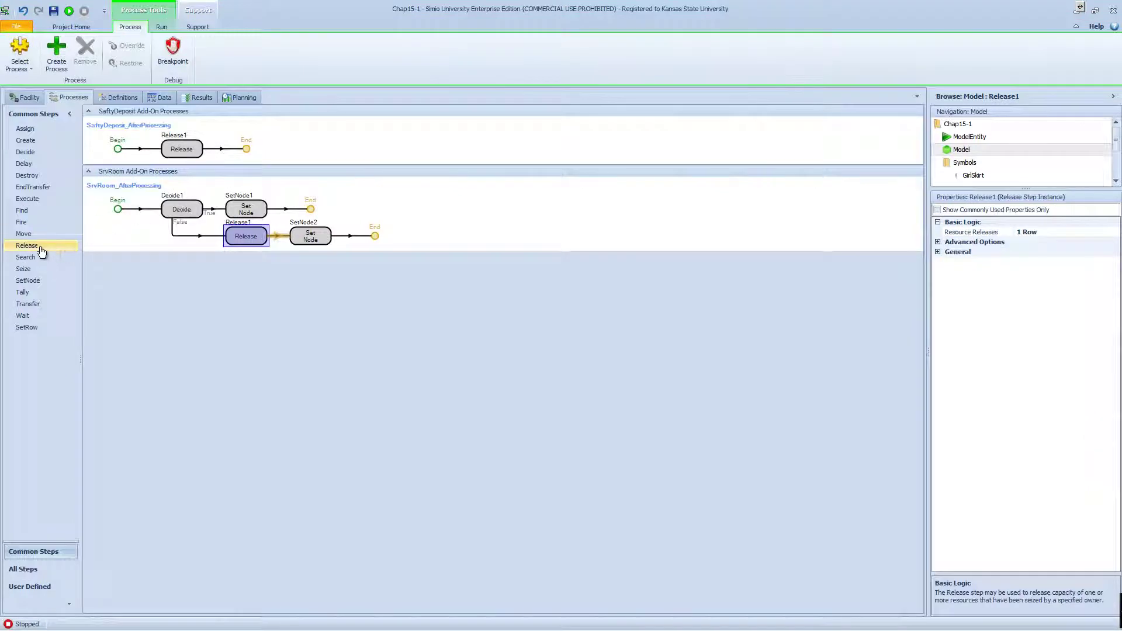
drag(24, 233, 317, 217)
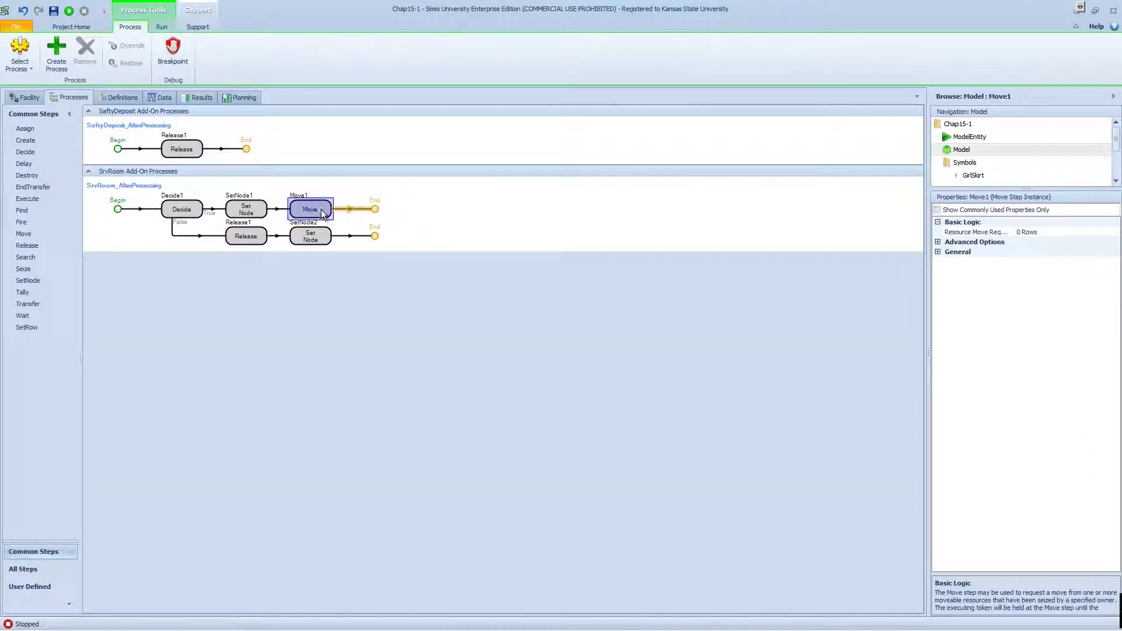
click(1044, 233)
click(1110, 236)
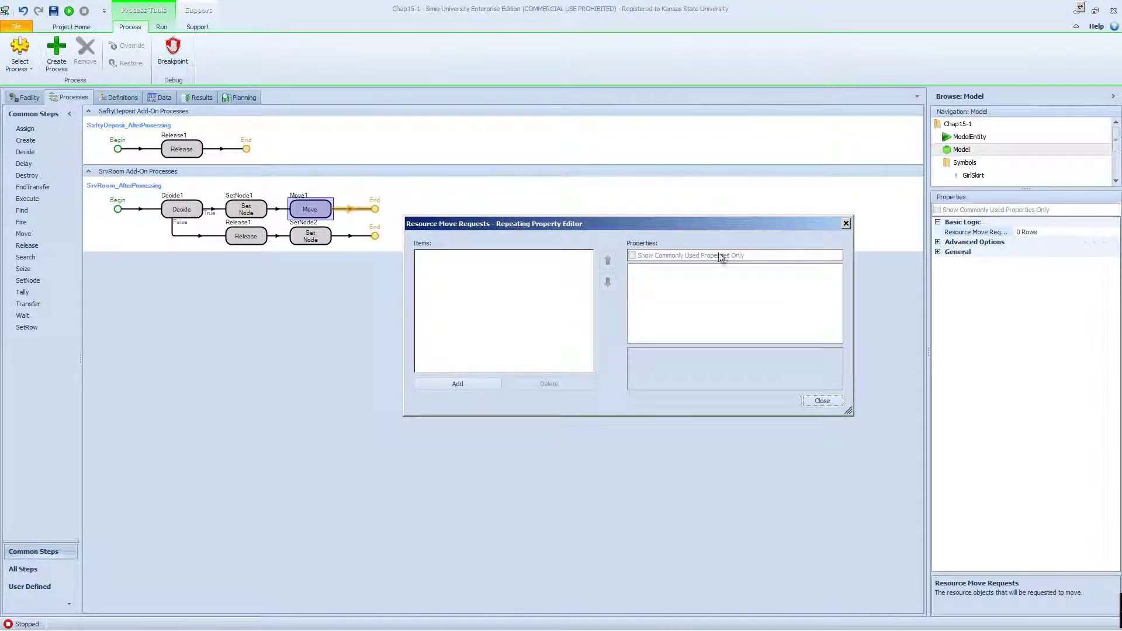
click(497, 383)
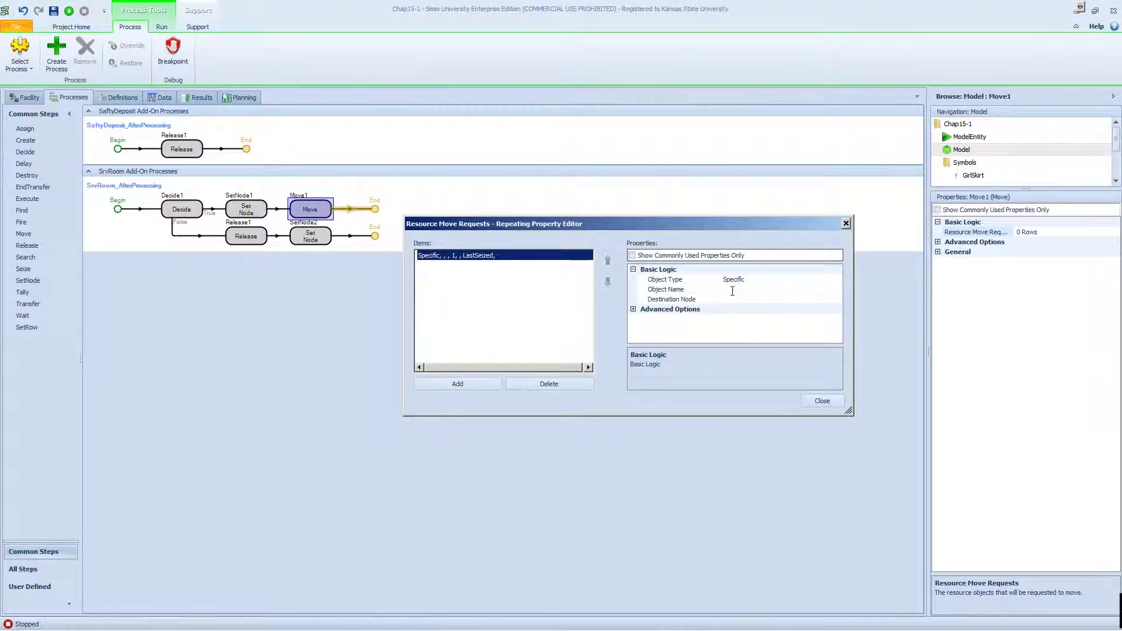
Set the move request's object name to WkrBanker and its destination node to TransferNode1.
click(731, 289)
click(836, 289)
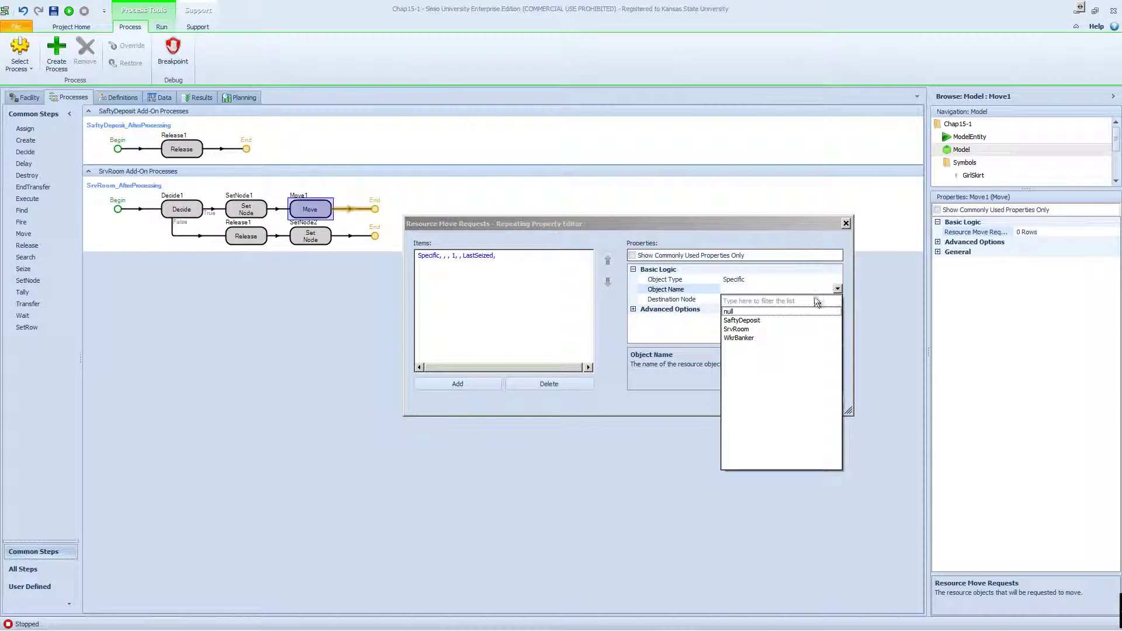
click(739, 338)
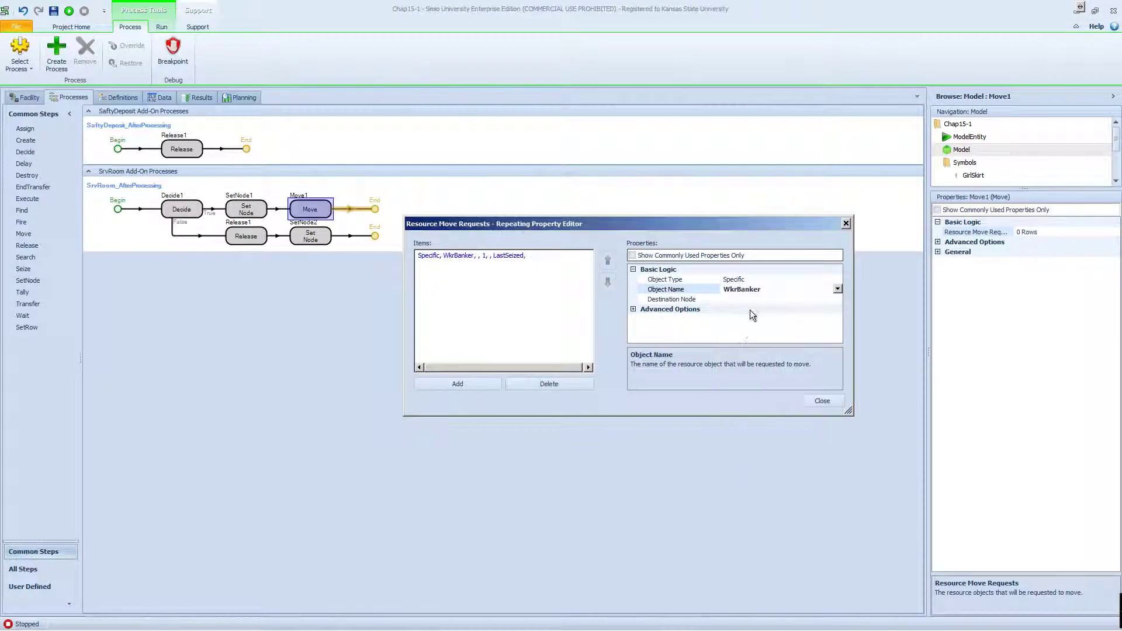
click(749, 299)
click(836, 298)
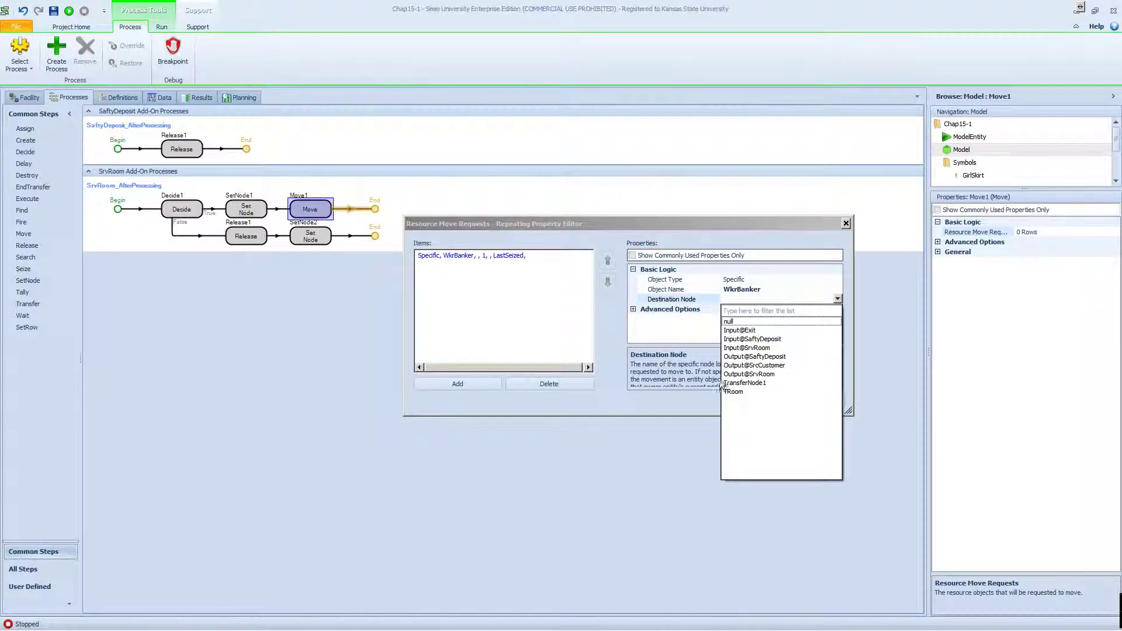
click(766, 383)
click(823, 402)
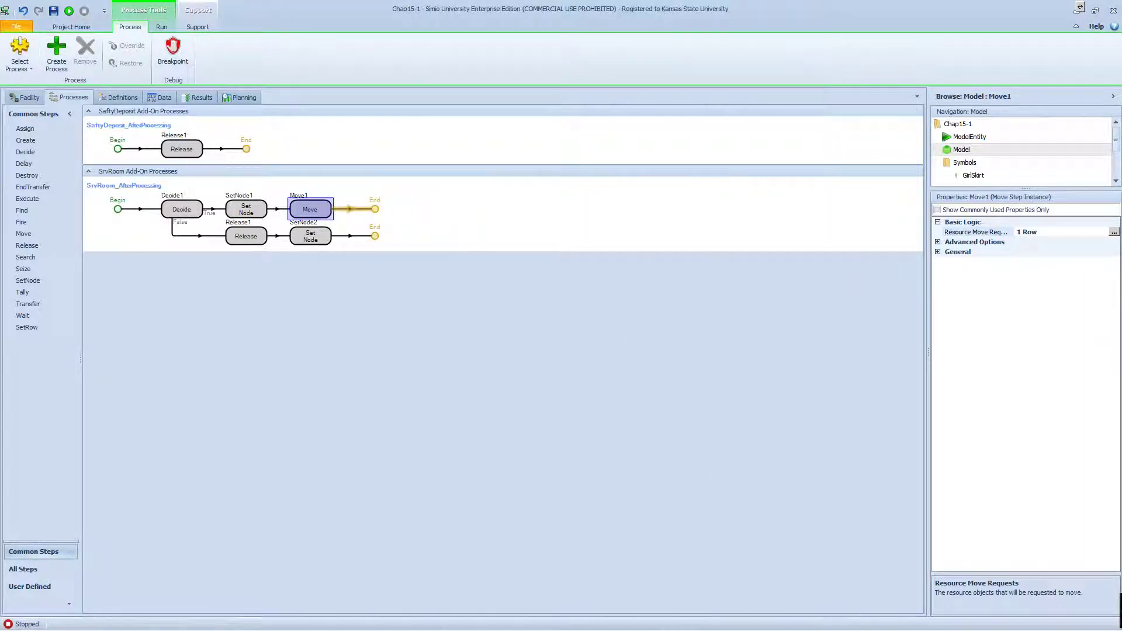
Rename the transfer node below SaftyDeposit in the facility layout as TSaftyBox.
click(25, 97)
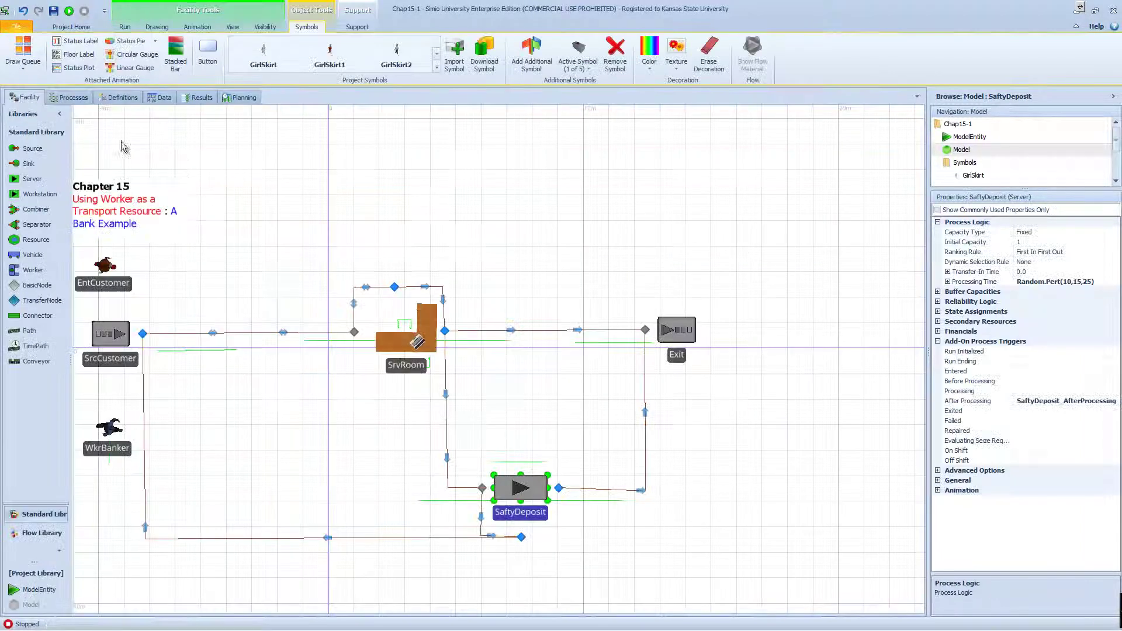
double_click(522, 538)
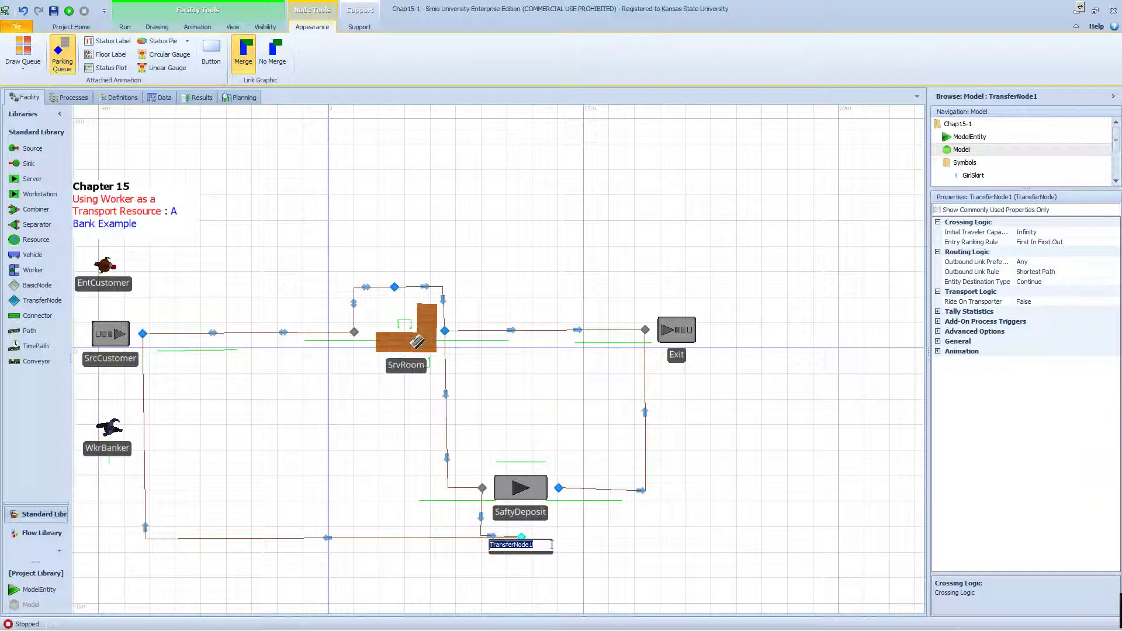
text(T)
key(Return)
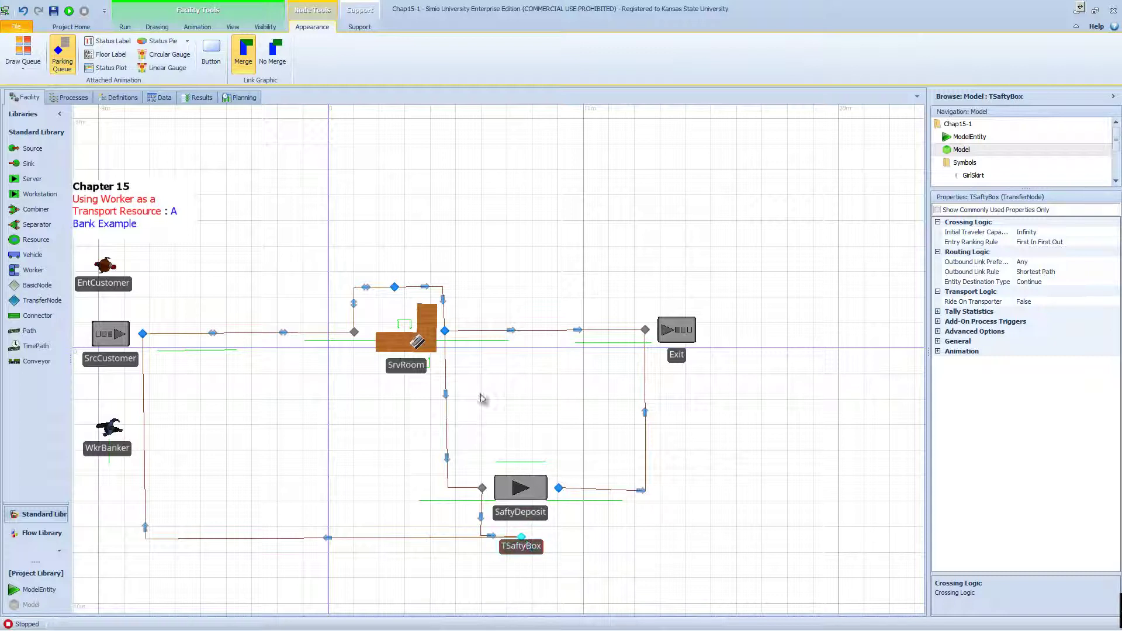
Test the model with a short simulation run and reduce the animation speed factor to 1.160.
click(69, 10)
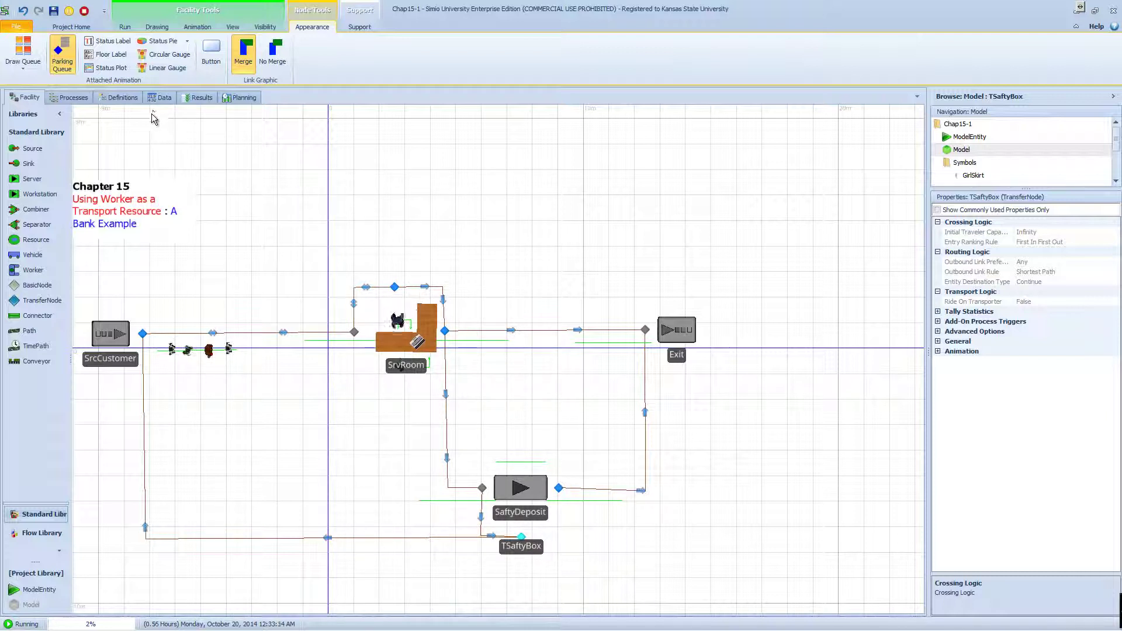
click(84, 10)
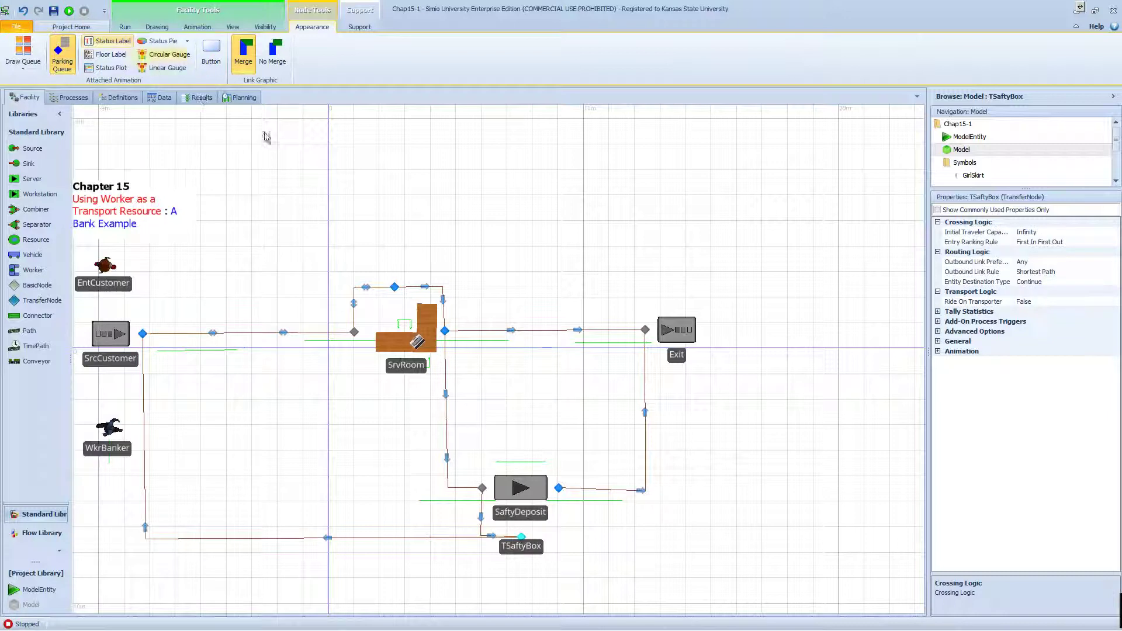
click(125, 27)
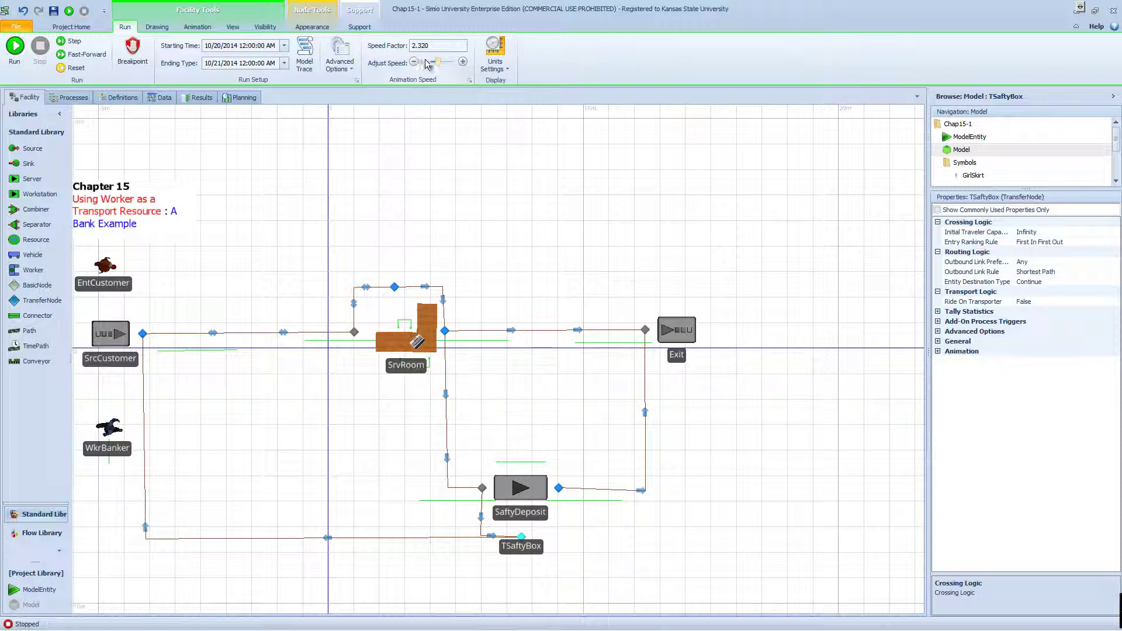
drag(437, 64, 425, 63)
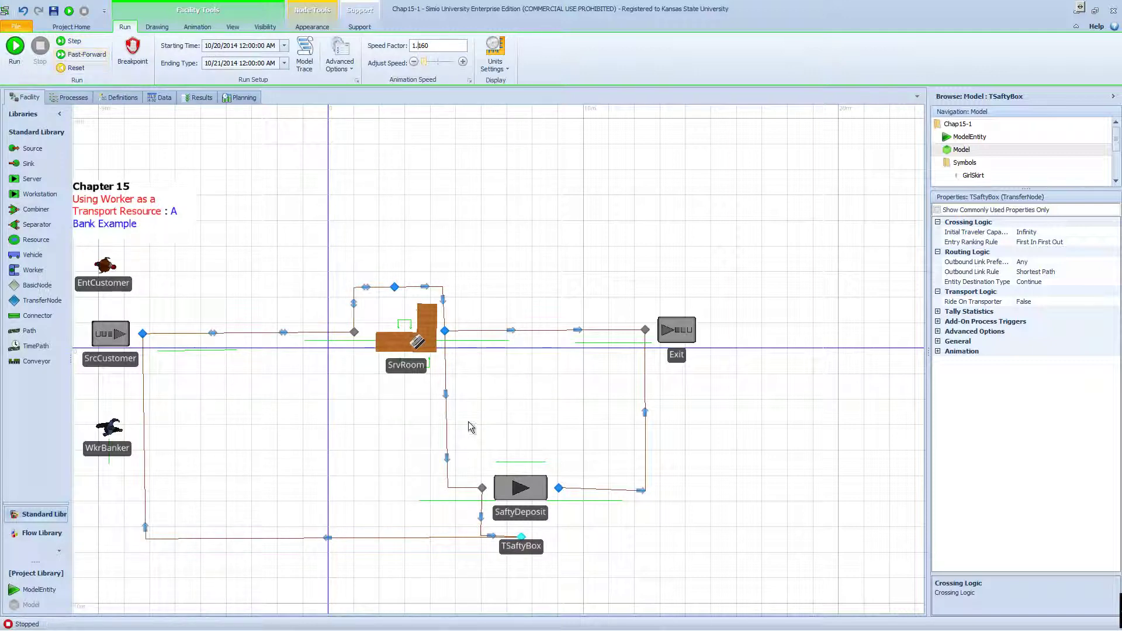
Set the logical length of the path from SrvRoom to SaftyDeposit to 150 meters.
click(448, 432)
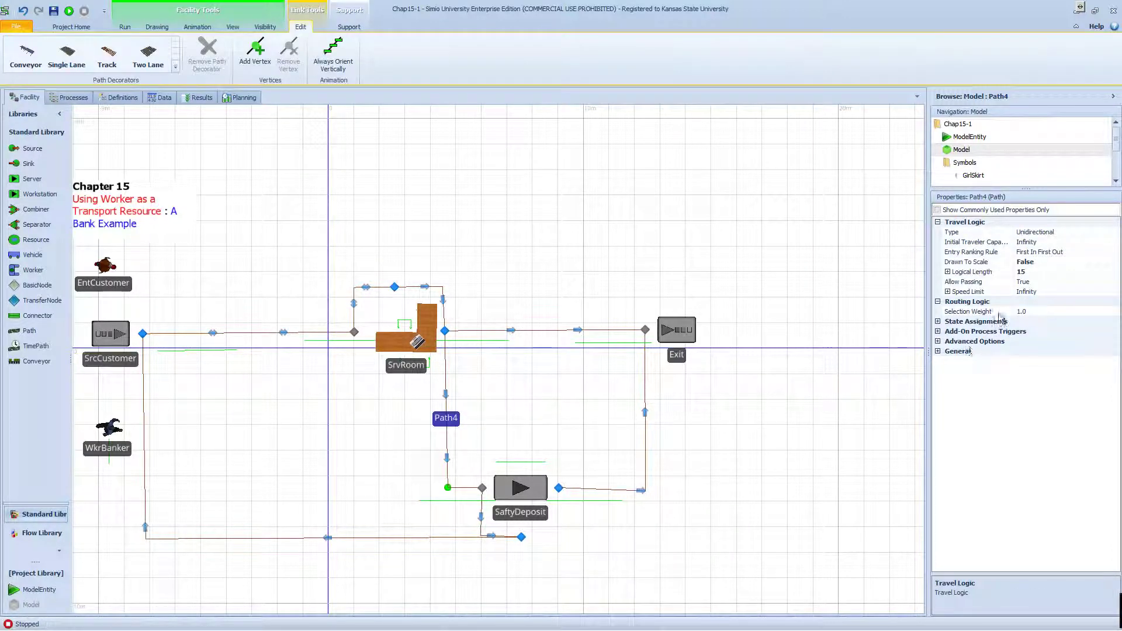
click(1019, 273)
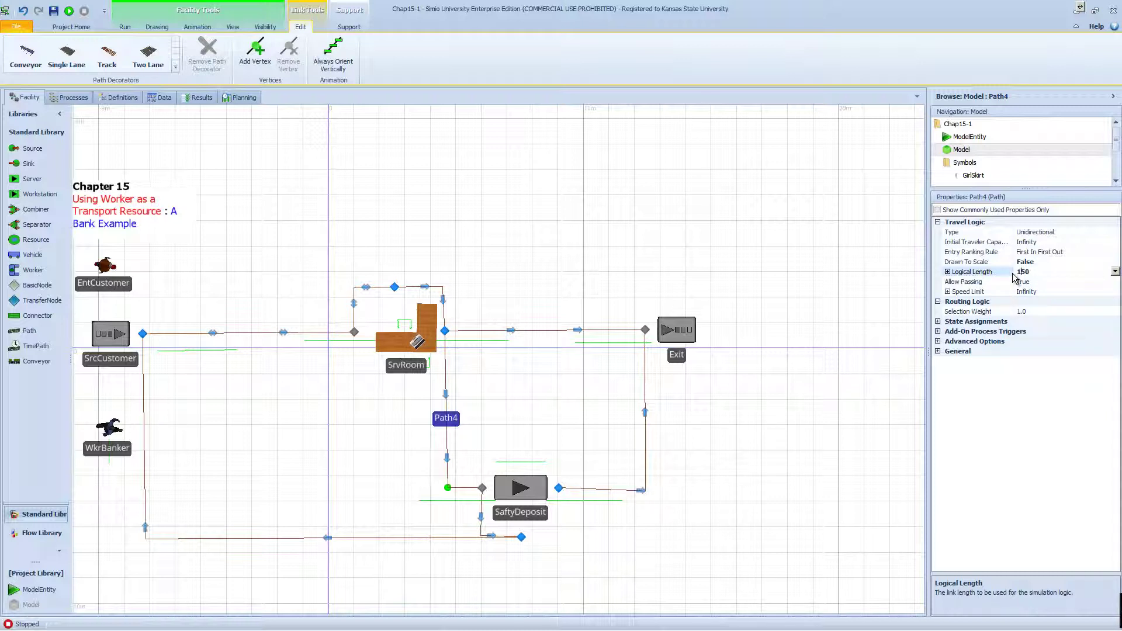
key(Return)
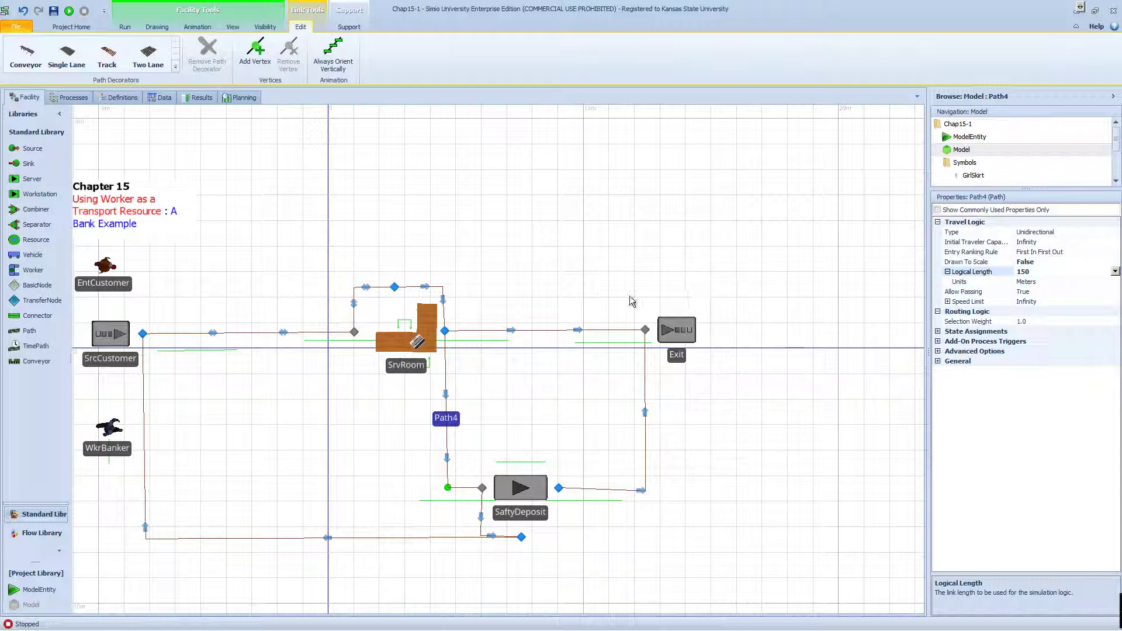
click(572, 302)
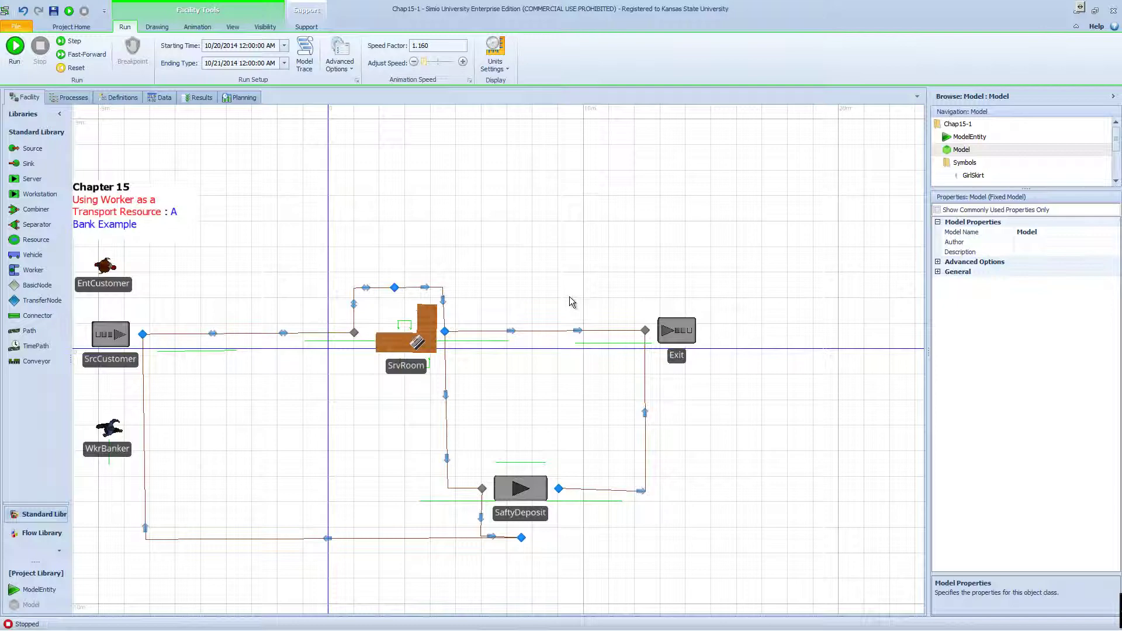
Show the bank layout in 3D with all stations in sight and run the simulation.
key(3)
drag(556, 325, 632, 419)
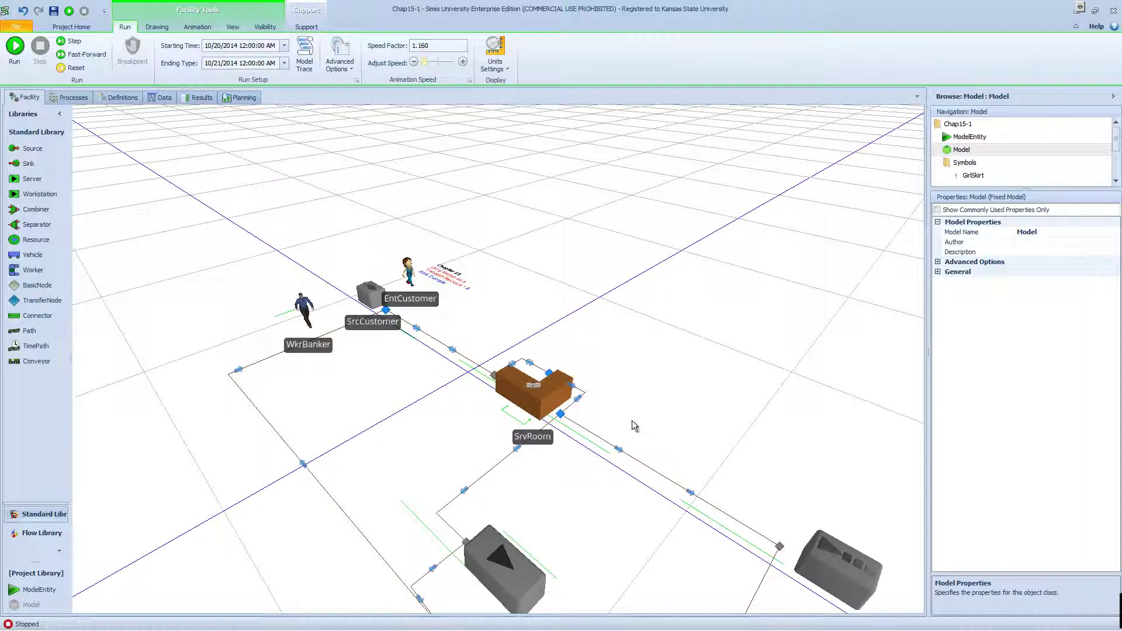
drag(570, 493, 511, 385)
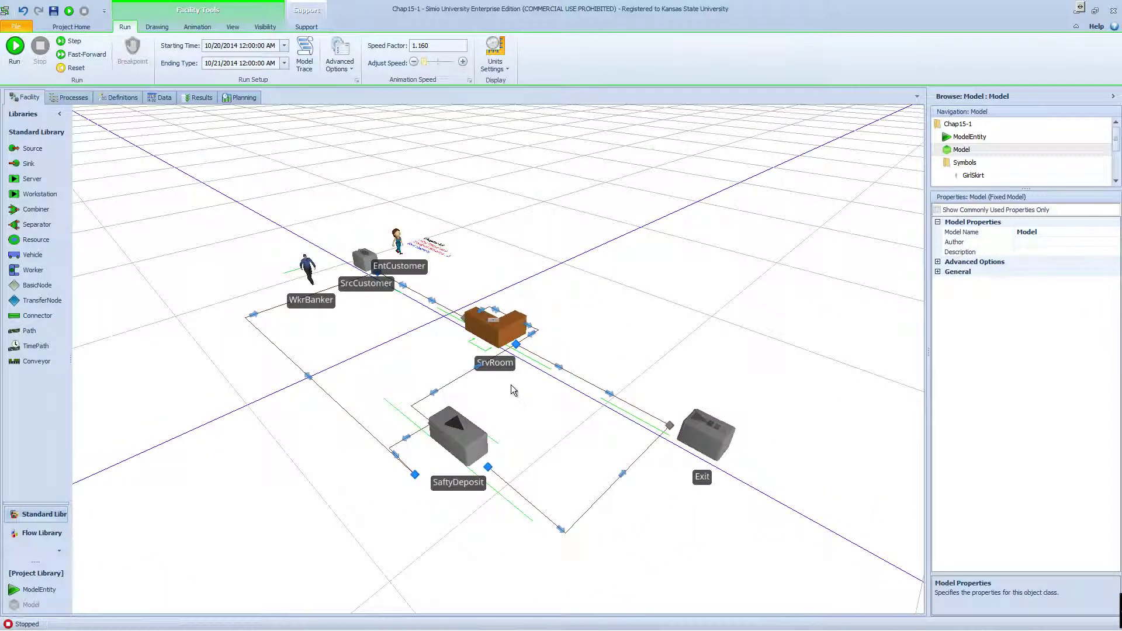
click(12, 50)
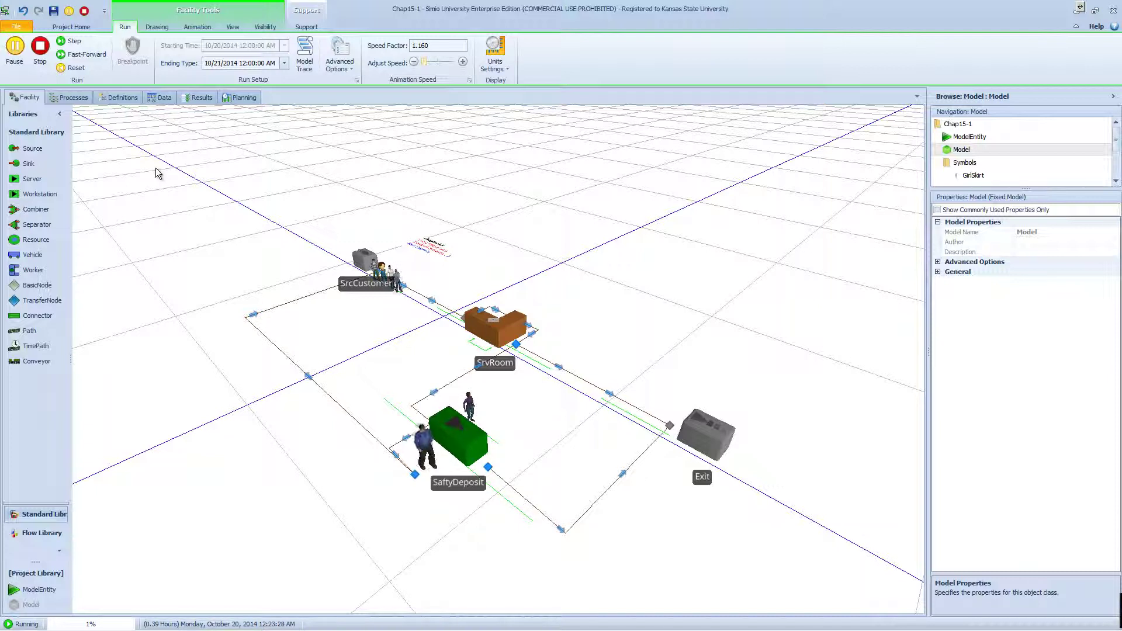
Stop the 3D run and, back in the 2D layout, set SrvRoom's After Processing add-on process trigger to null.
click(46, 54)
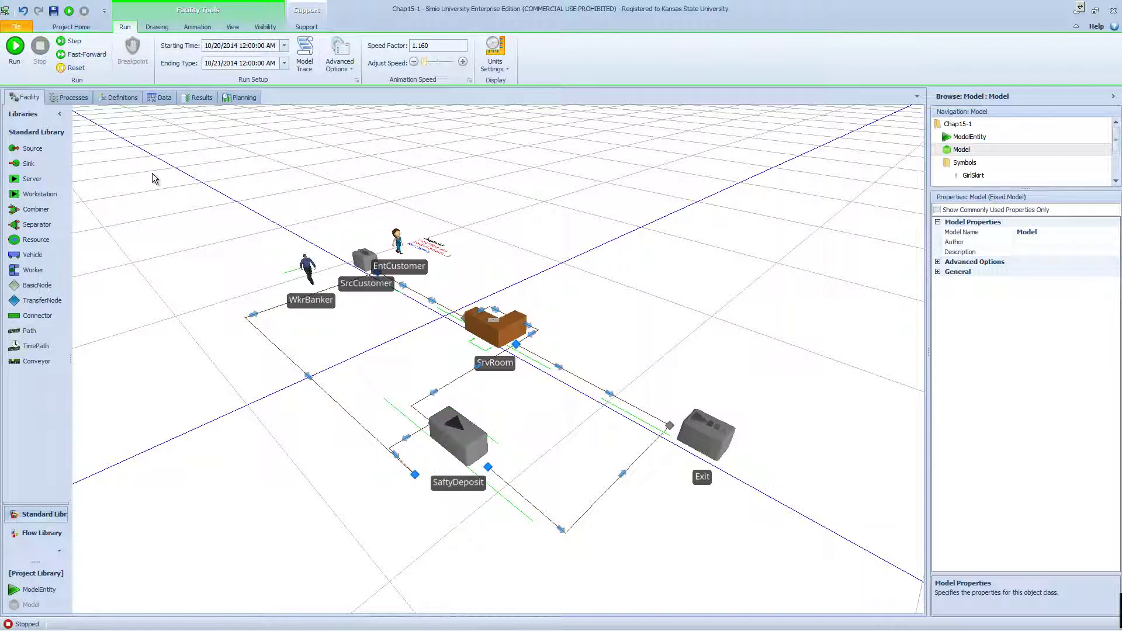
key(2)
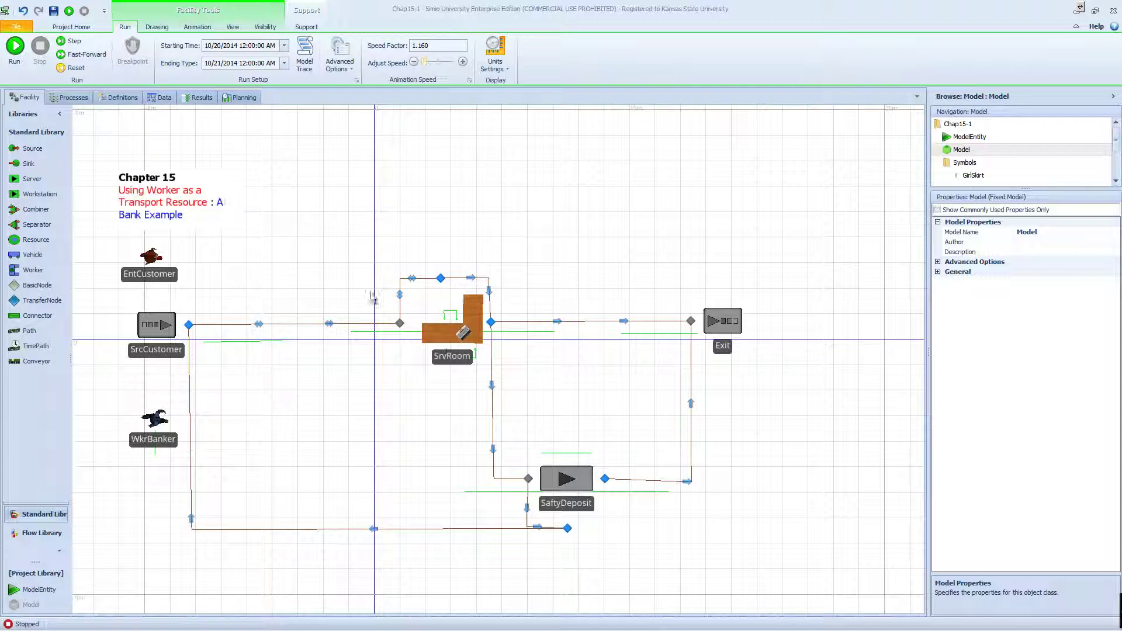
click(456, 344)
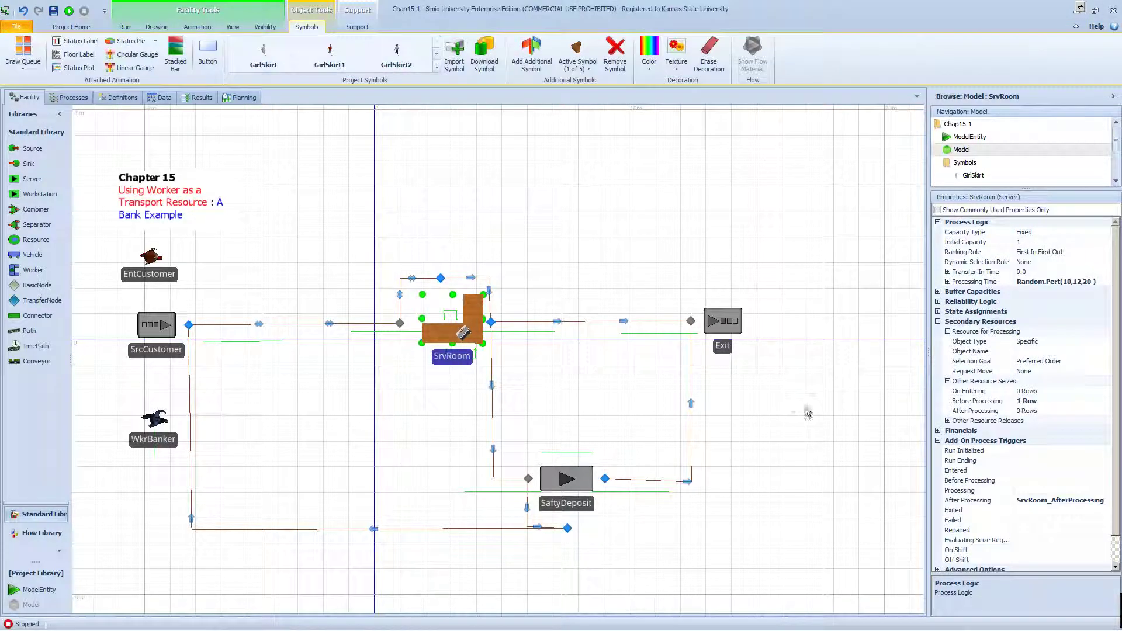
click(1052, 501)
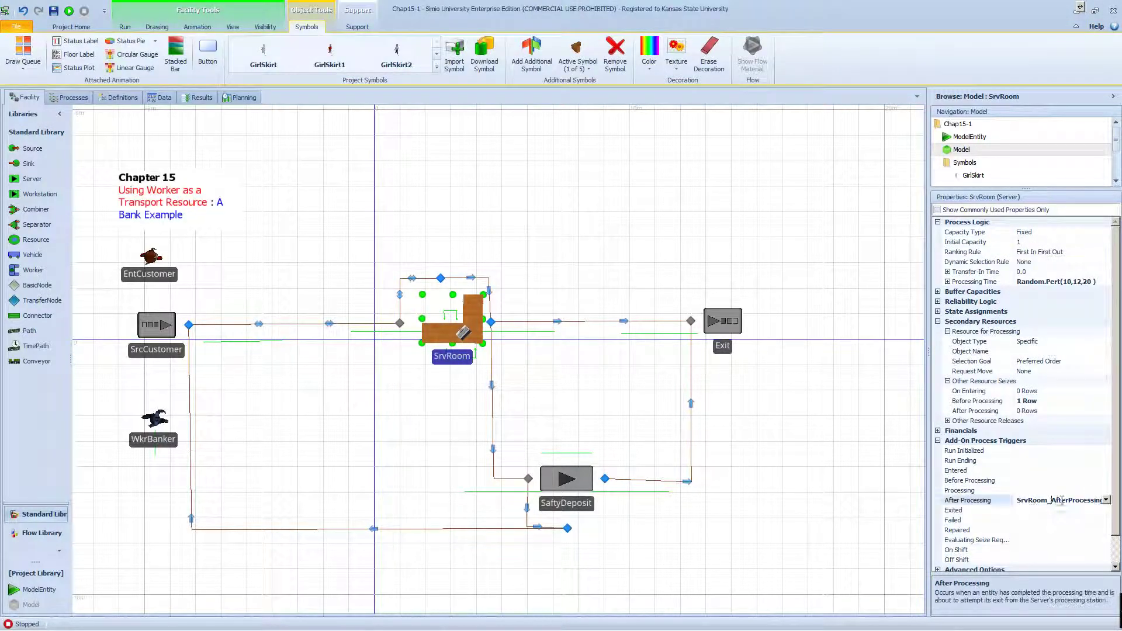
click(1107, 501)
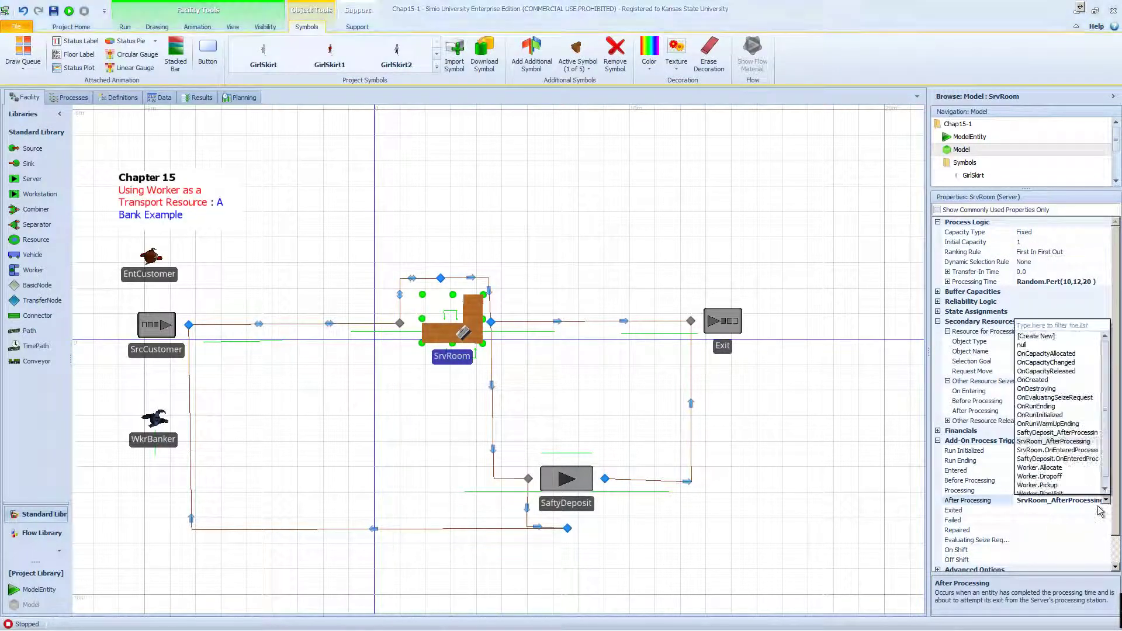
click(1033, 346)
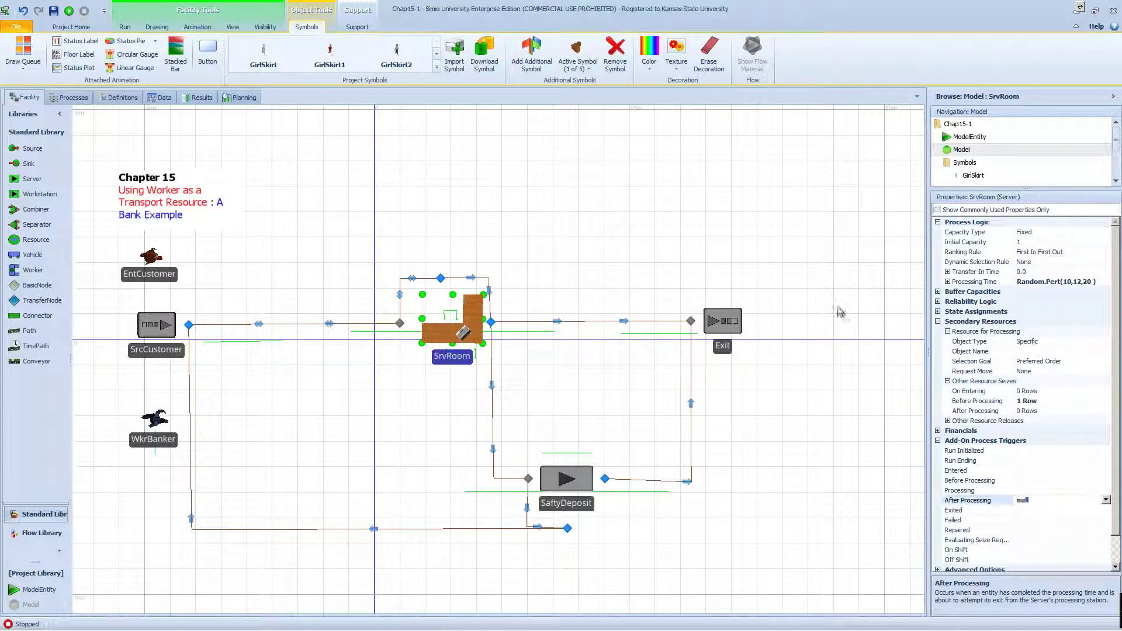
Assign the SrvRoom_AfterProcessing process to the Entered add-on trigger of SrvRoom's output node.
click(492, 323)
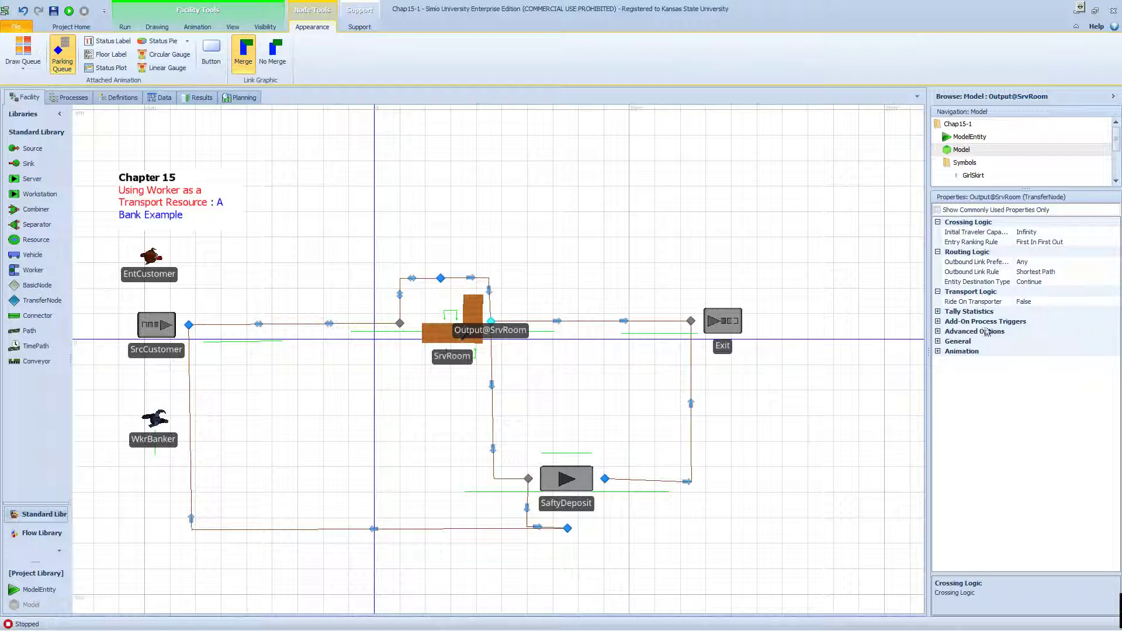
click(939, 322)
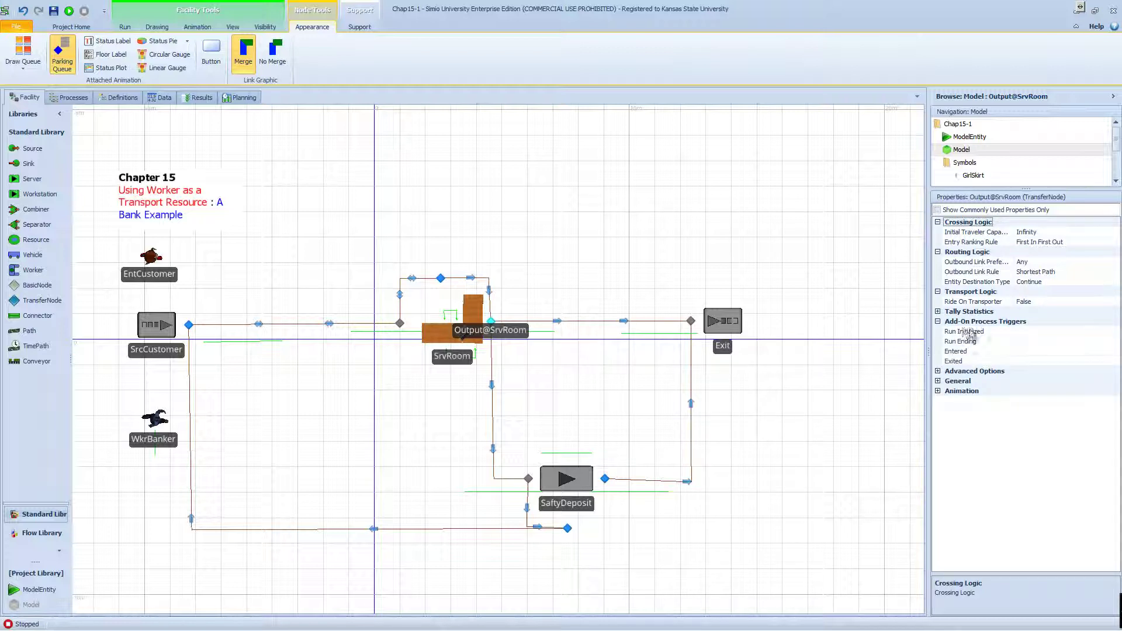
click(1042, 345)
click(1040, 349)
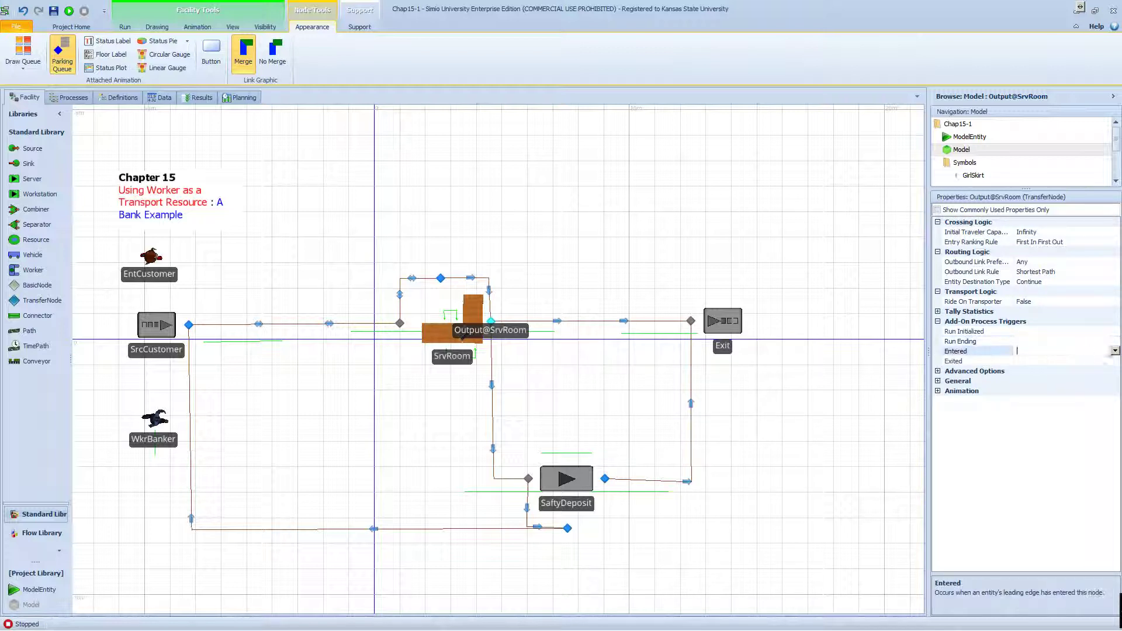
click(1115, 351)
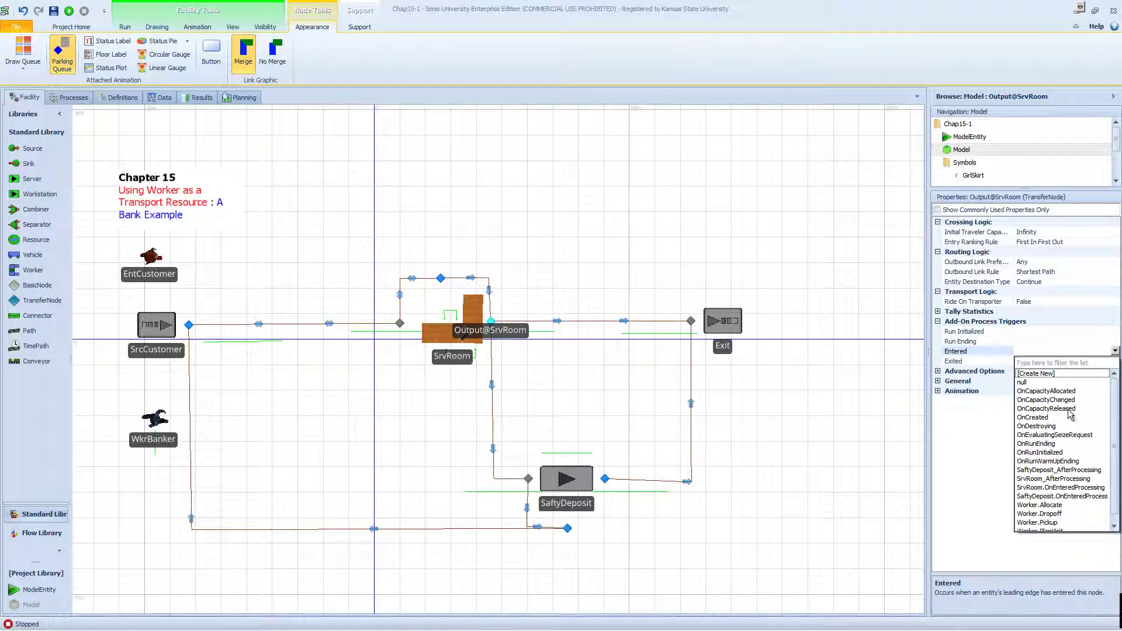
click(1066, 479)
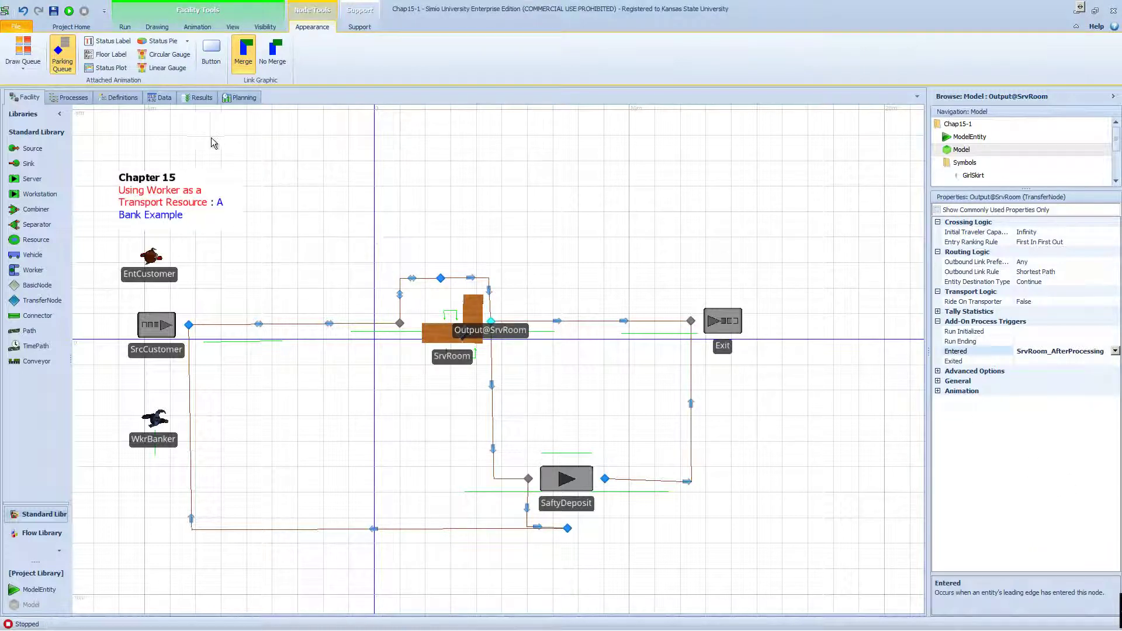
Replace the Move step in the SrvRoom_AfterProcessing process with a Ride step.
click(83, 101)
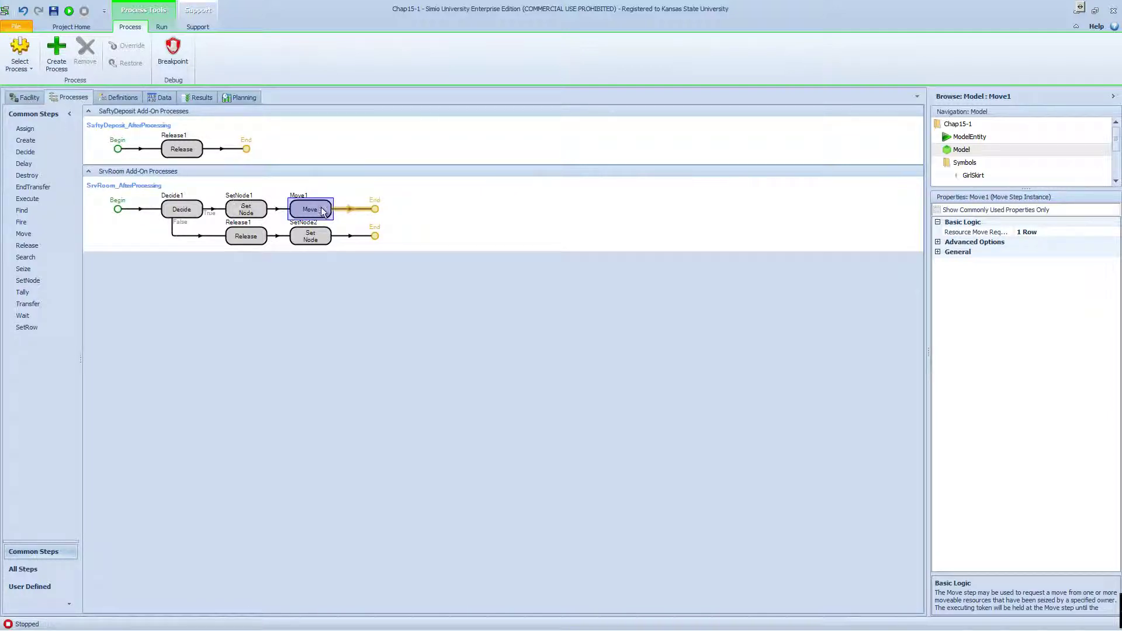
key(Delete)
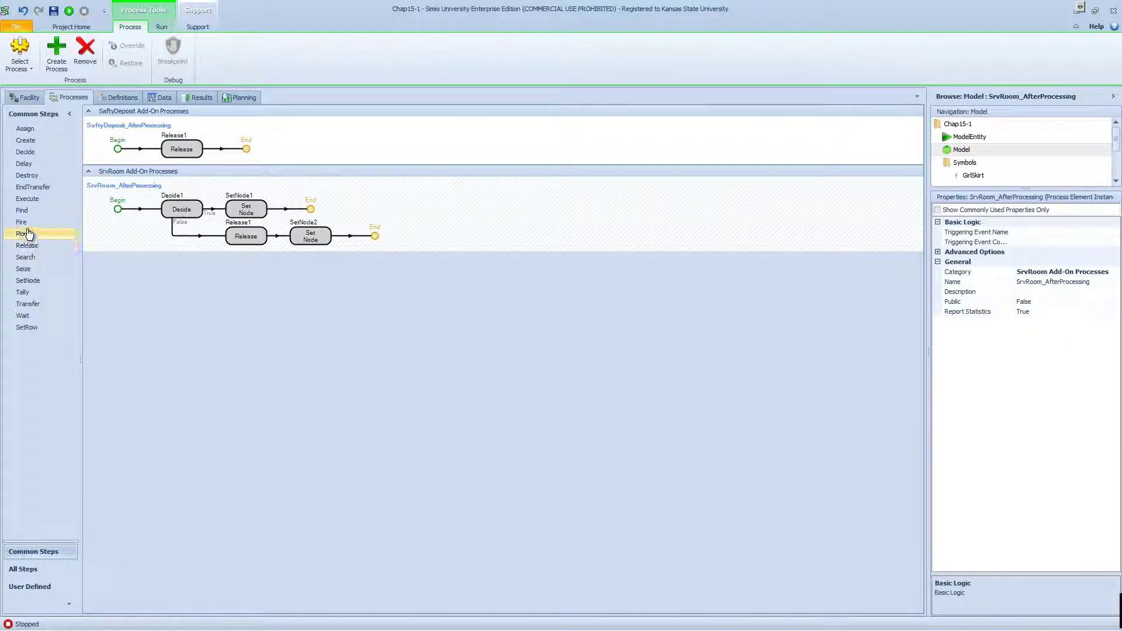
click(30, 570)
scroll(46, 390, down, 1)
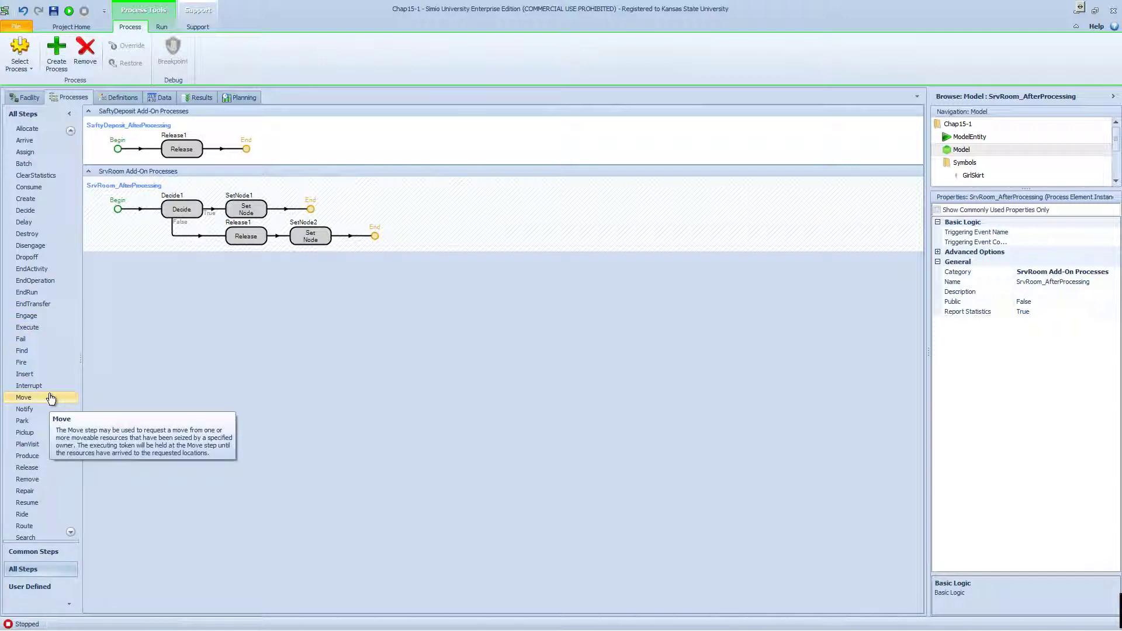
drag(35, 514, 316, 225)
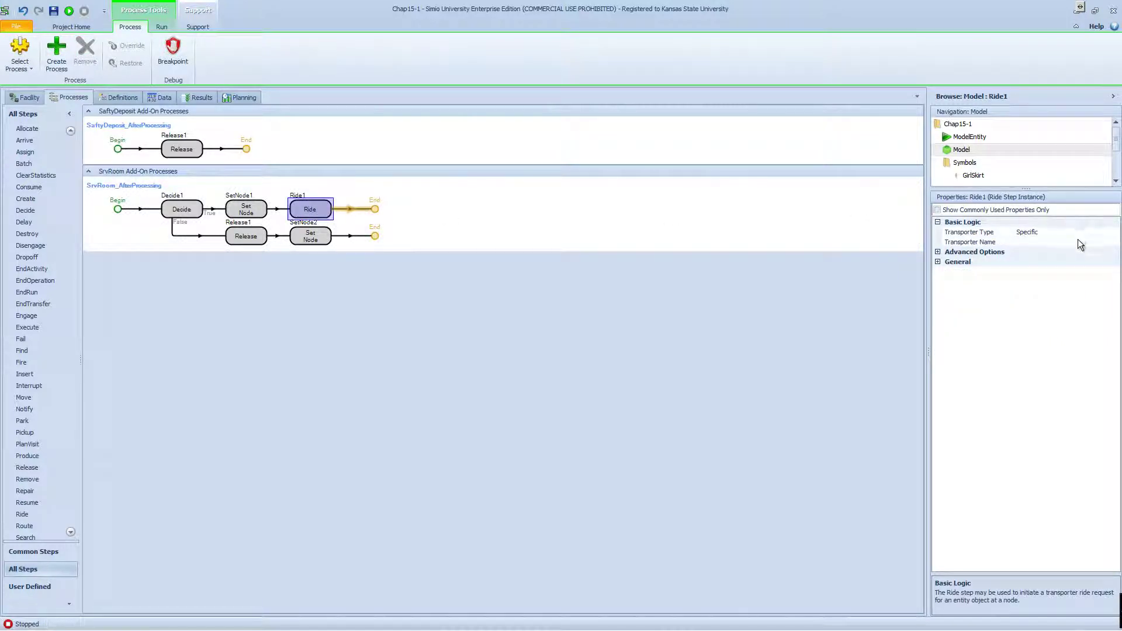
Set the Ride step's transporter to WkrBanker and make both branches of the process end in the shared Release step.
click(1080, 242)
click(1115, 242)
click(1070, 279)
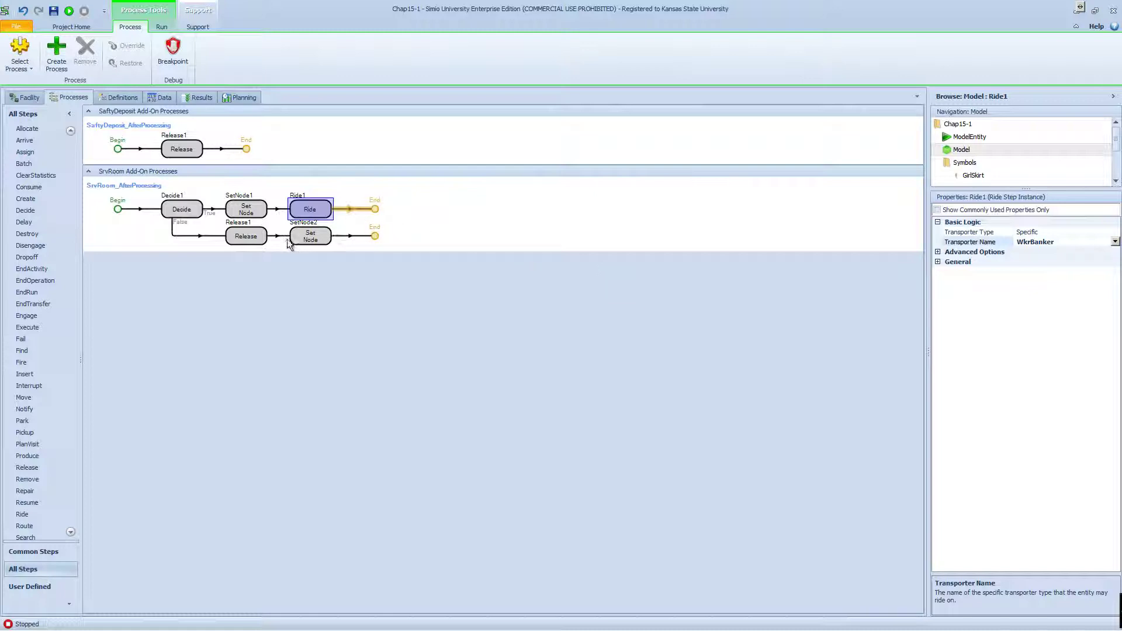
click(256, 240)
drag(353, 240, 344, 240)
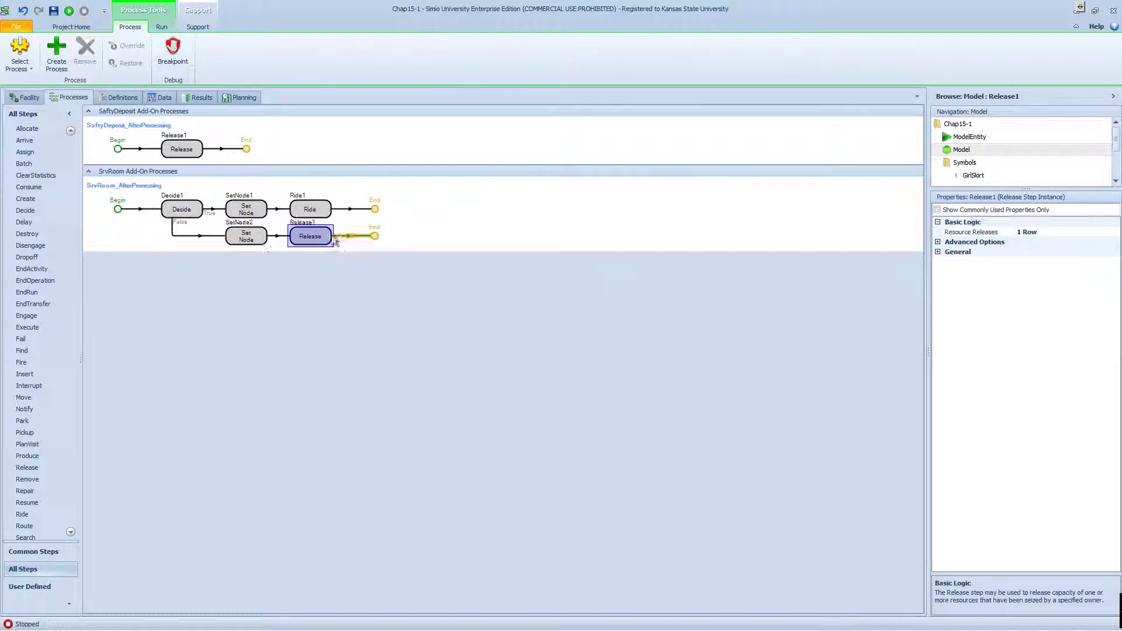
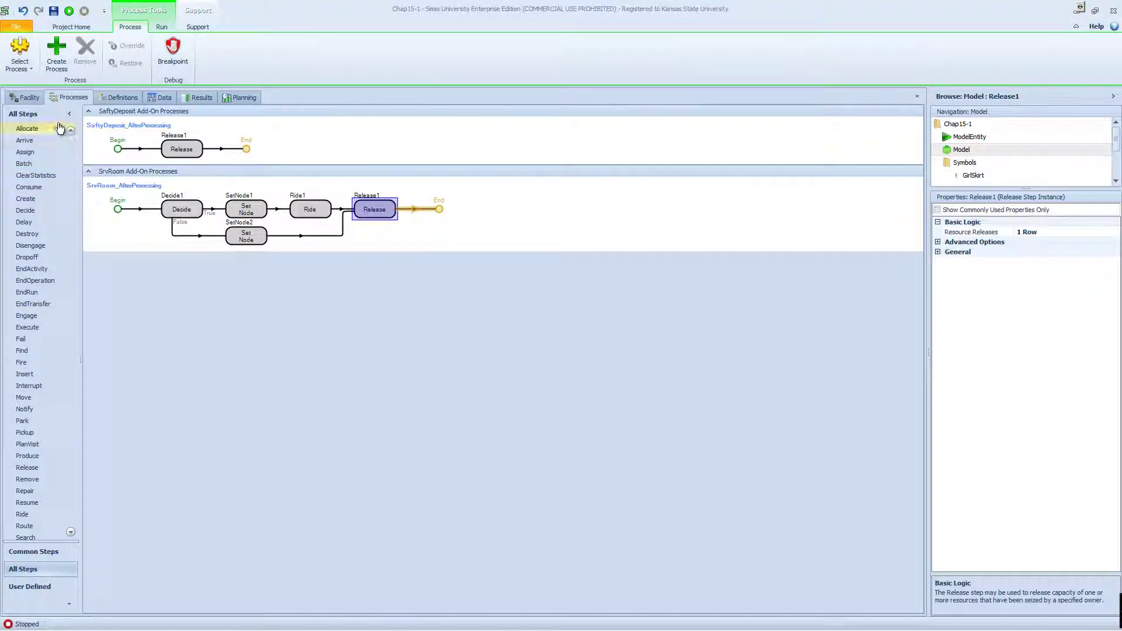
Run the simulation in the facility layout and watch customers and the banker between SrvRoom and SaftyDeposit.
click(28, 98)
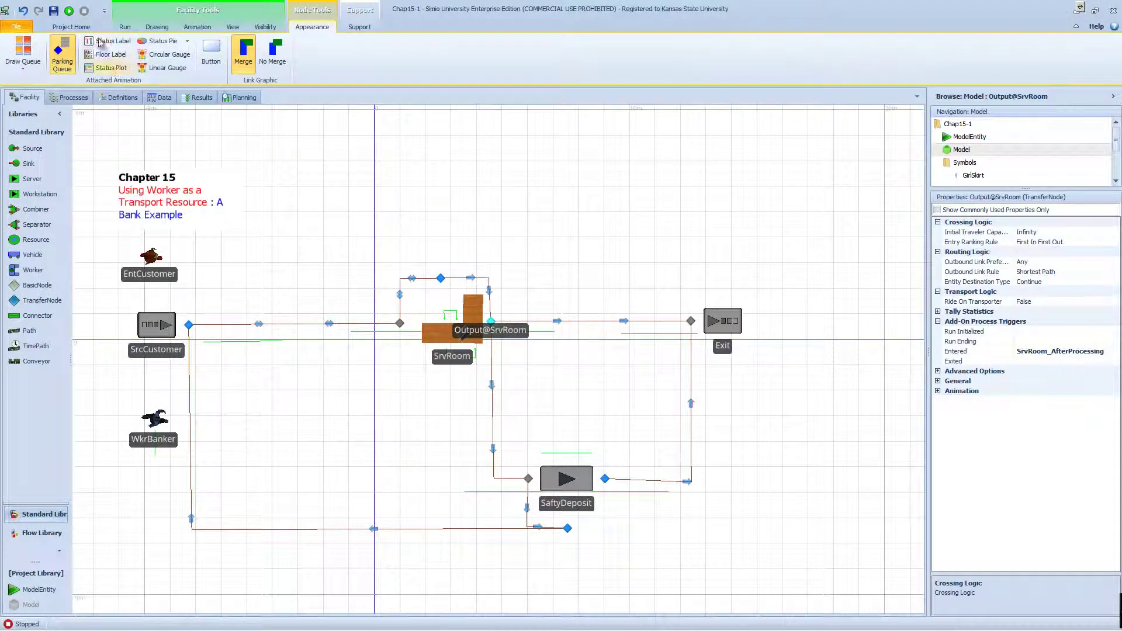
click(69, 11)
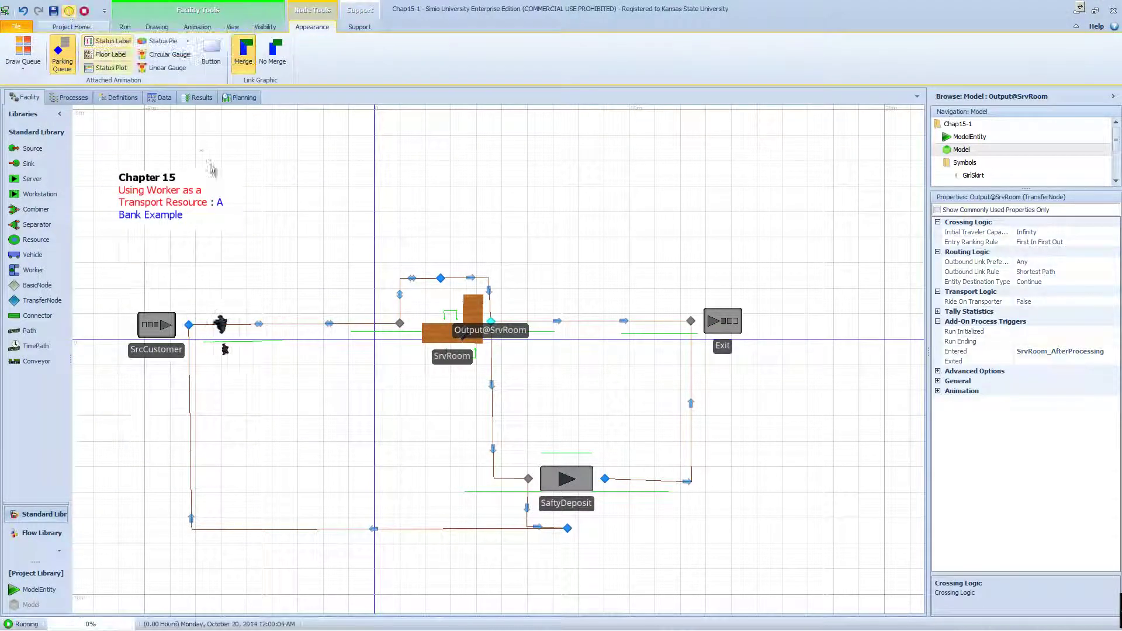
click(533, 306)
scroll(534, 304, up, 3)
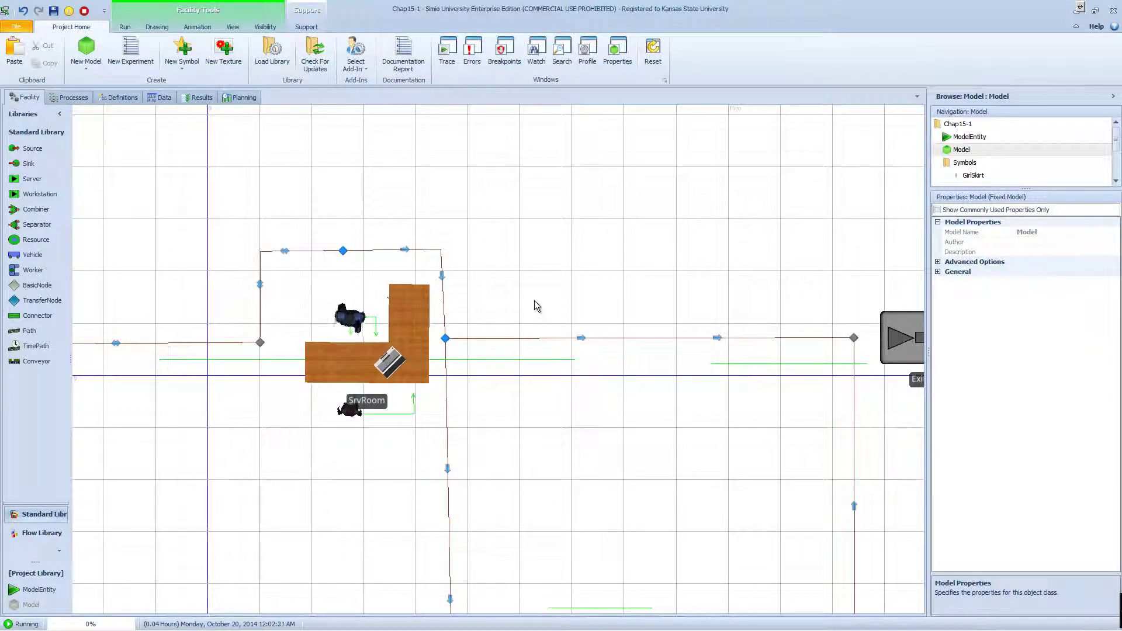
scroll(587, 394, down, 2)
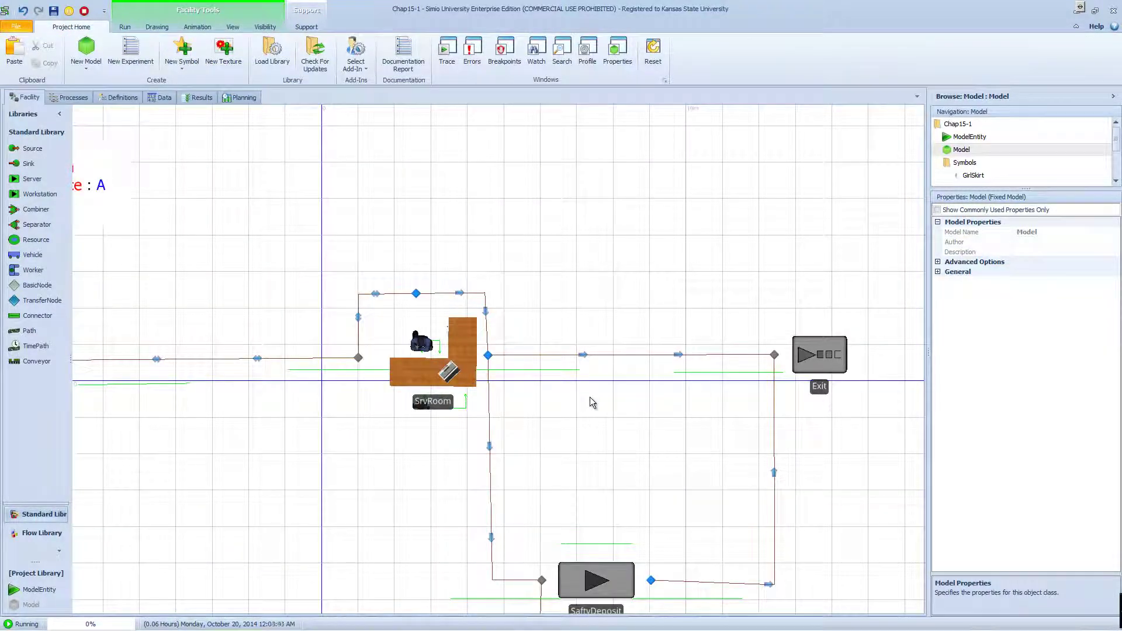
drag(590, 398, 564, 316)
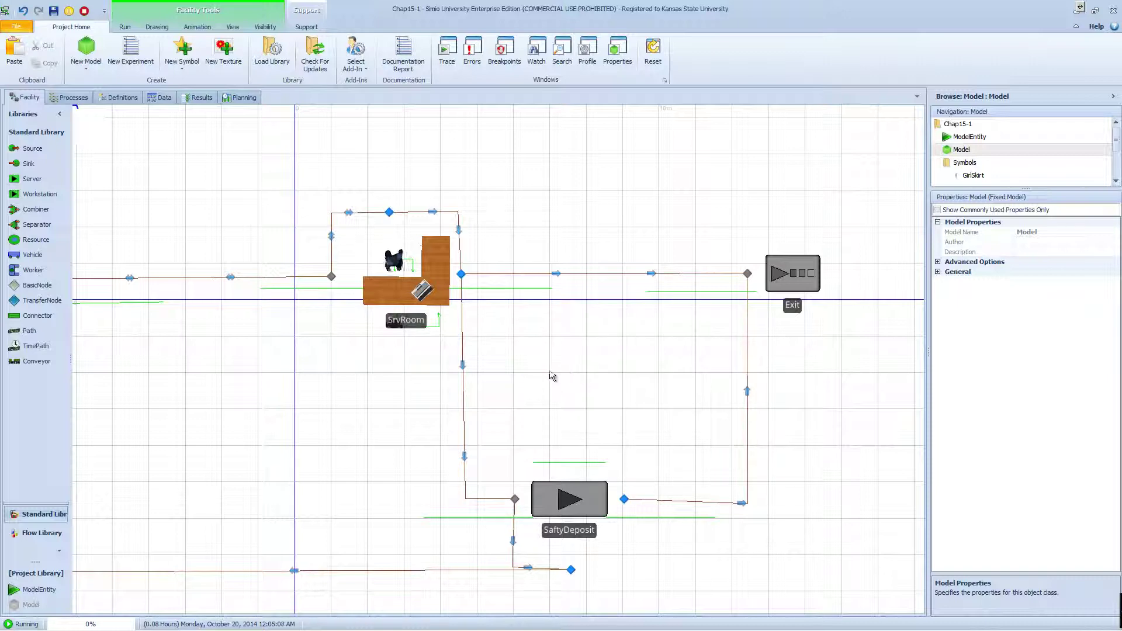
scroll(549, 373, up, 2)
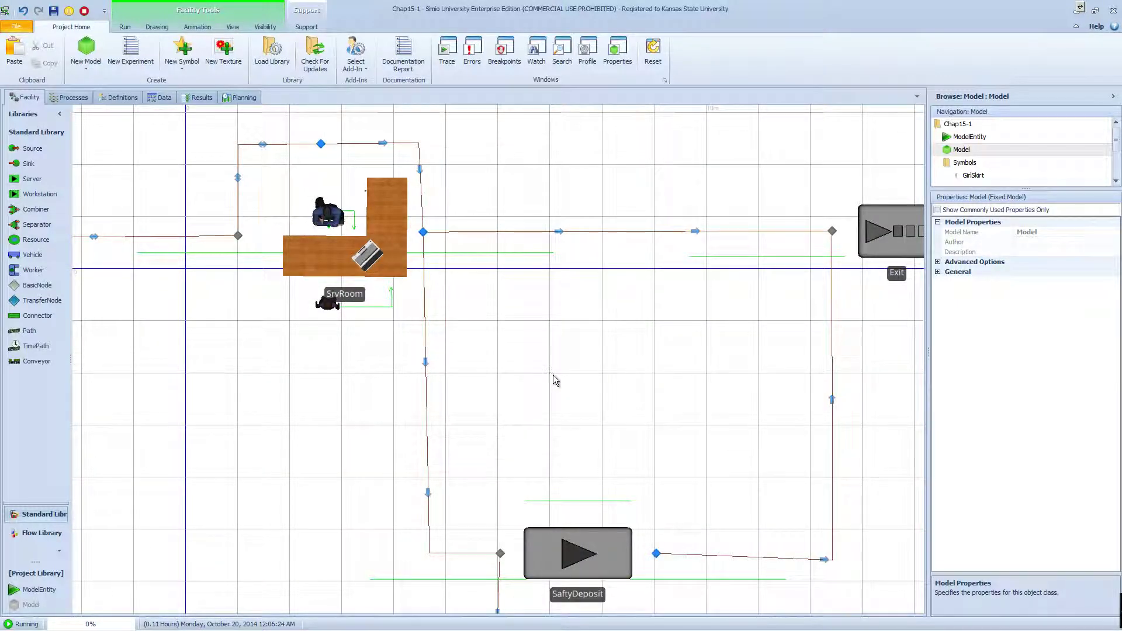
drag(552, 375, 544, 345)
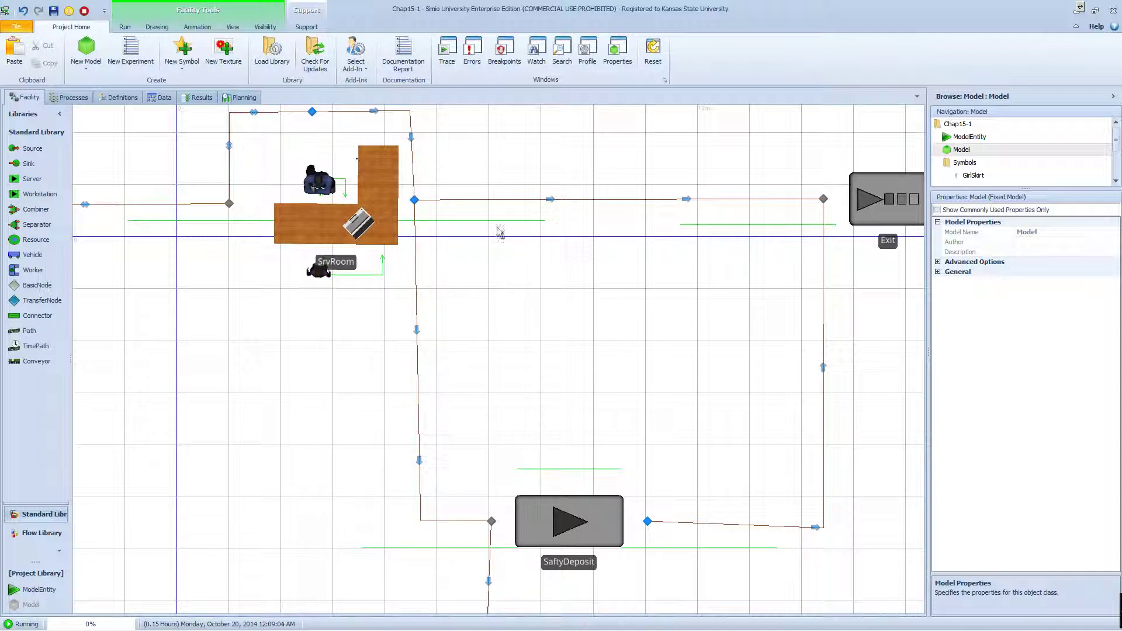
Raise the animation speed factor to 1.624, follow the customers leaving SrvRoom, and stop the run.
click(125, 27)
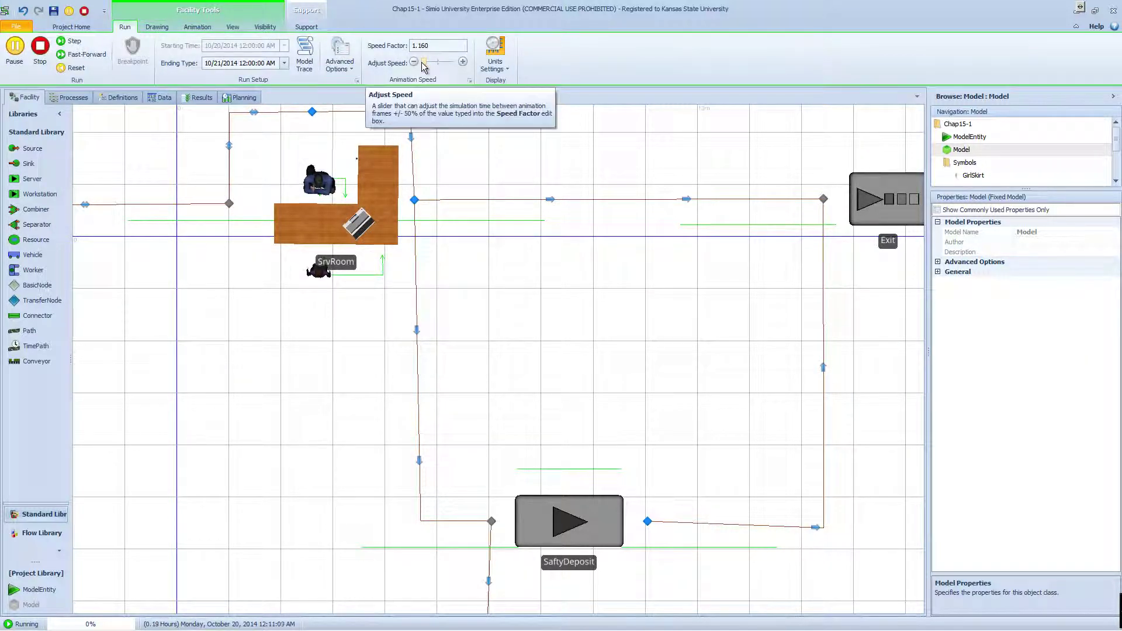
drag(423, 65, 433, 69)
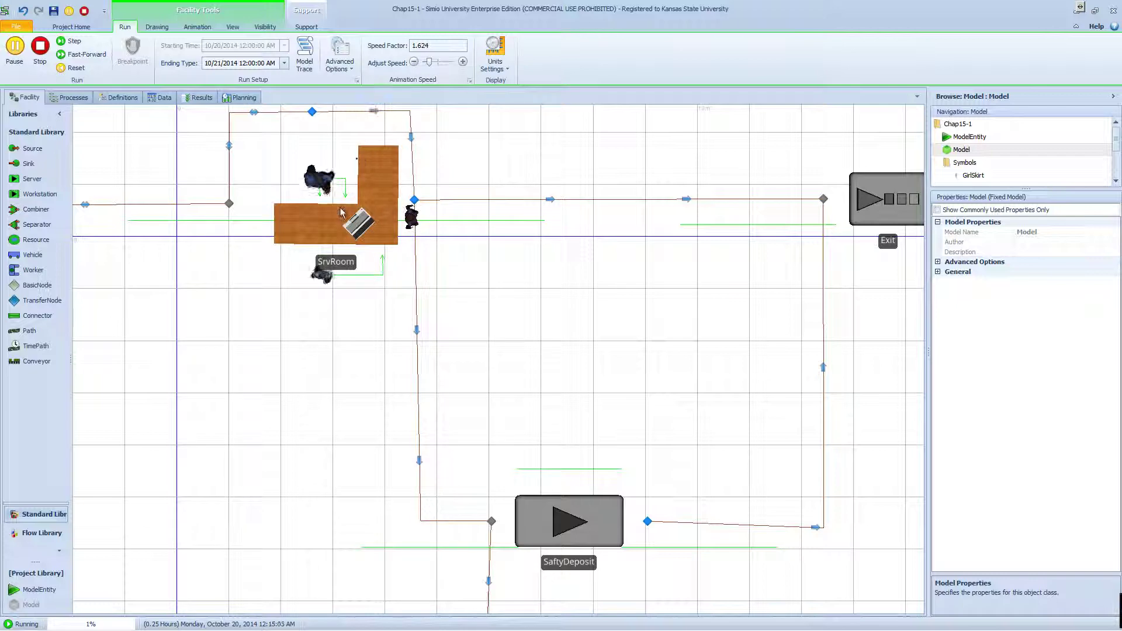
scroll(329, 311, down, 2)
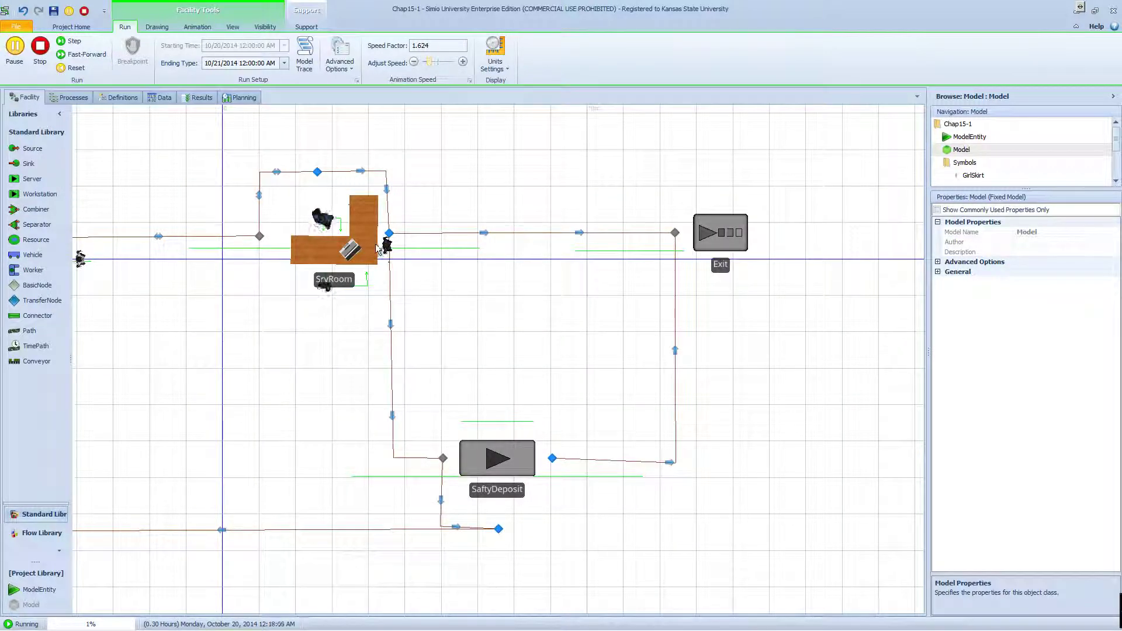
drag(276, 271, 353, 271)
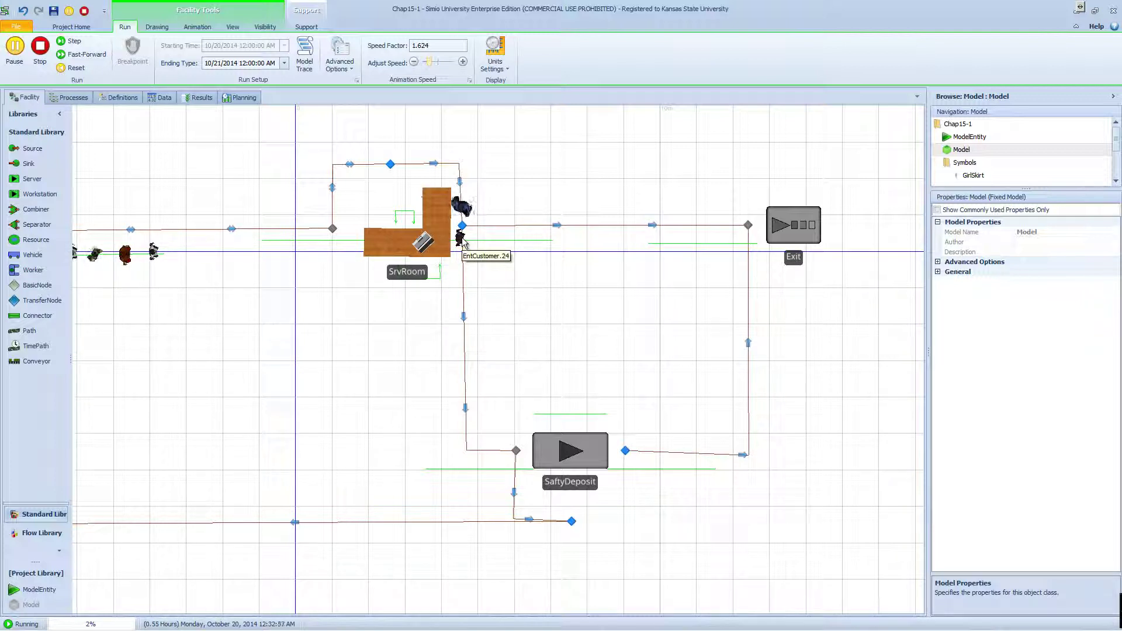
click(41, 57)
drag(198, 177, 363, 181)
Insert an Assign step before the Ride step in SrvRoom_AfterProcessing, with ModelEntity.Priority as its state variable.
click(69, 98)
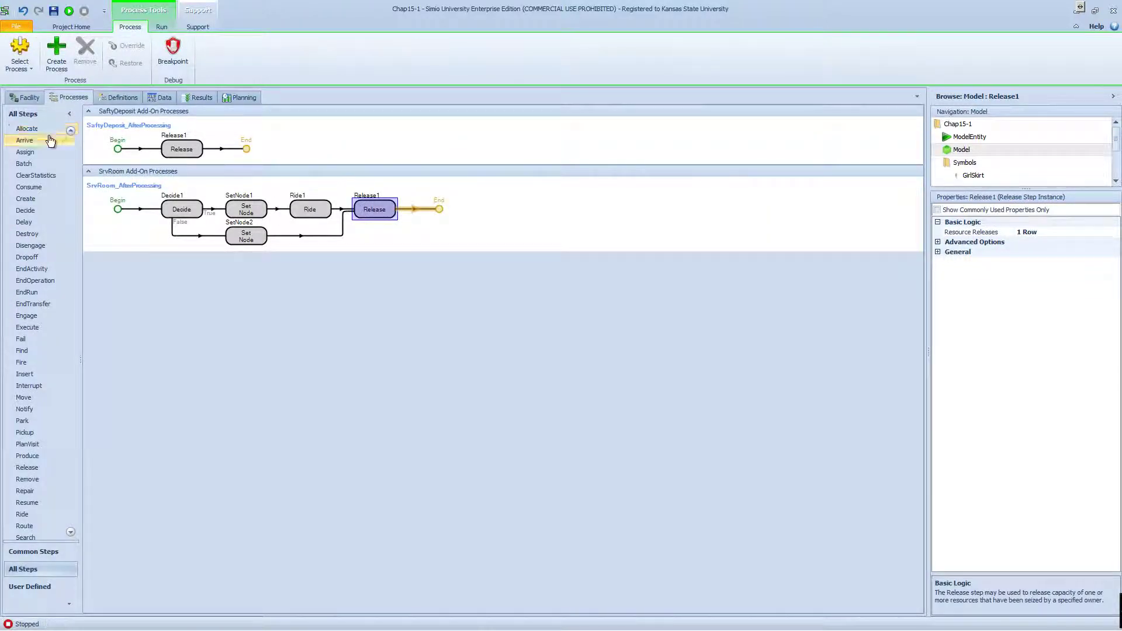
drag(26, 152, 304, 210)
click(1031, 252)
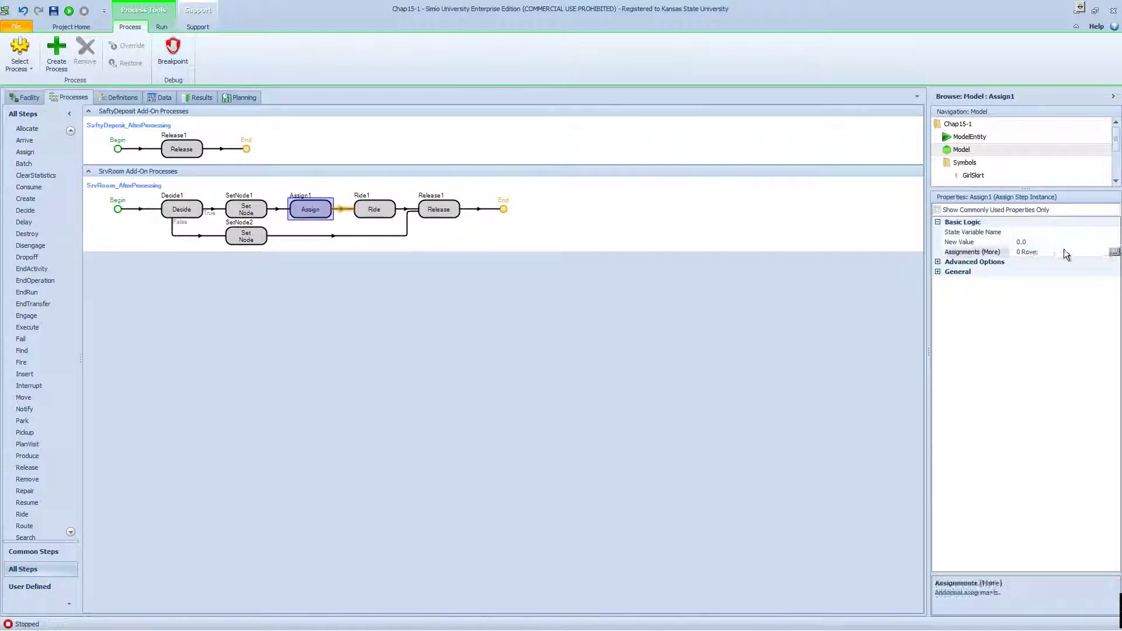
click(1104, 232)
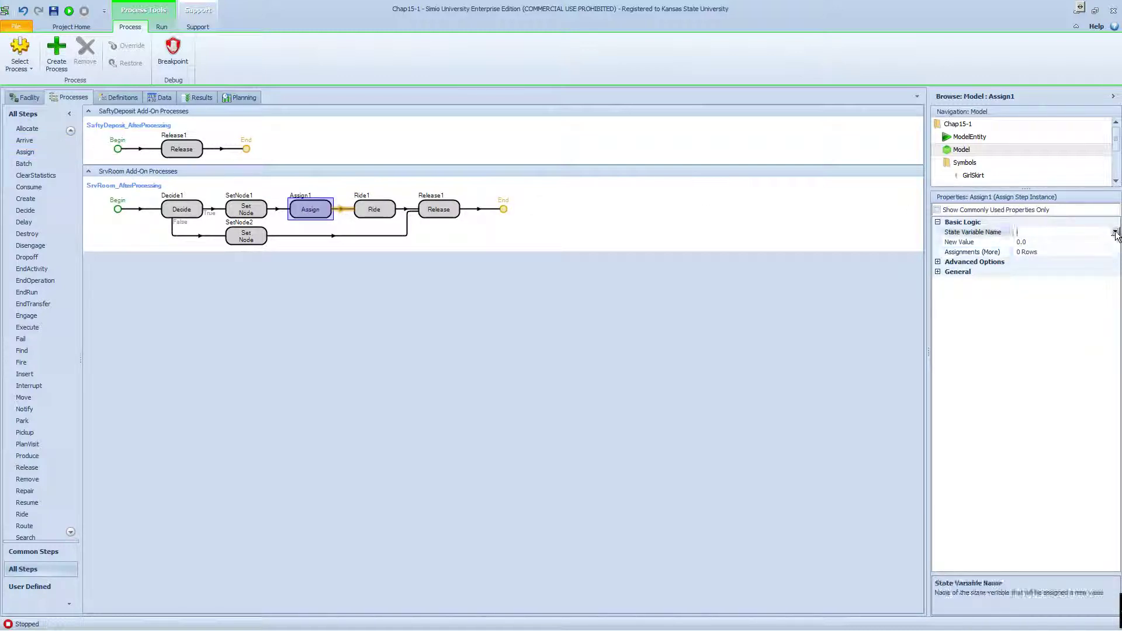
click(1115, 232)
click(1116, 343)
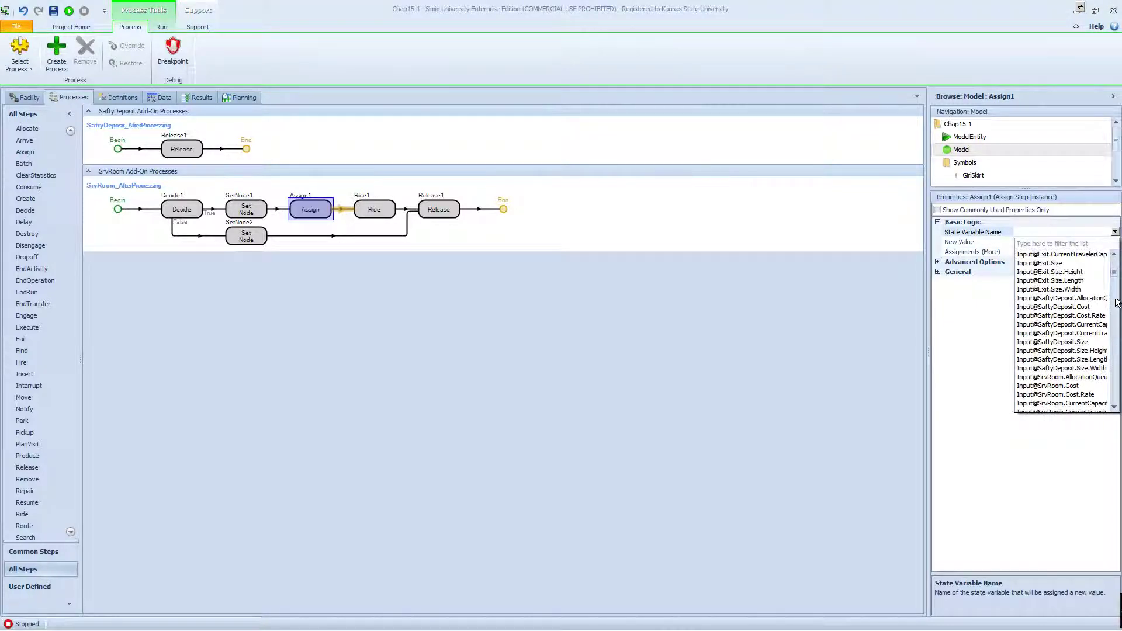
drag(1114, 276, 1114, 285)
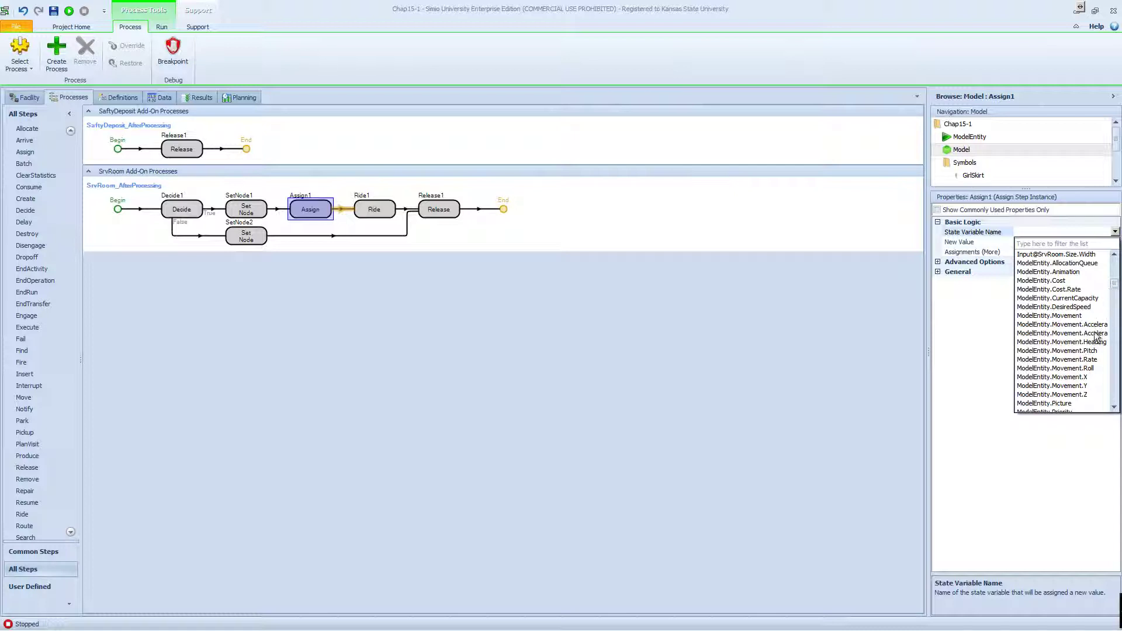
scroll(1085, 386, down, 1)
click(1078, 387)
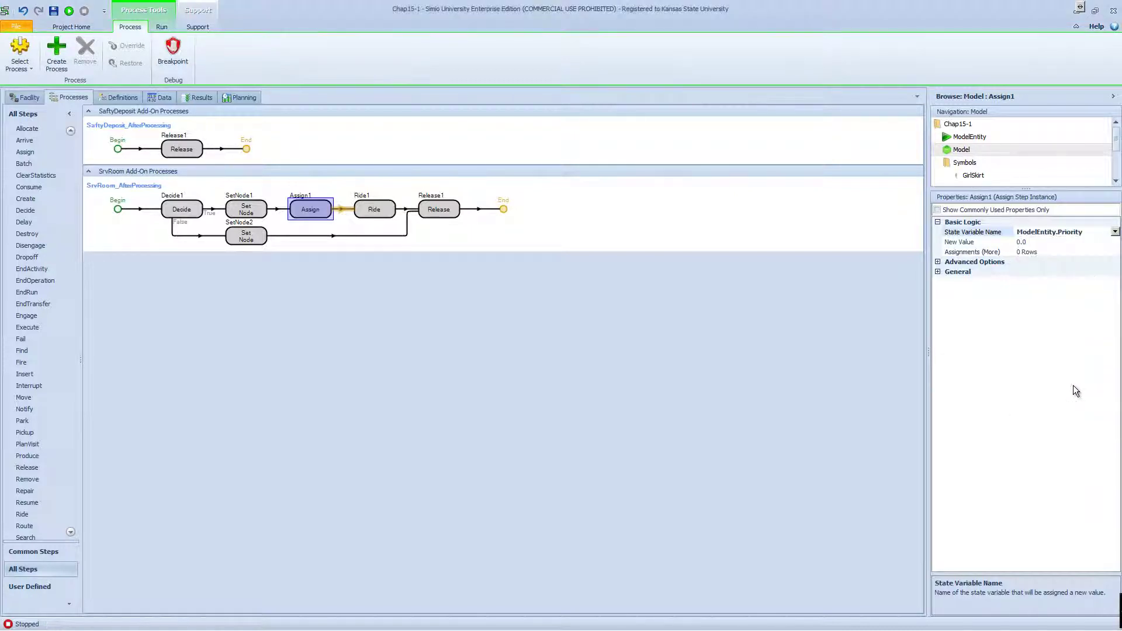
Set the Assign step's new value to 2 and return to the facility layout.
click(1035, 241)
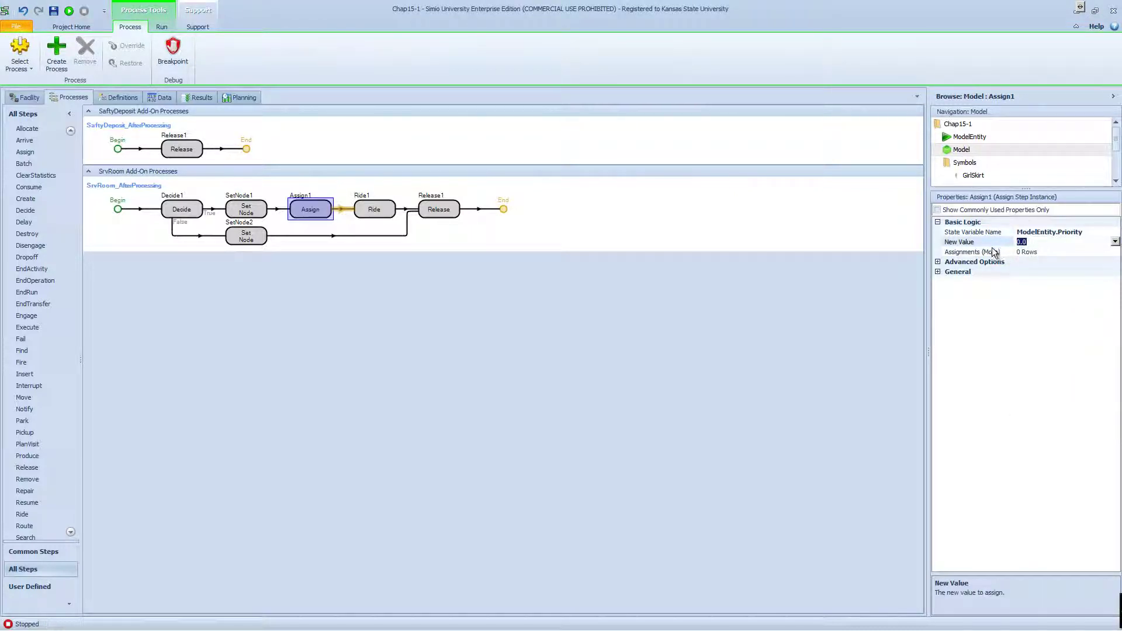
text(2)
click(29, 98)
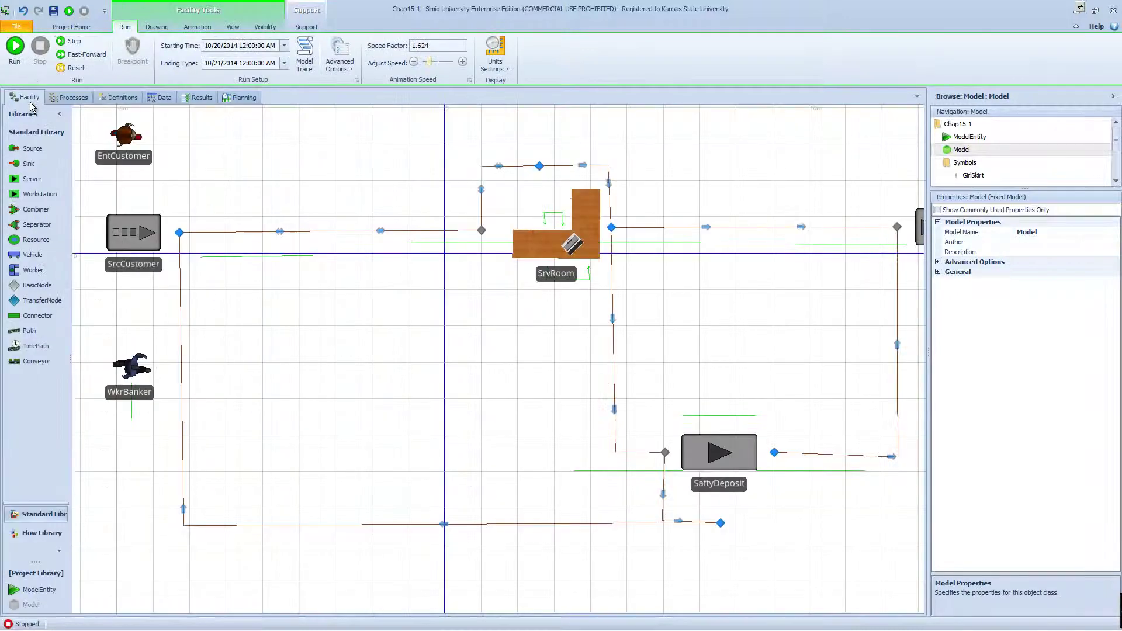
Try Largest Value First as the ranking rule of WkrBanker.
click(123, 232)
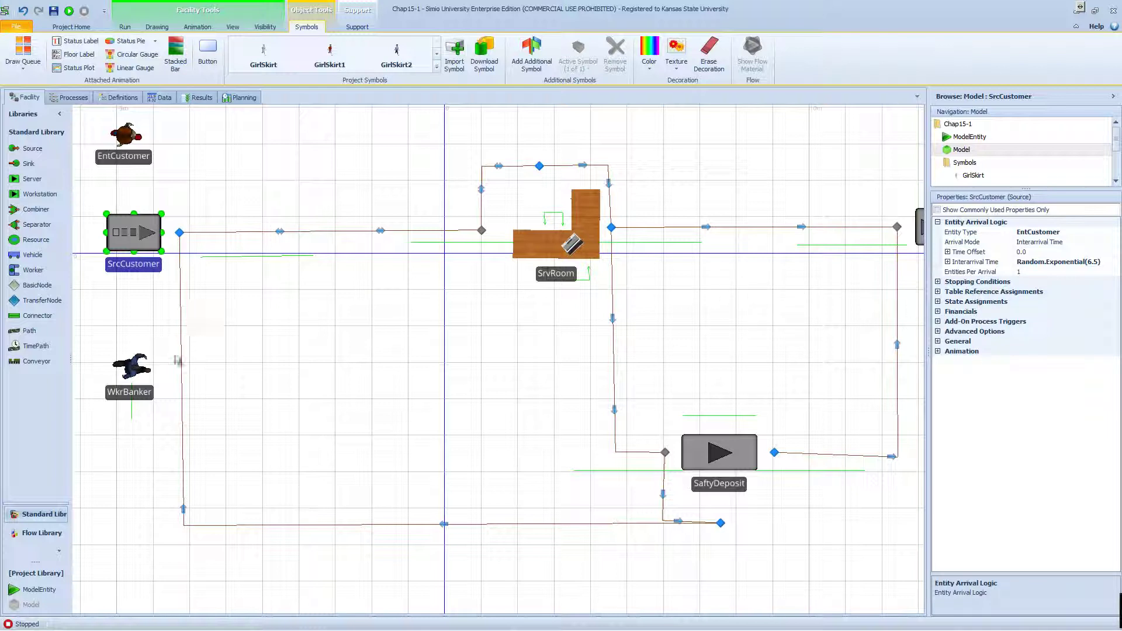
click(149, 394)
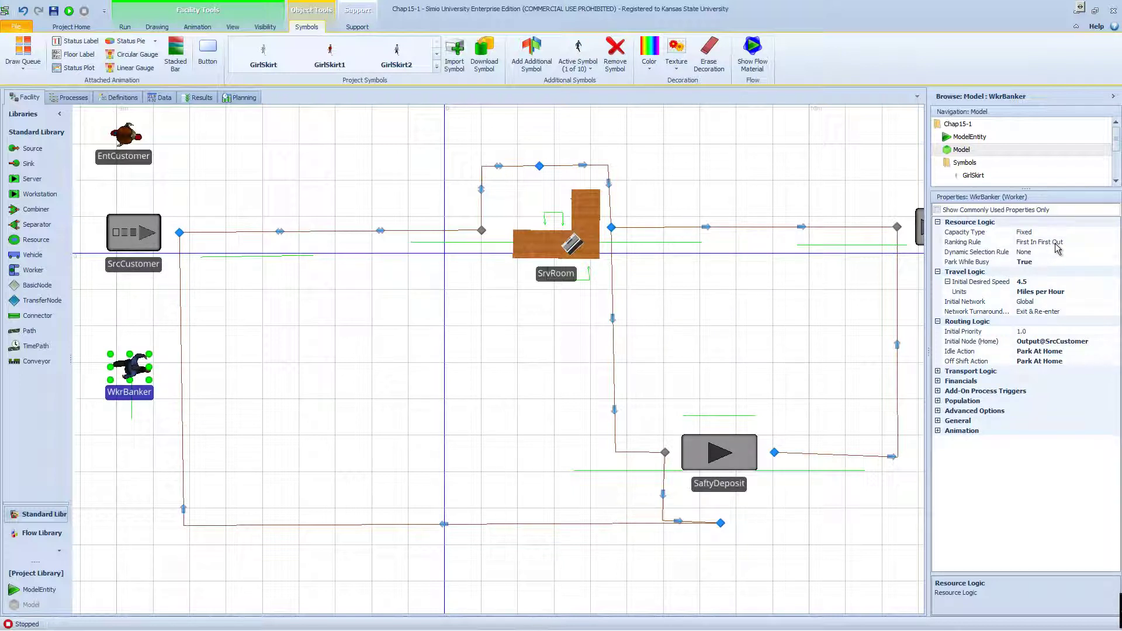
click(1069, 242)
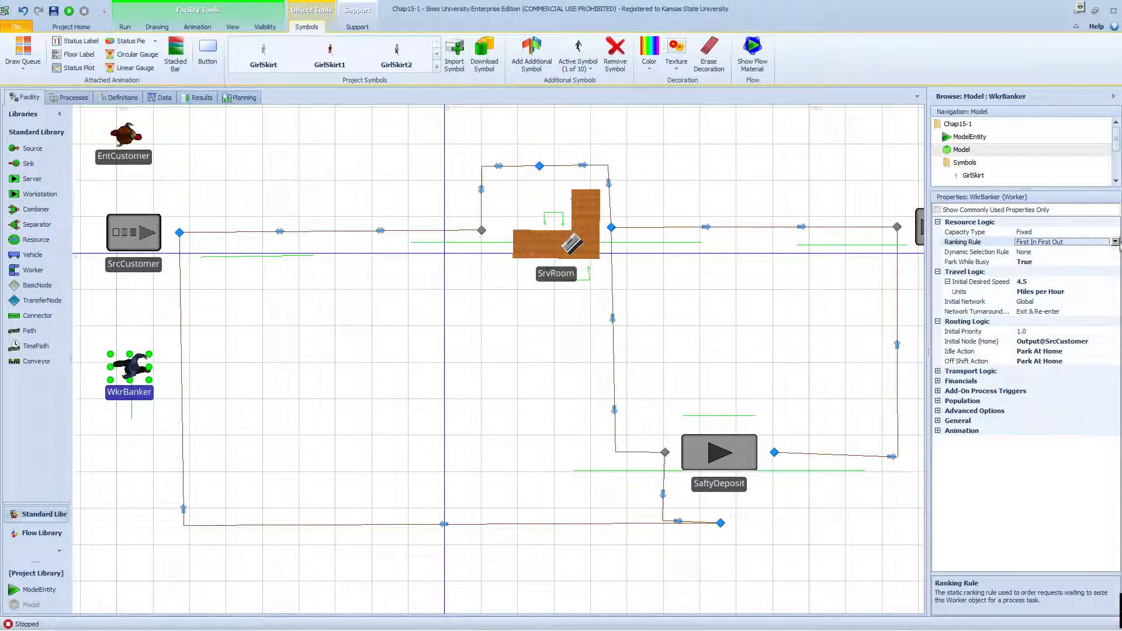
click(1114, 242)
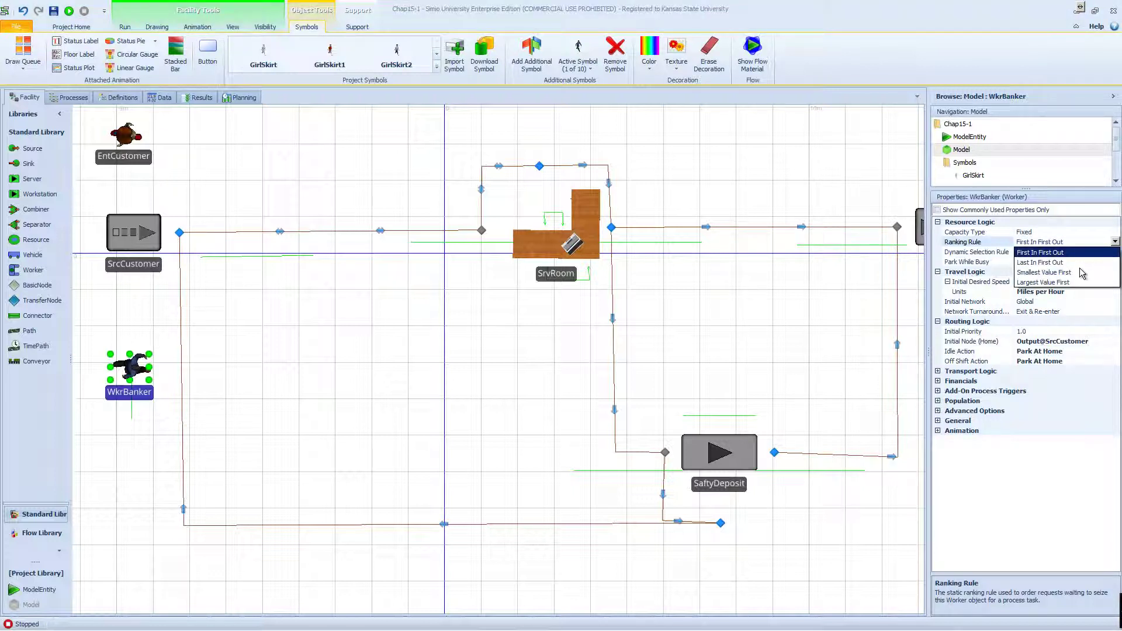
click(1043, 282)
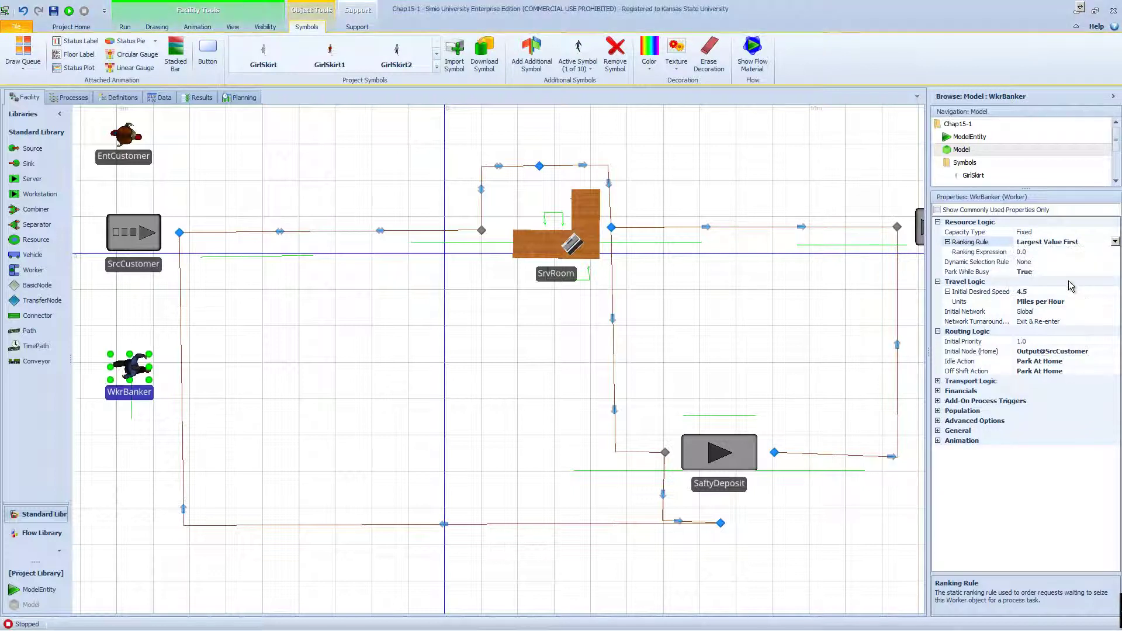
Set WkrBanker's ranking expression to ModelEntity.Priority.
click(1042, 252)
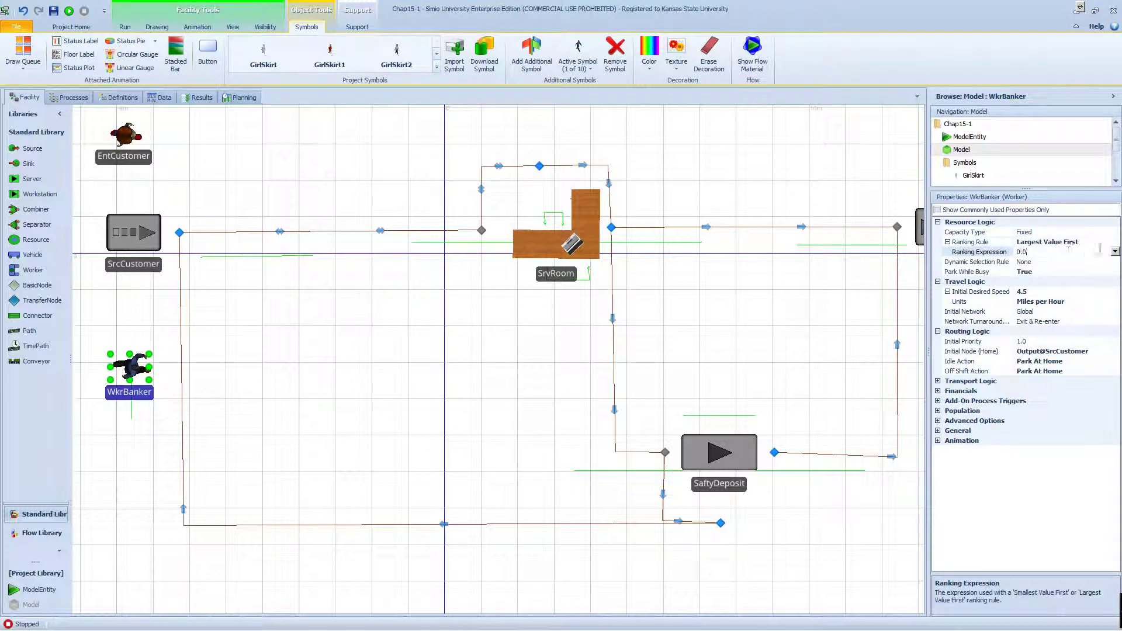
click(1114, 252)
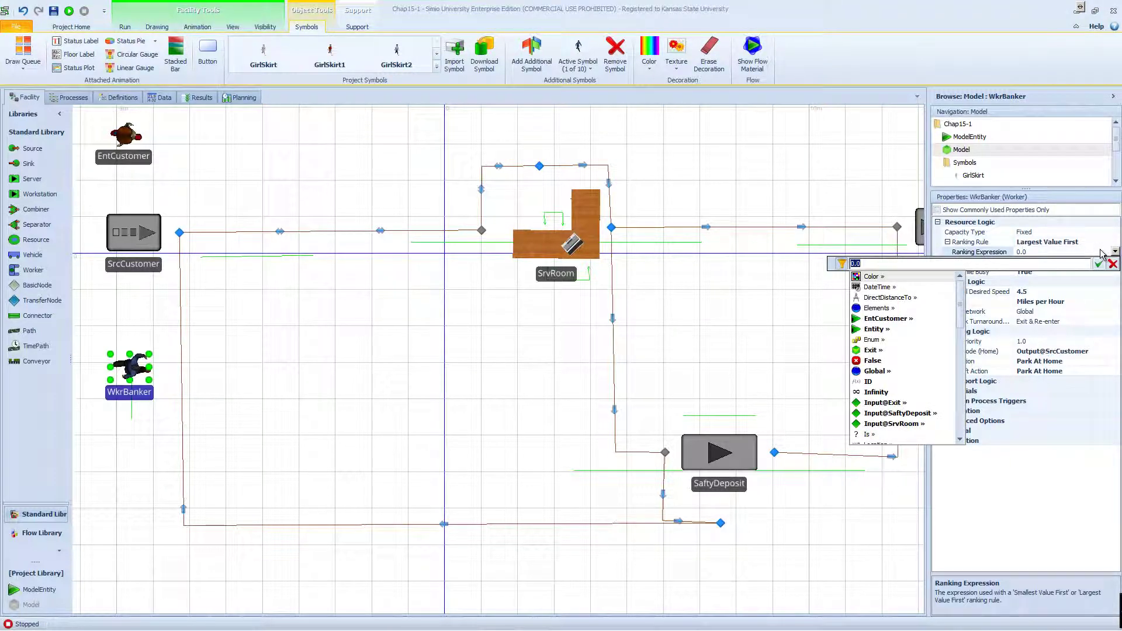
text(Mo)
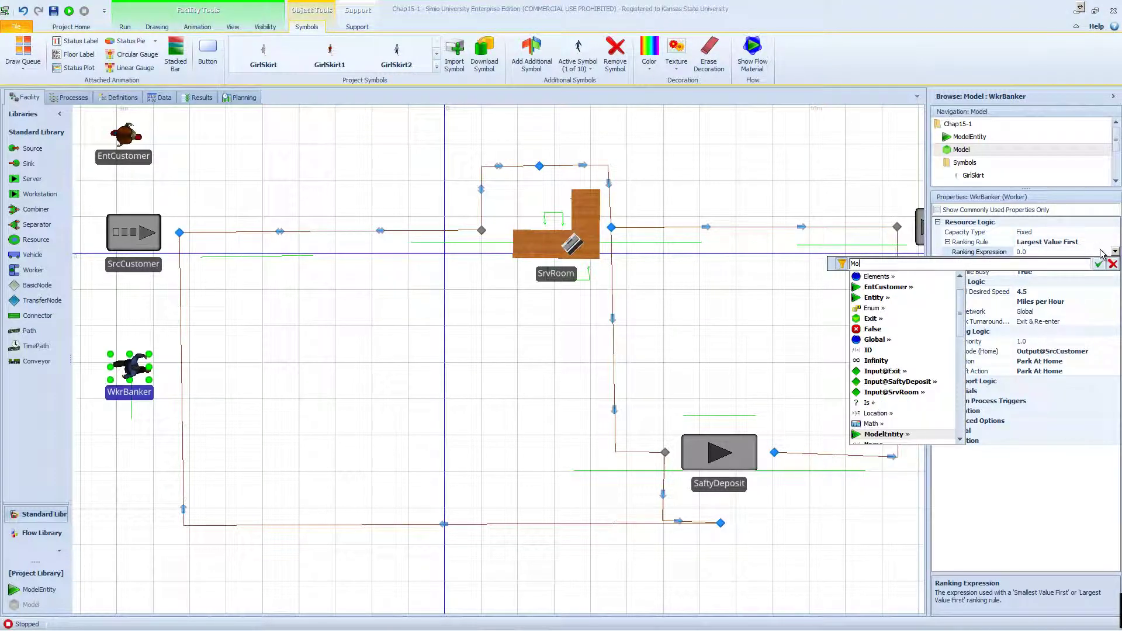
text(delEntity.P)
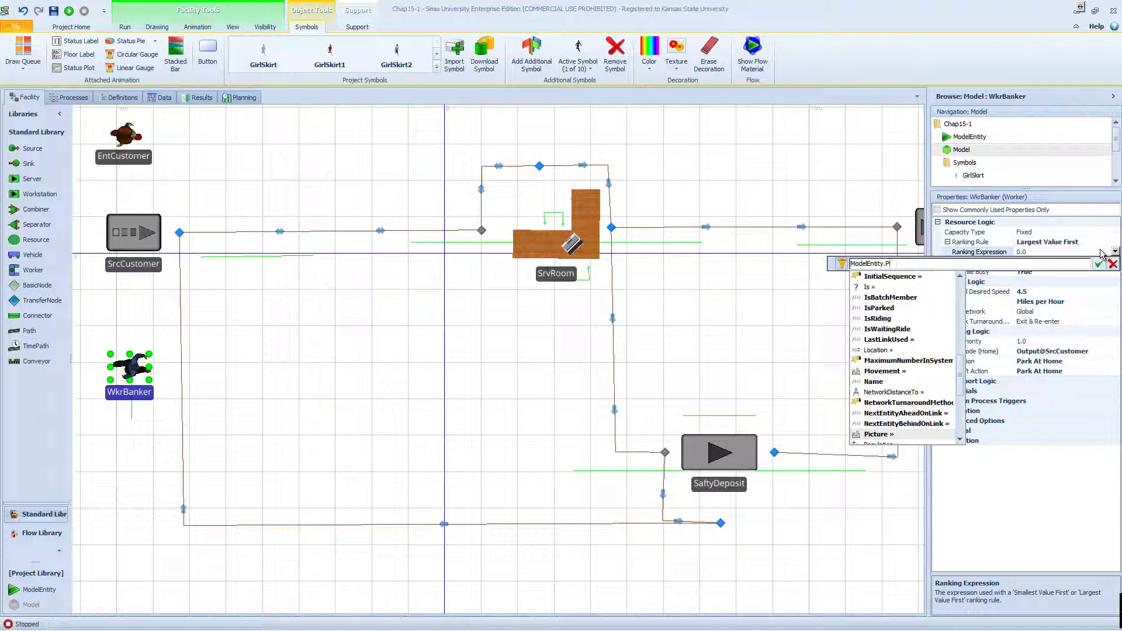
key(Down)
key(Down)
key(Down)
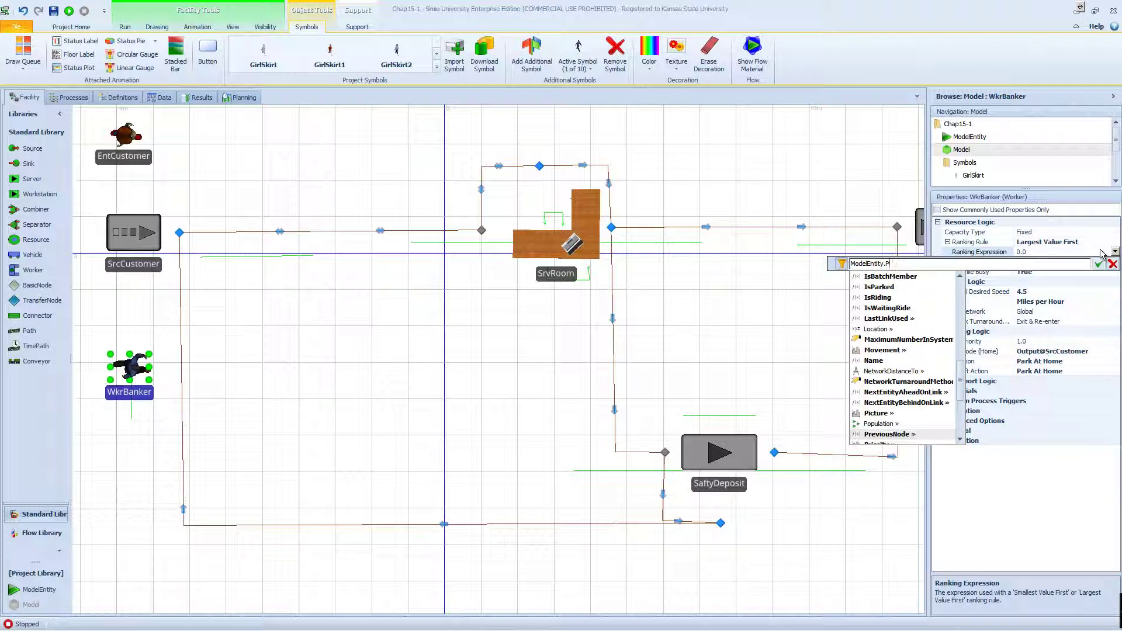
key(Return)
key(Return)
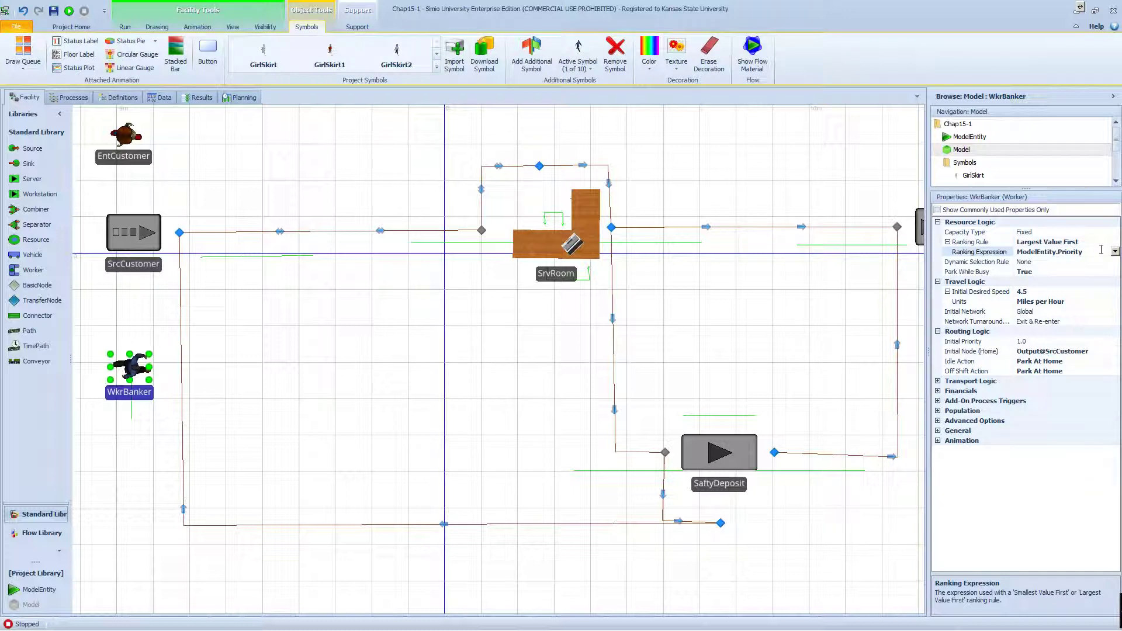
Expand WkrBanker's transport logic properties and return its ranking rule to First In First Out.
click(1039, 263)
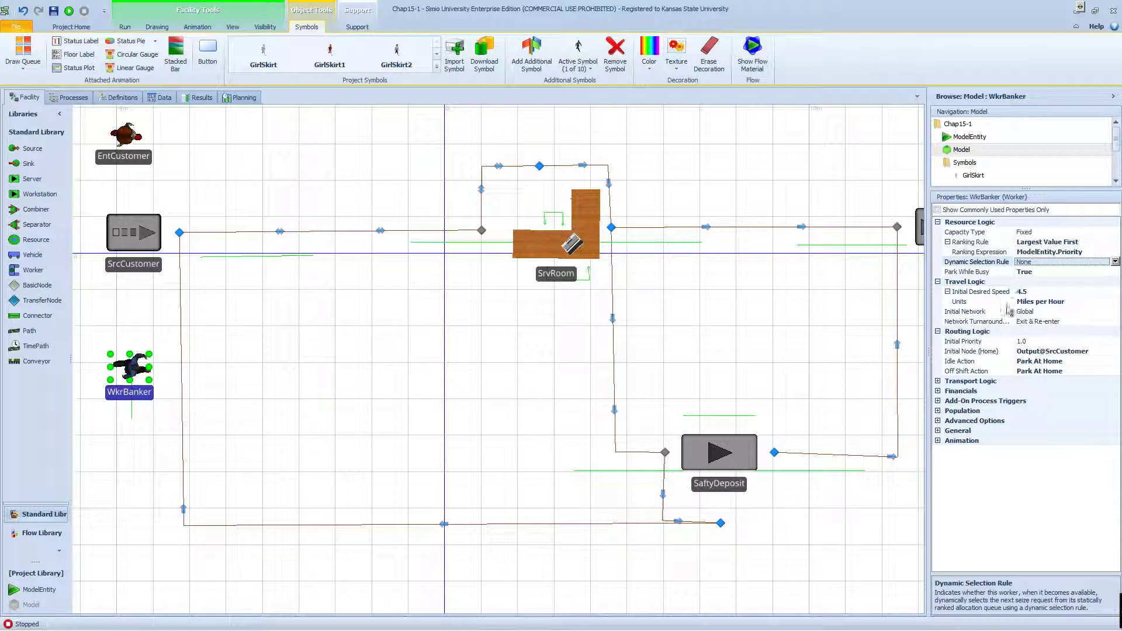
click(938, 381)
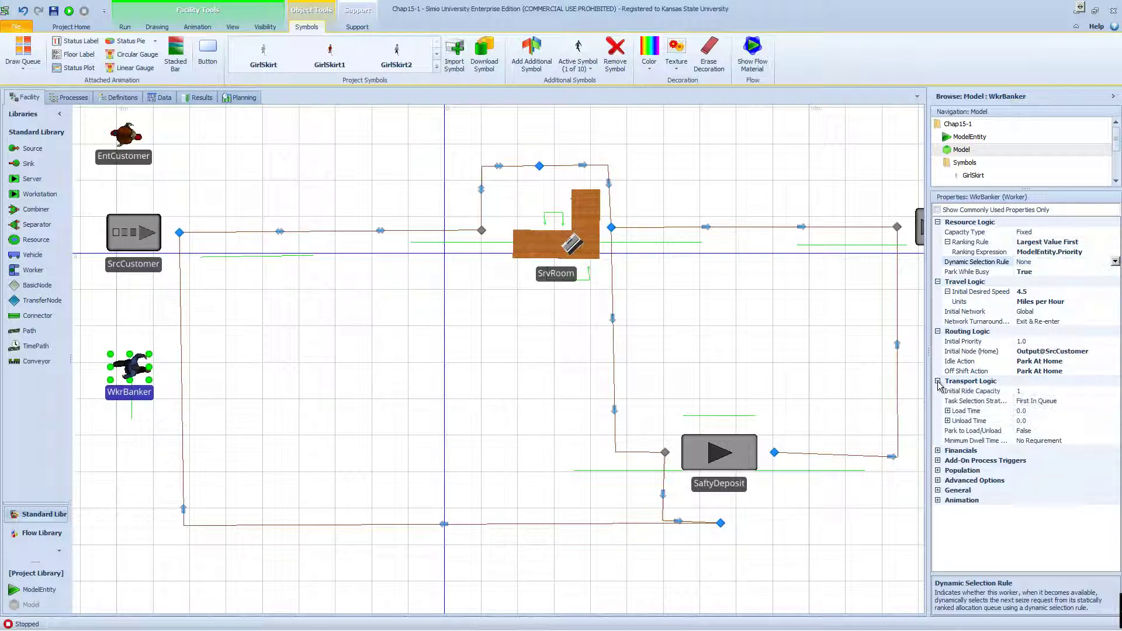
click(1033, 402)
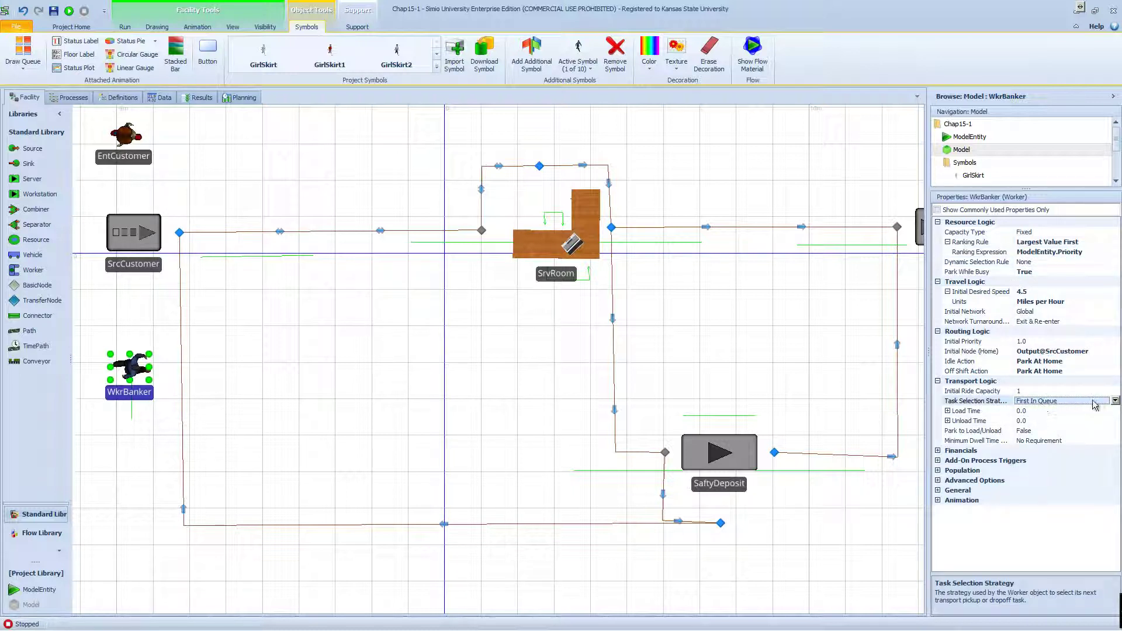
click(1090, 242)
click(1115, 241)
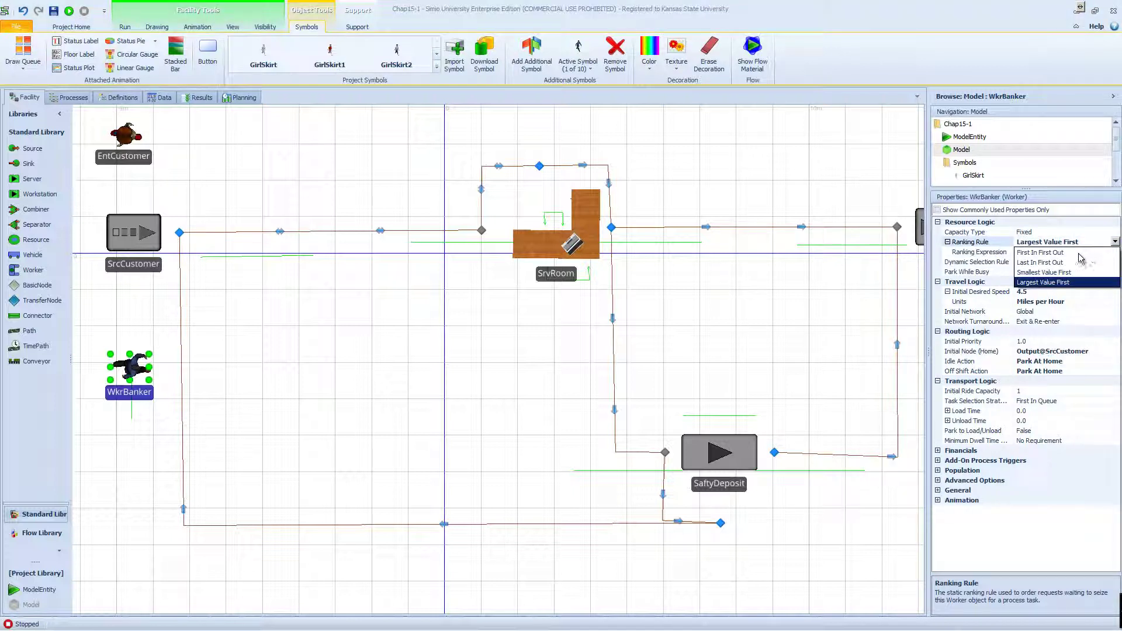
click(1075, 253)
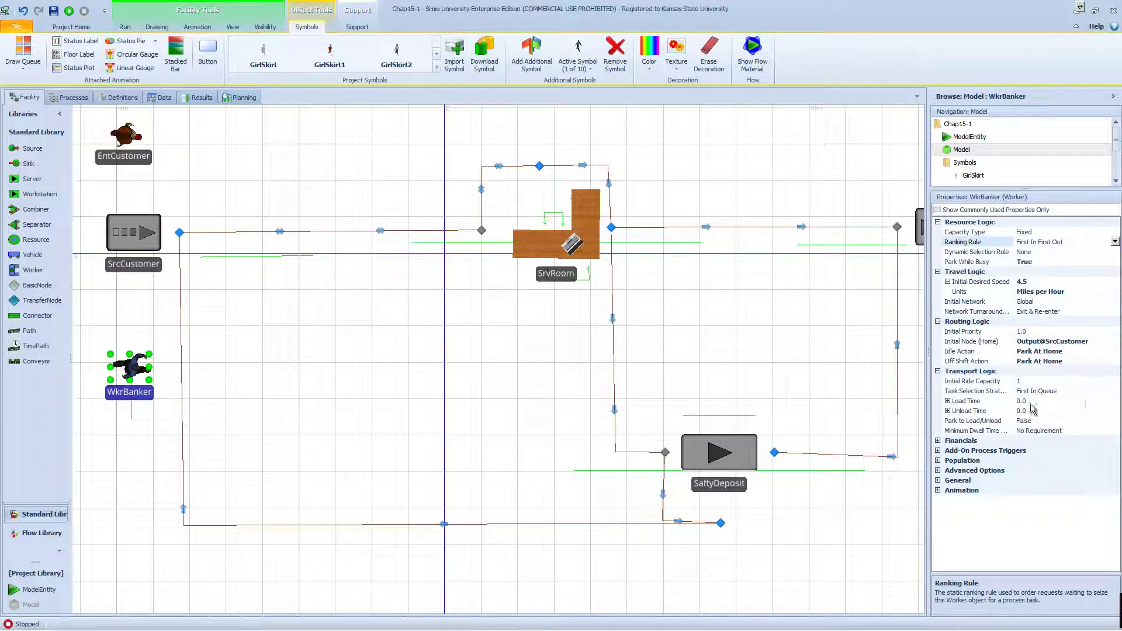
Set WkrBanker's task selection strategy to Largest Priority.
click(1076, 392)
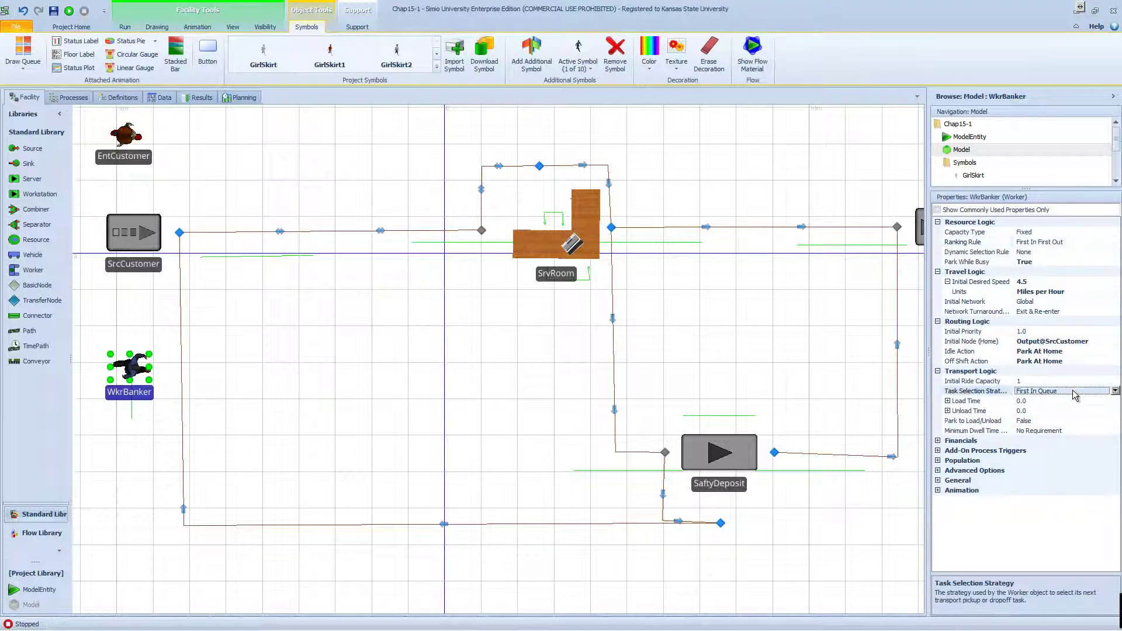
click(1115, 392)
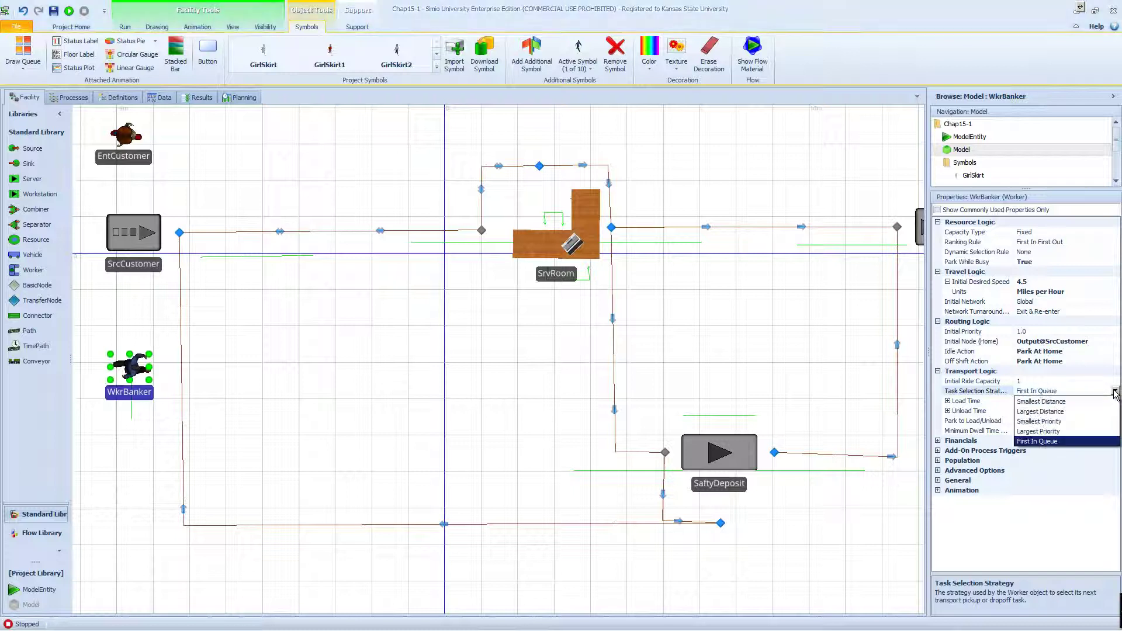
click(1052, 432)
click(1045, 401)
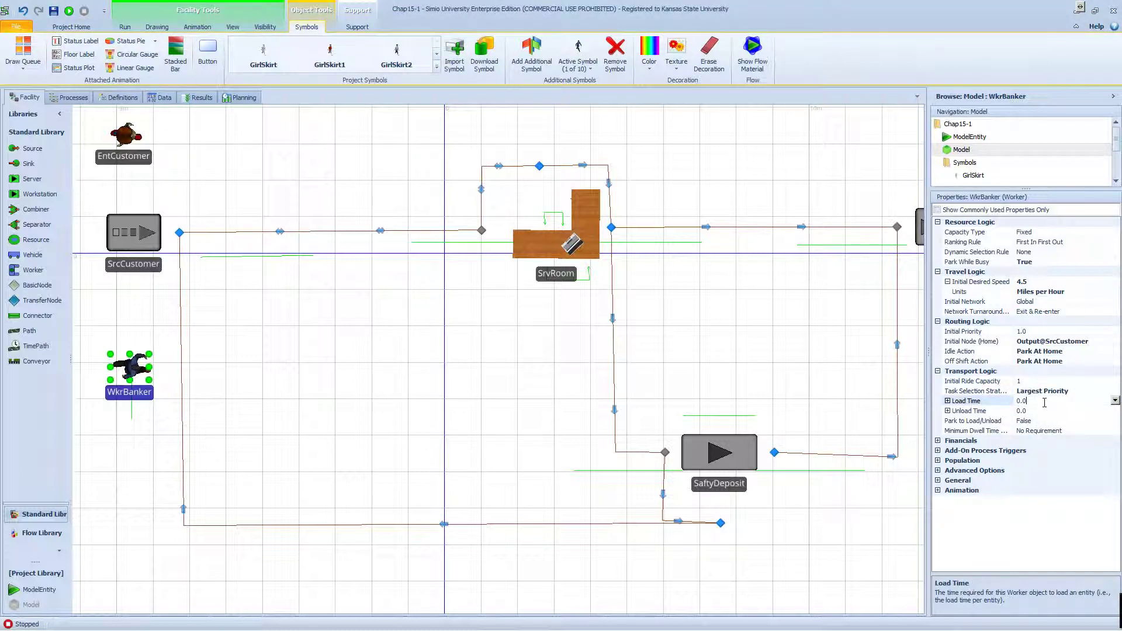
click(1082, 393)
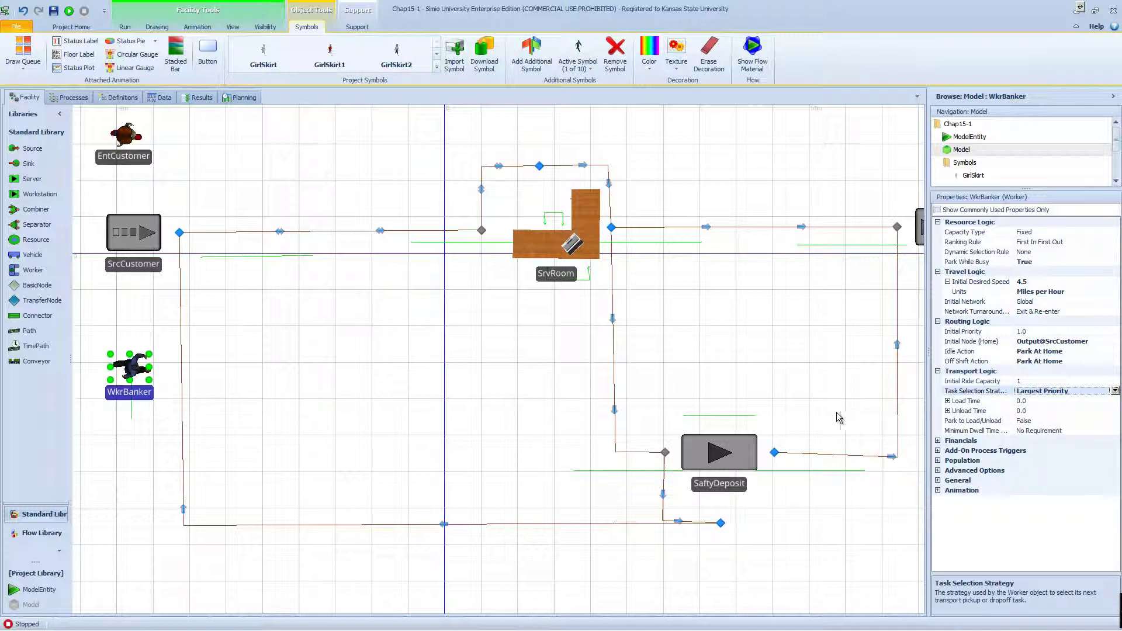
Run the simulation with the animation speed factor raised to 3.086, watch the banker between SrvRoom and SaftyDeposit, and stop the run.
click(566, 278)
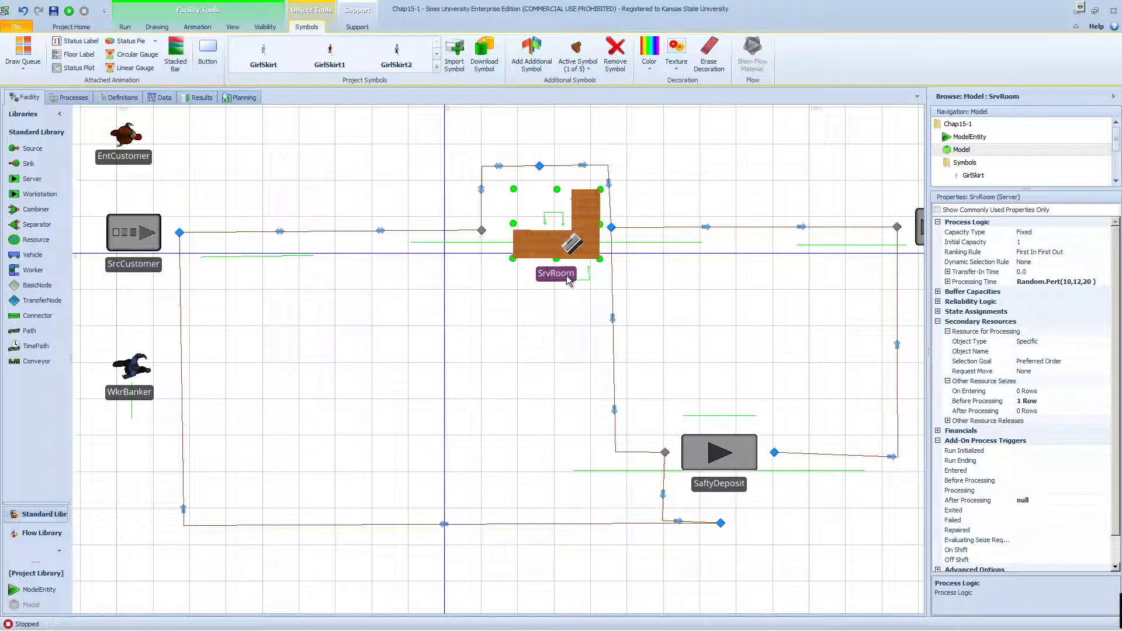
click(69, 12)
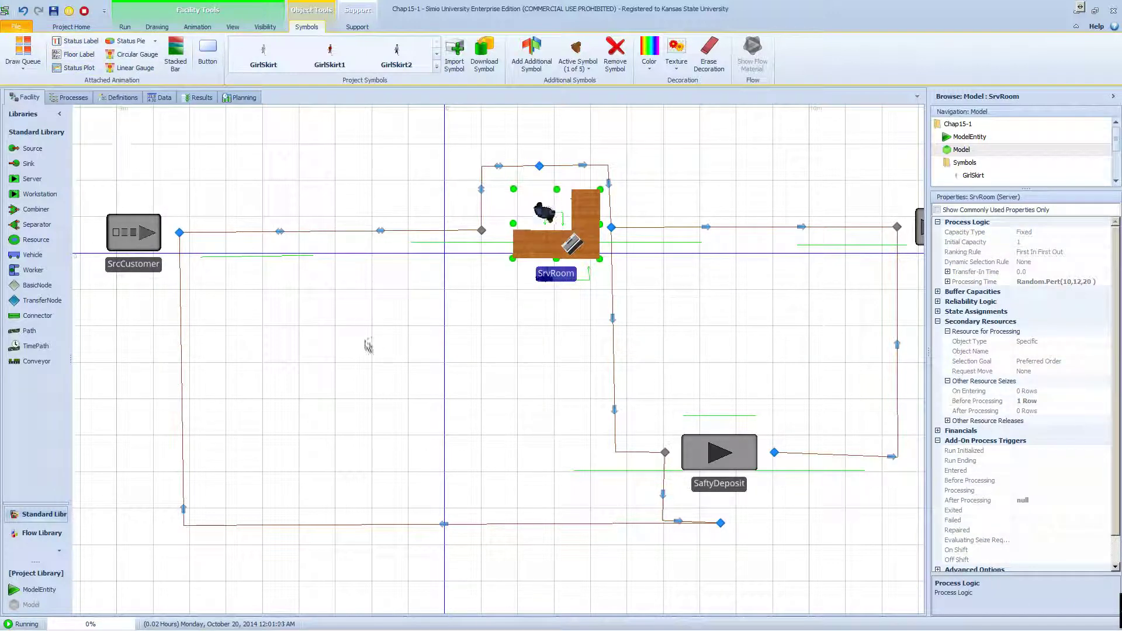
click(133, 28)
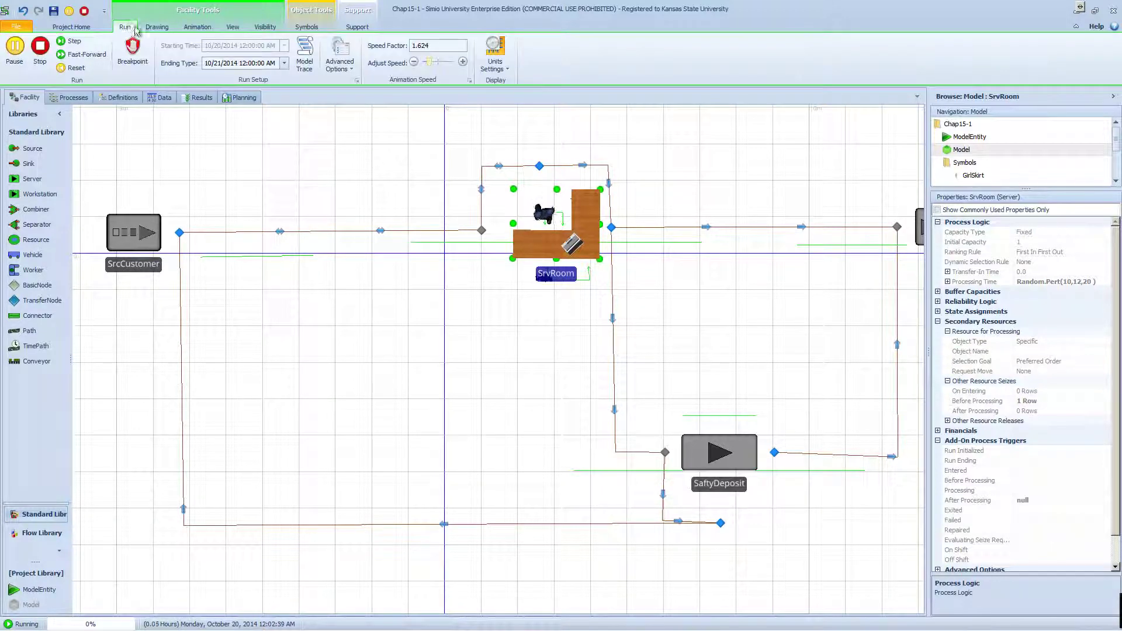
click(461, 64)
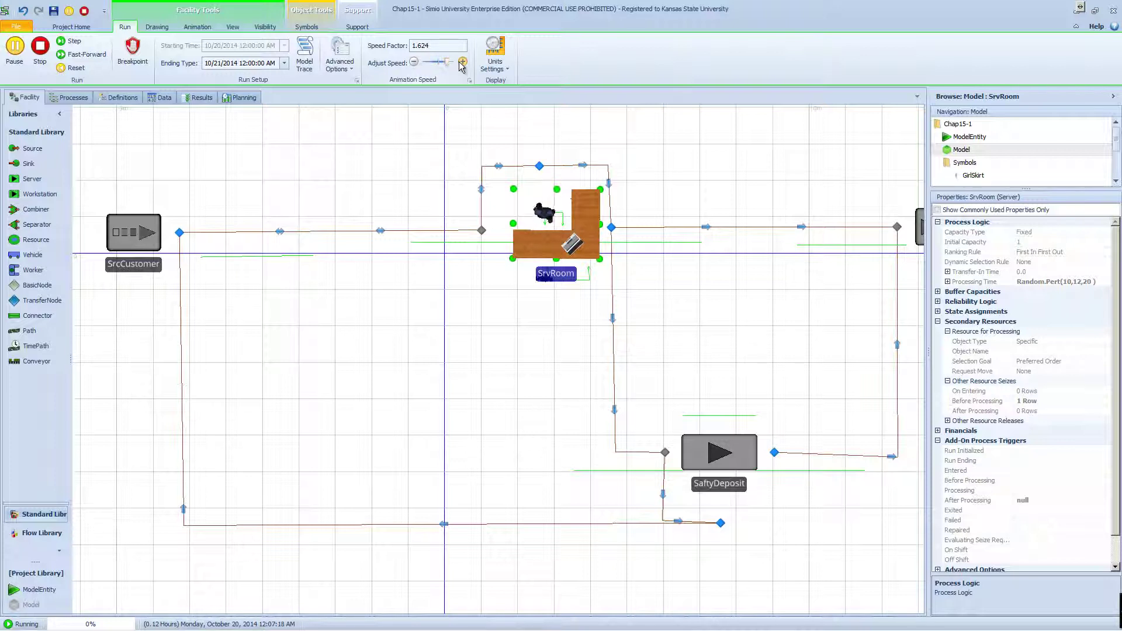
click(461, 63)
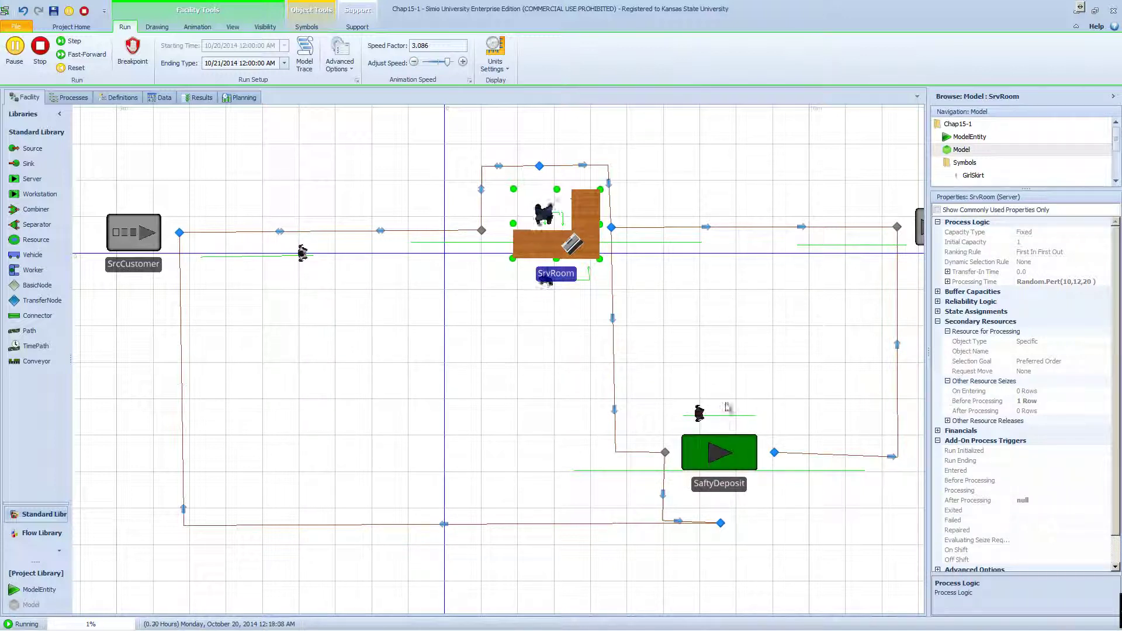
drag(731, 366, 580, 343)
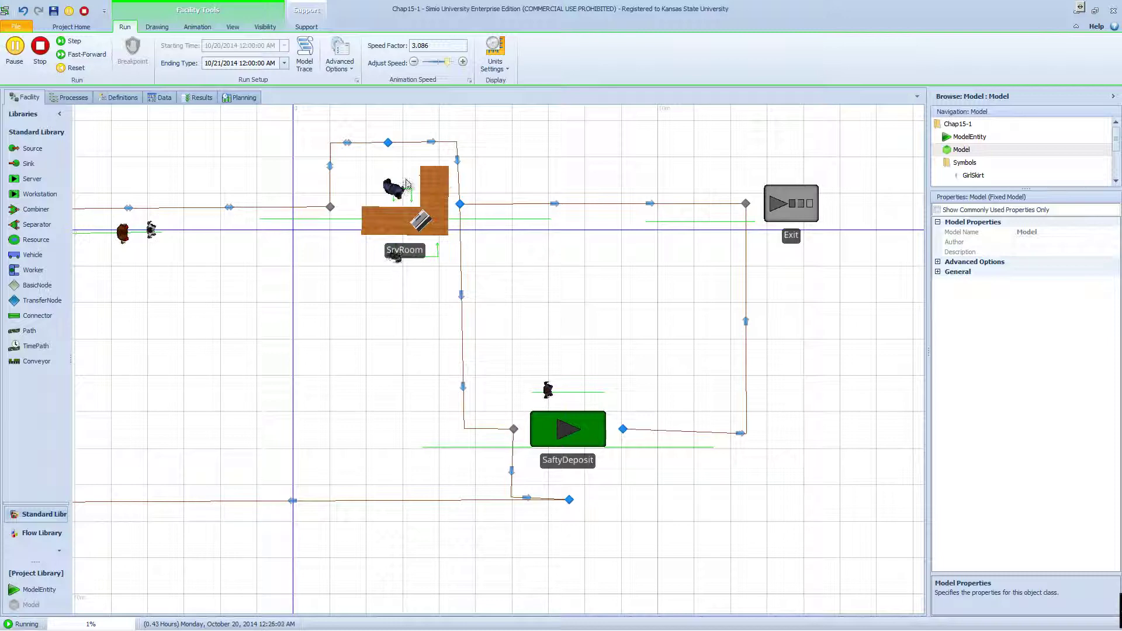
click(561, 375)
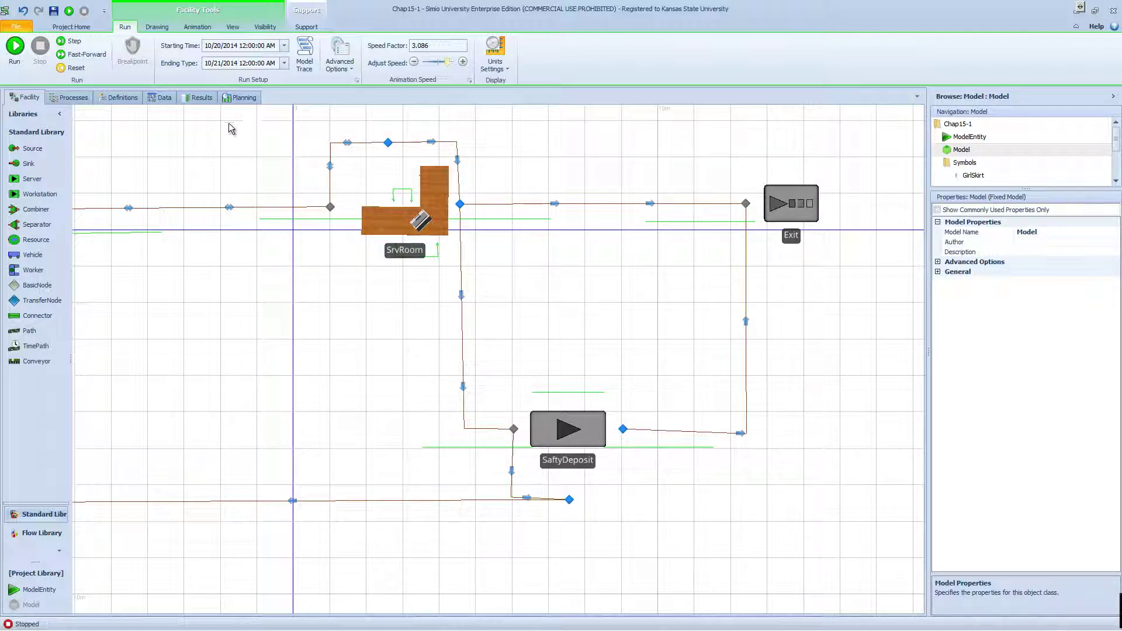
Create a Before Processing add-on process for SaftyDeposit and insert a Seize step in it.
click(560, 430)
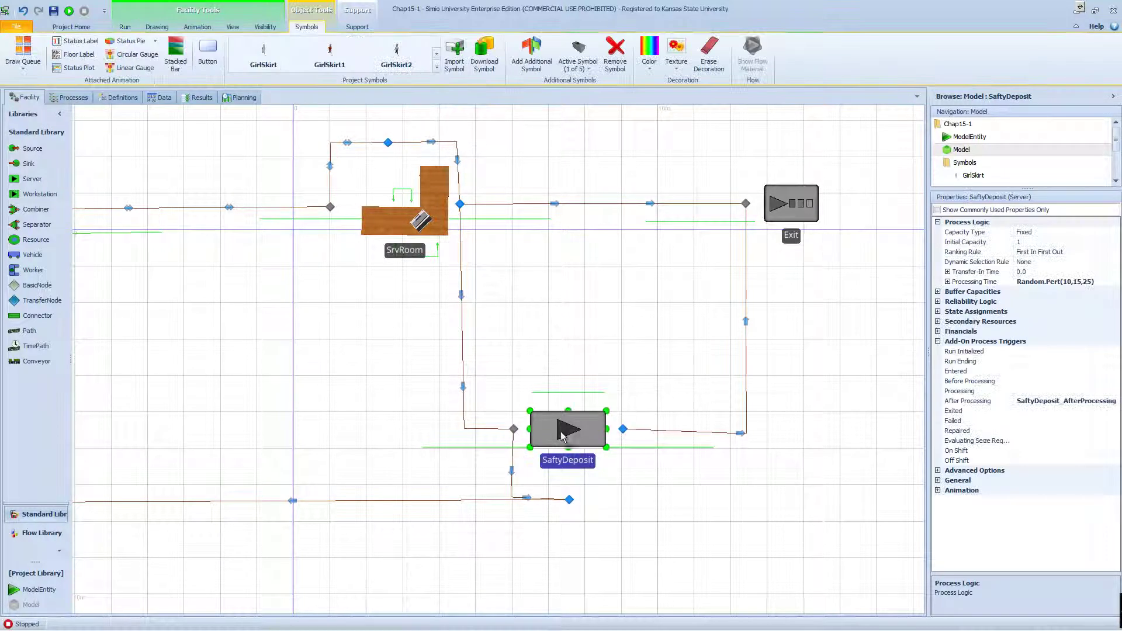
click(1036, 385)
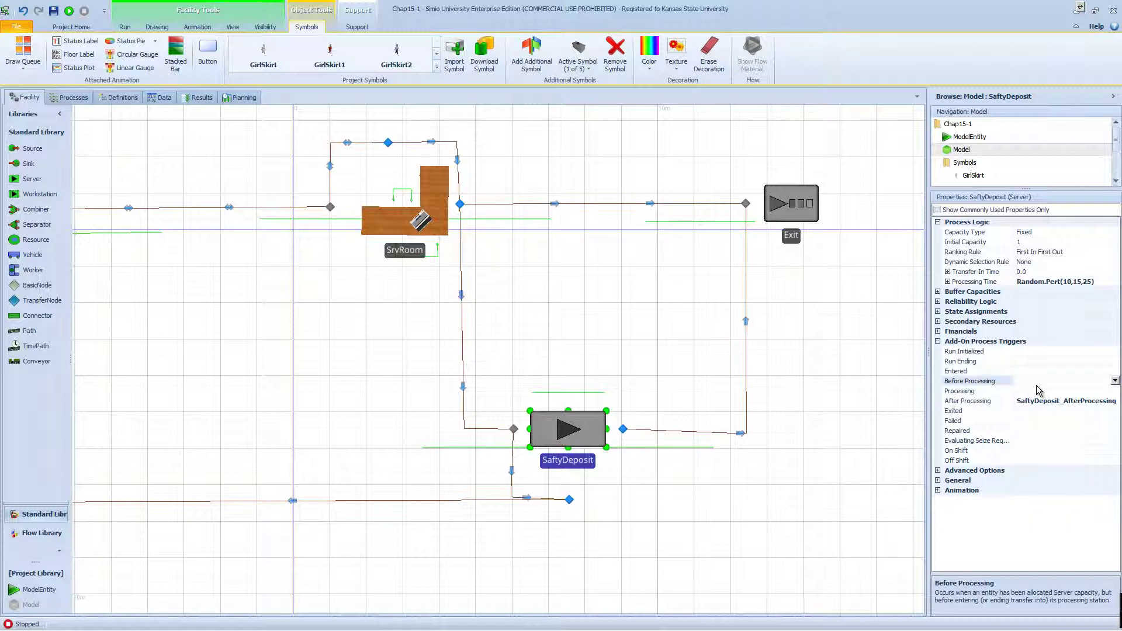
double_click(989, 385)
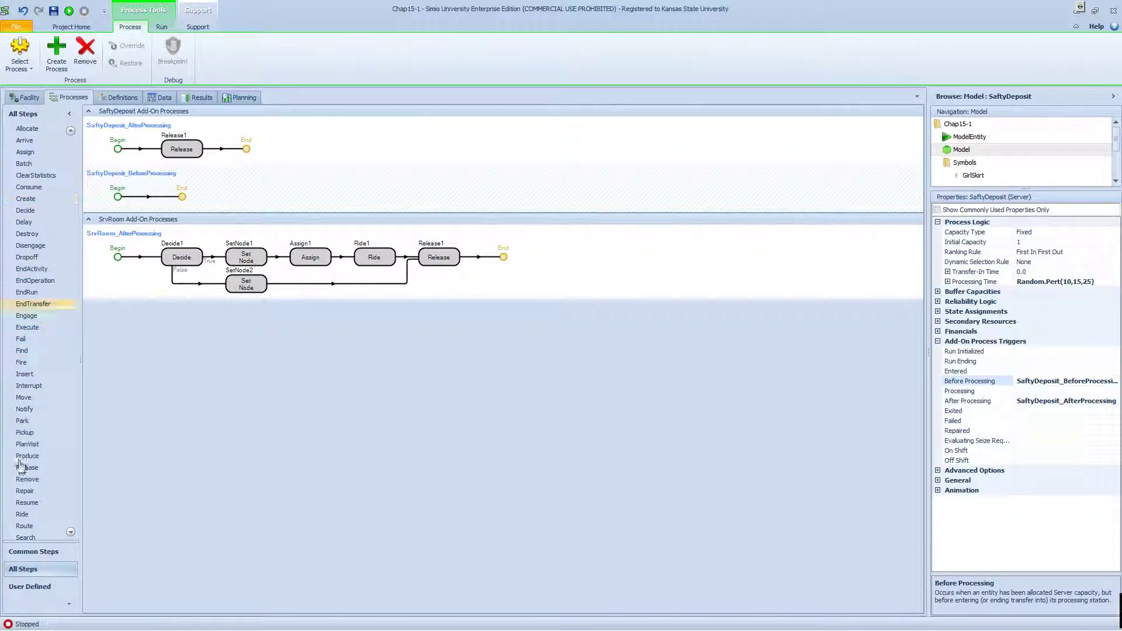
drag(69, 270, 150, 197)
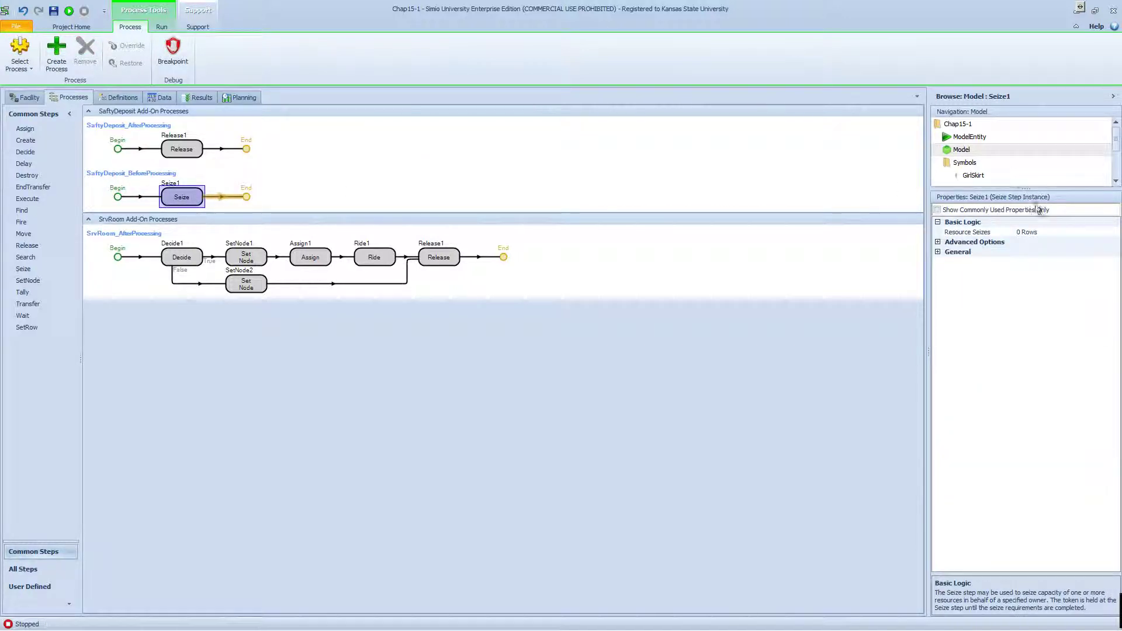
Add a resource seize to the SaftyDeposit_BeforeProcessing Seize step with WkrBanker as the specific object.
click(1049, 232)
click(1116, 234)
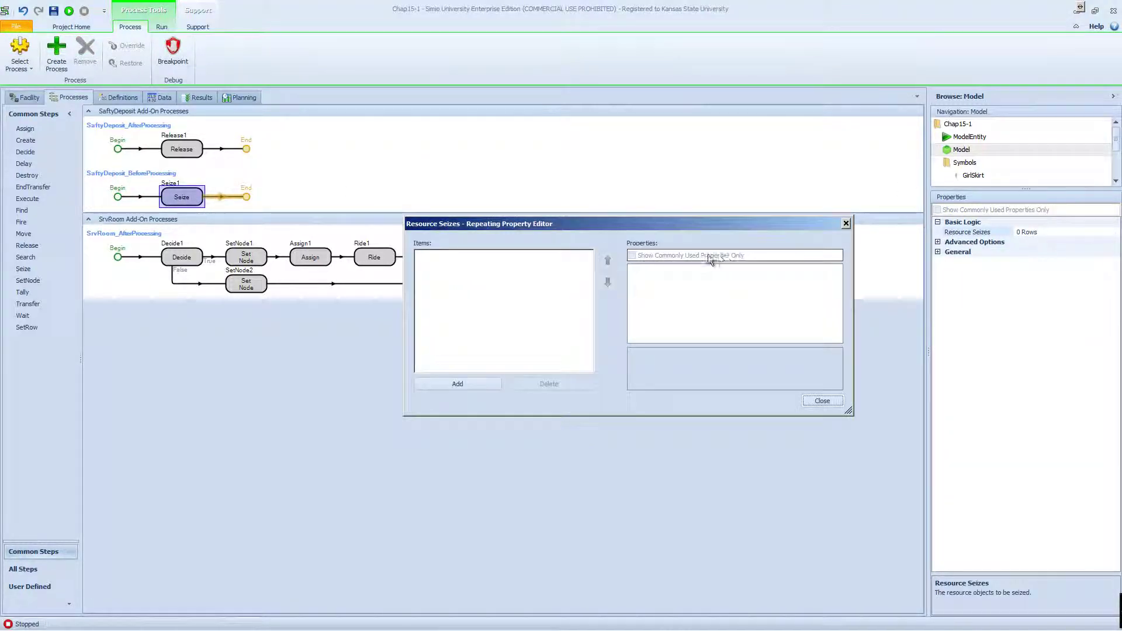
click(491, 383)
click(789, 289)
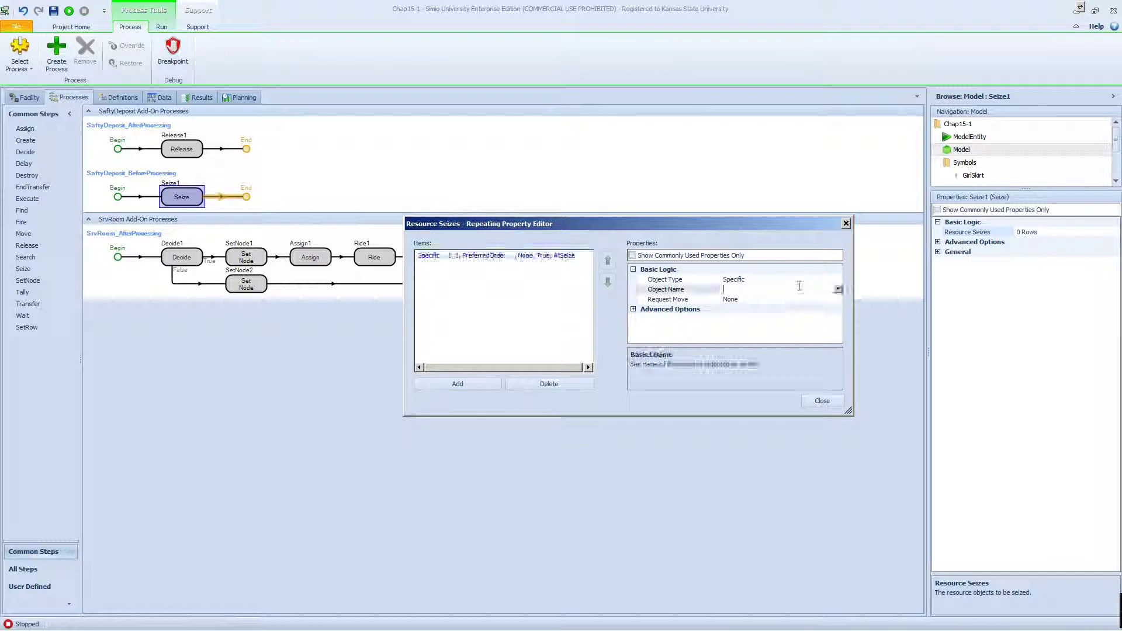
click(837, 289)
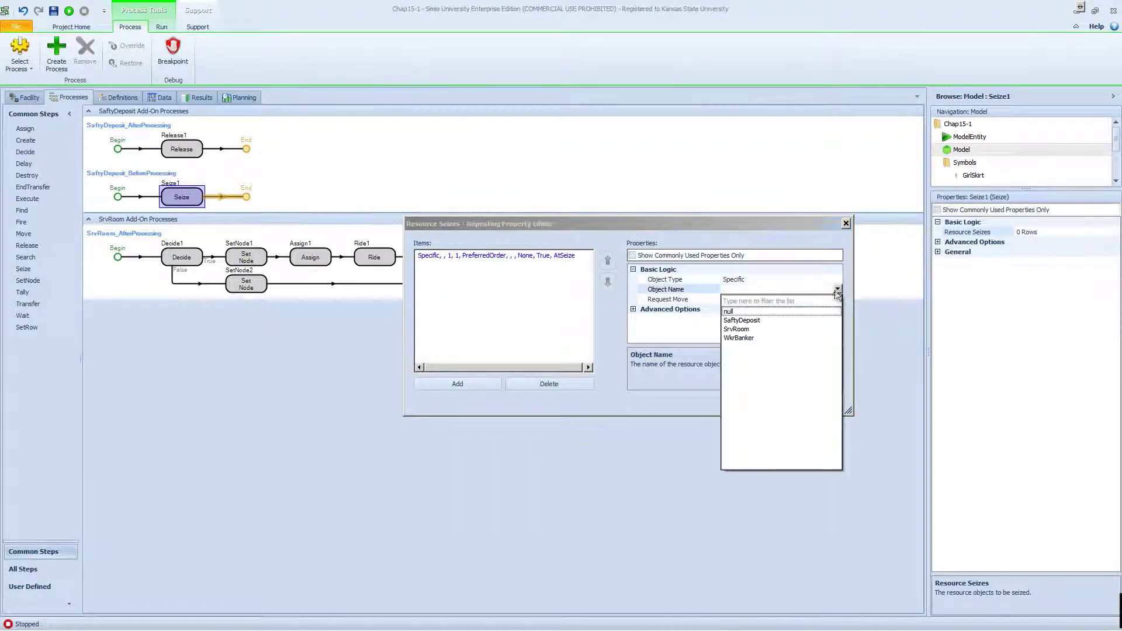
click(740, 338)
Have the seized WkrBanker move to a node by setting Request Move to ToNode with destination TSaftyBox.
click(757, 300)
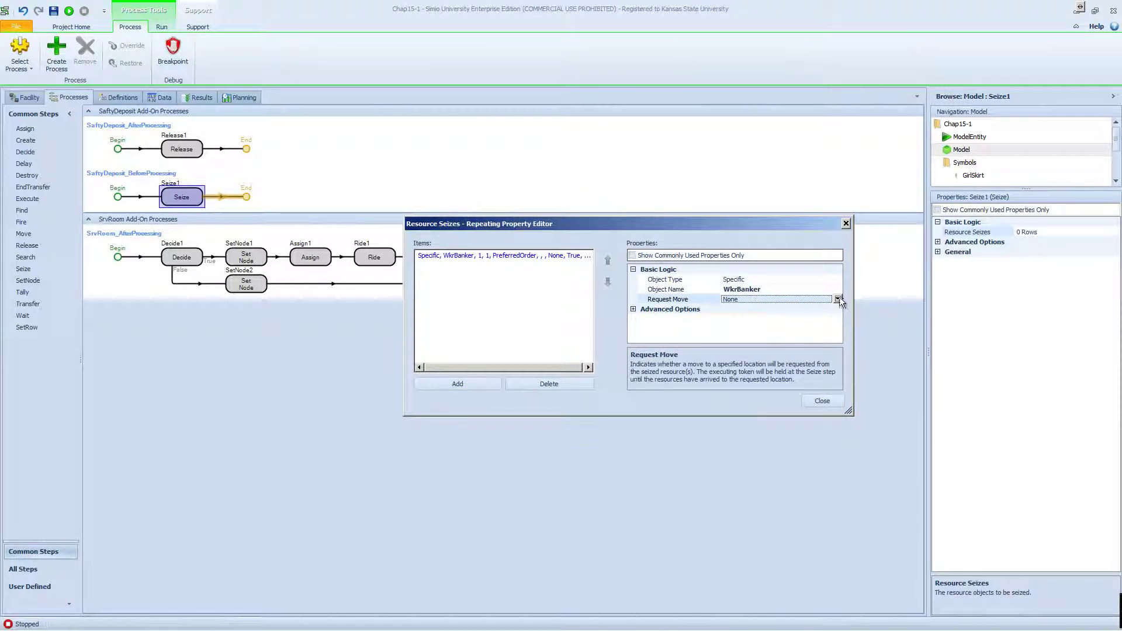
click(837, 299)
click(782, 320)
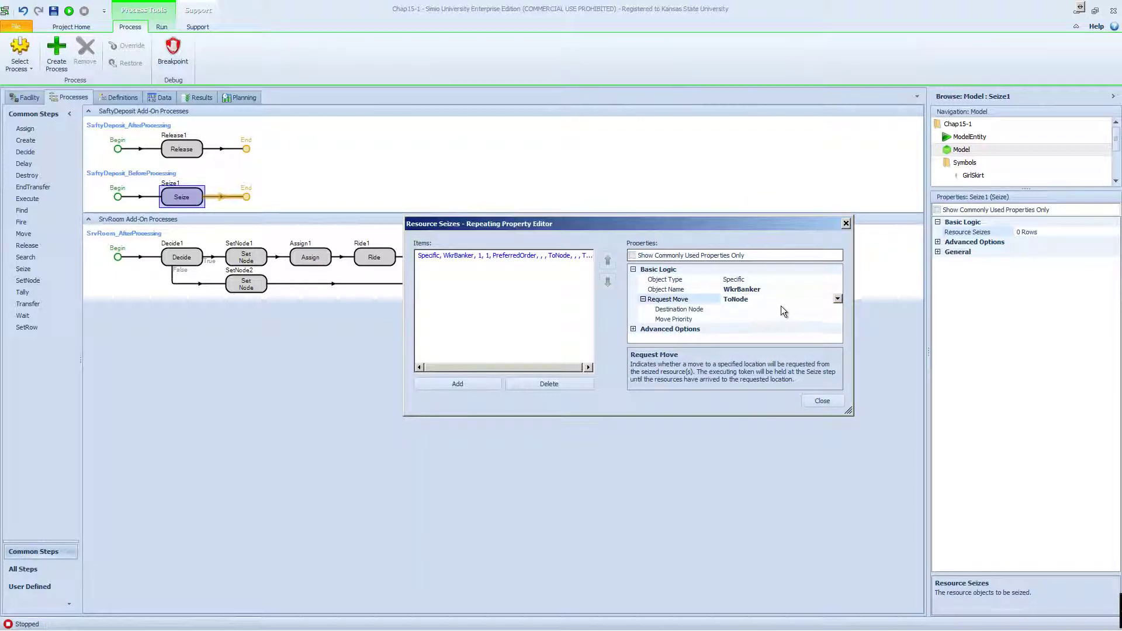
click(781, 309)
click(836, 308)
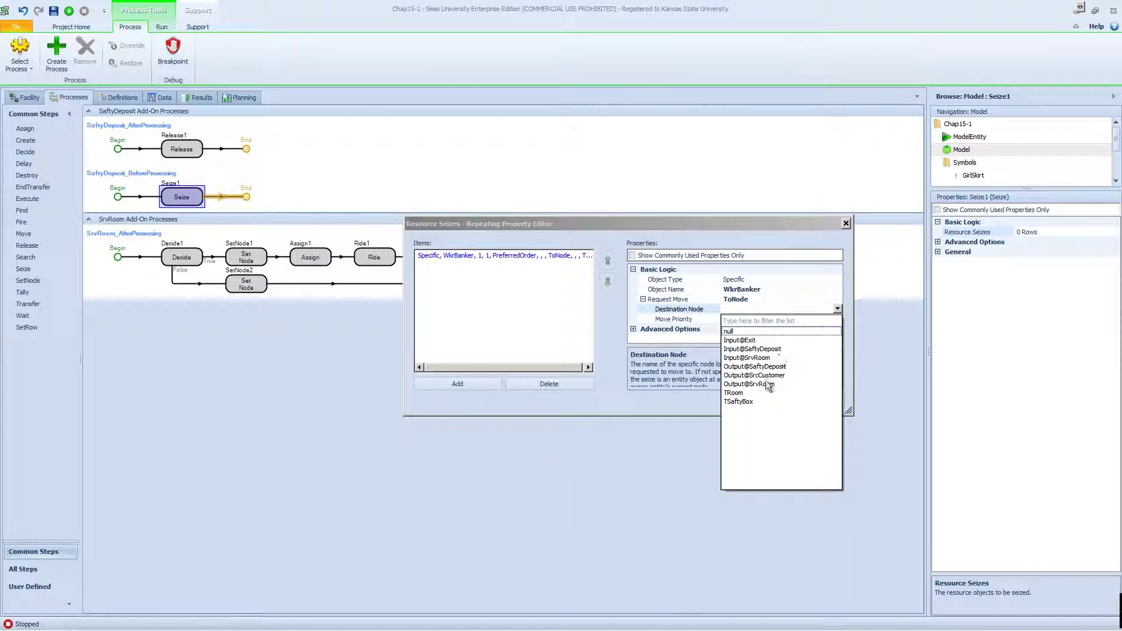
click(739, 402)
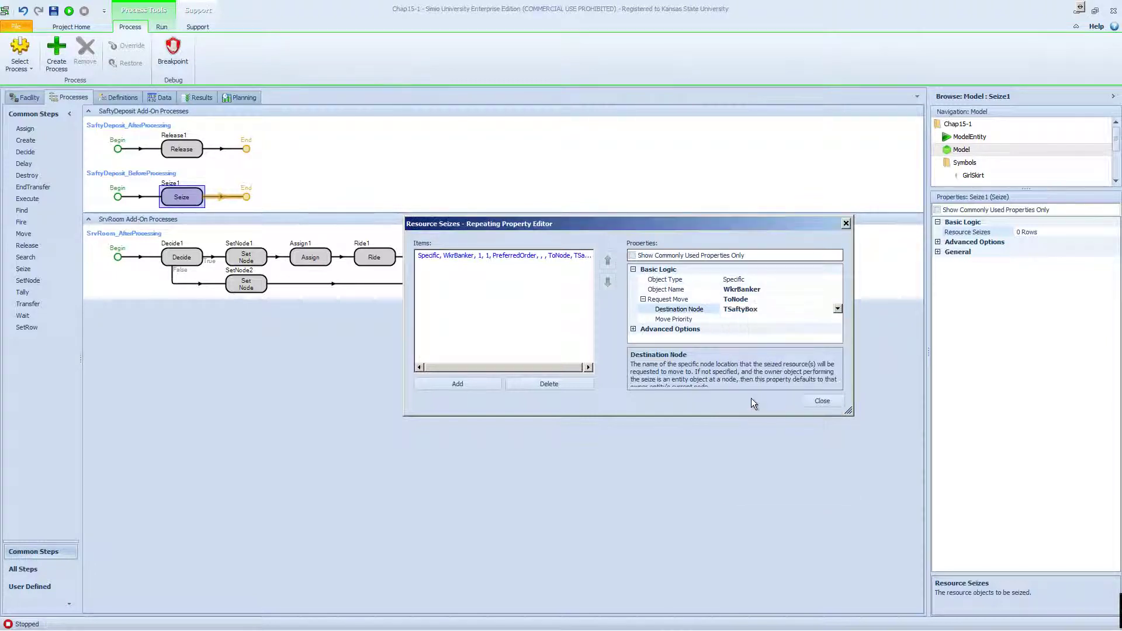
click(824, 400)
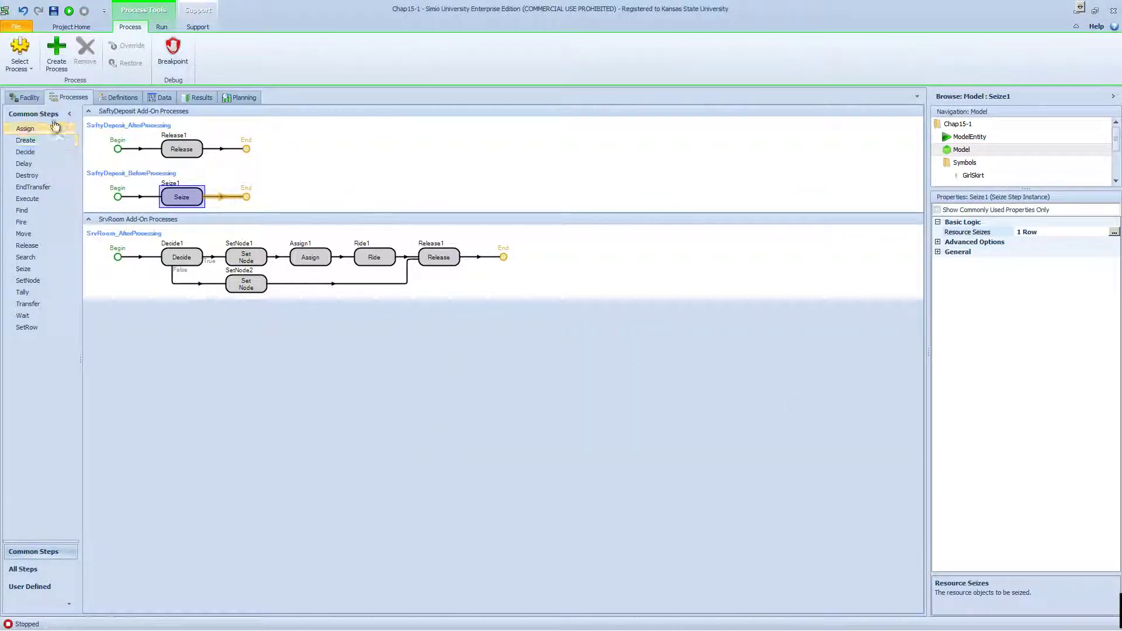
Run the simulation in the facility view with the speed factor raised to 10.086, fast-forward a fresh run, and dismiss the error.
click(25, 97)
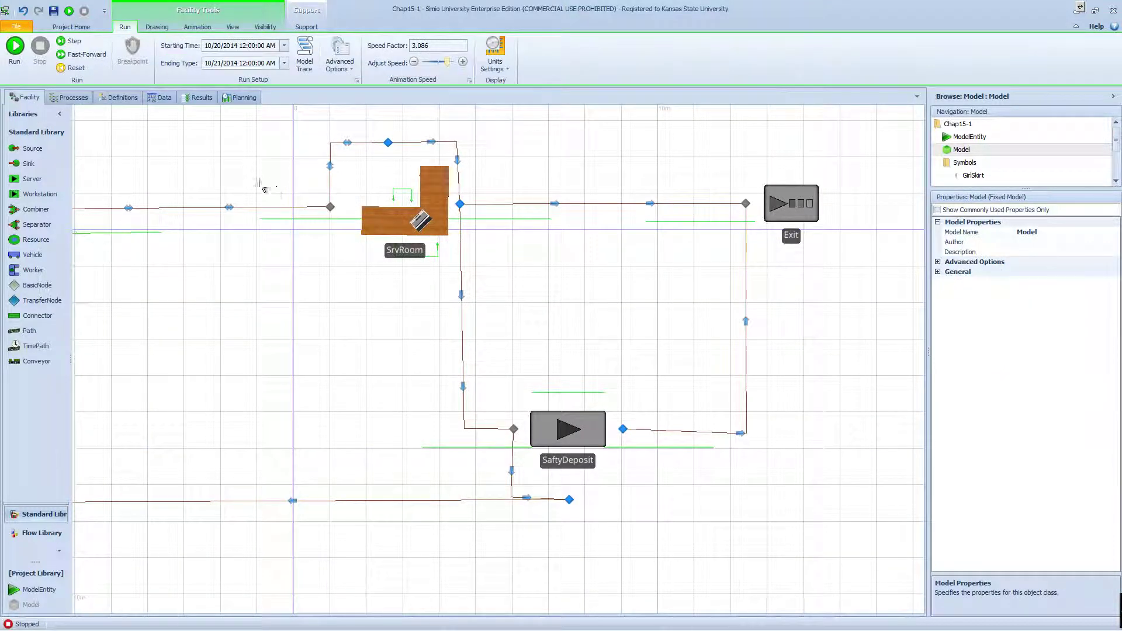
click(14, 46)
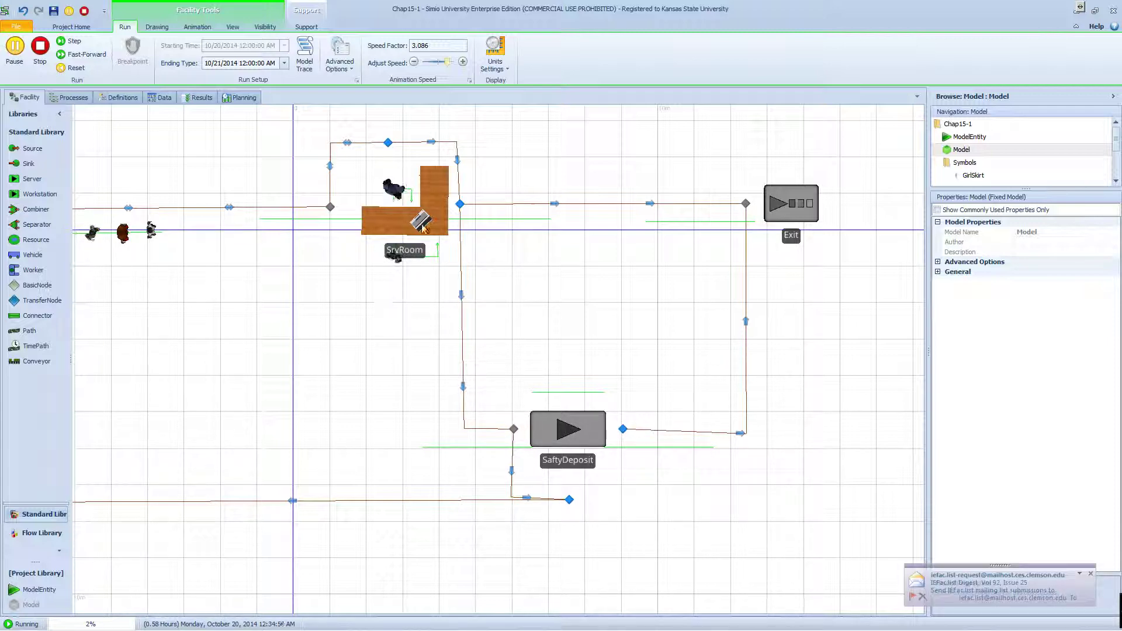
scroll(308, 345, down, 3)
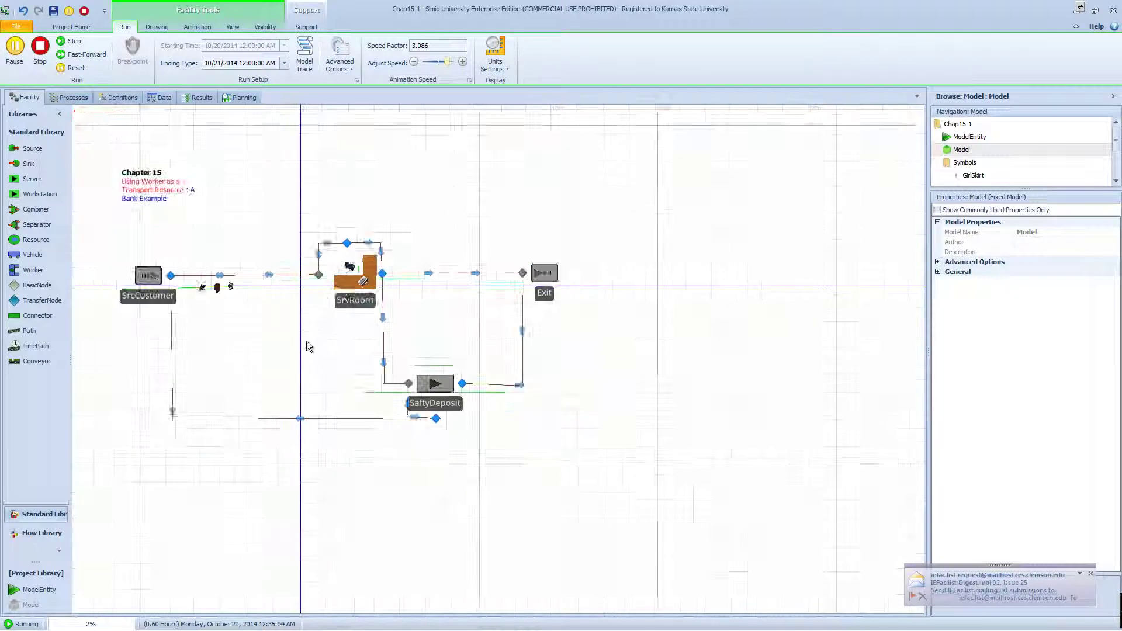
scroll(305, 346, up, 2)
drag(307, 348, 414, 393)
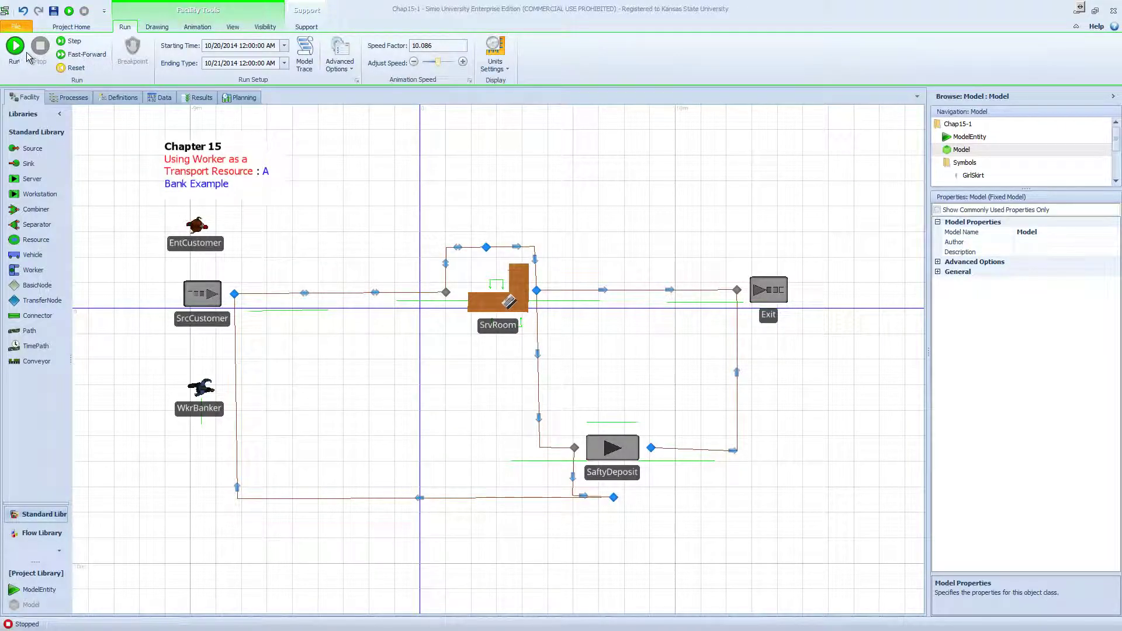
click(64, 54)
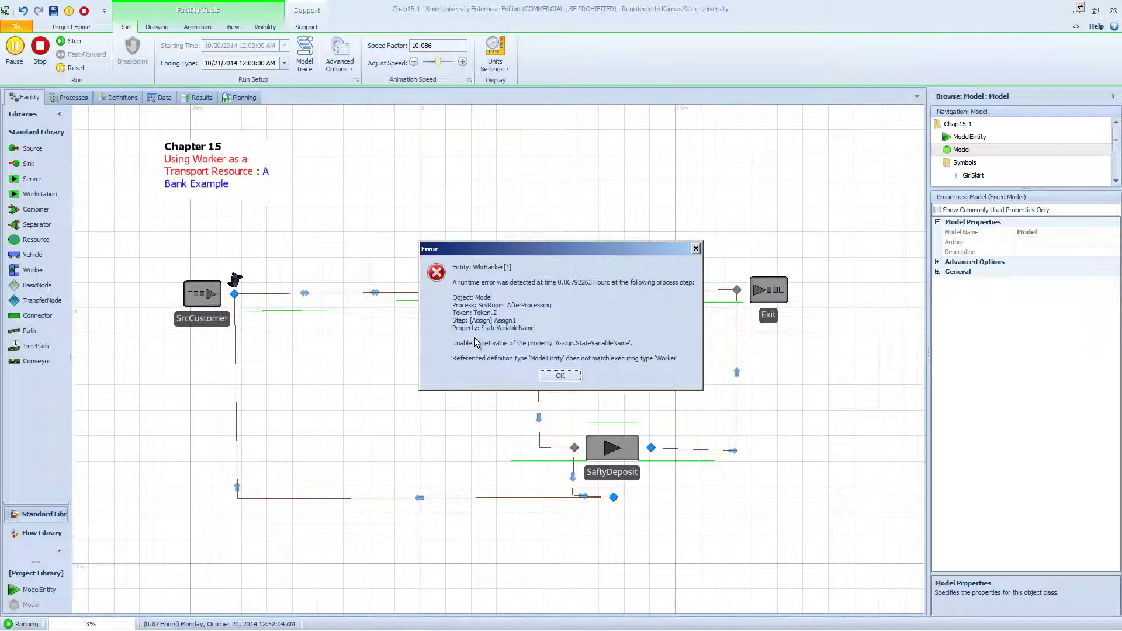
click(564, 378)
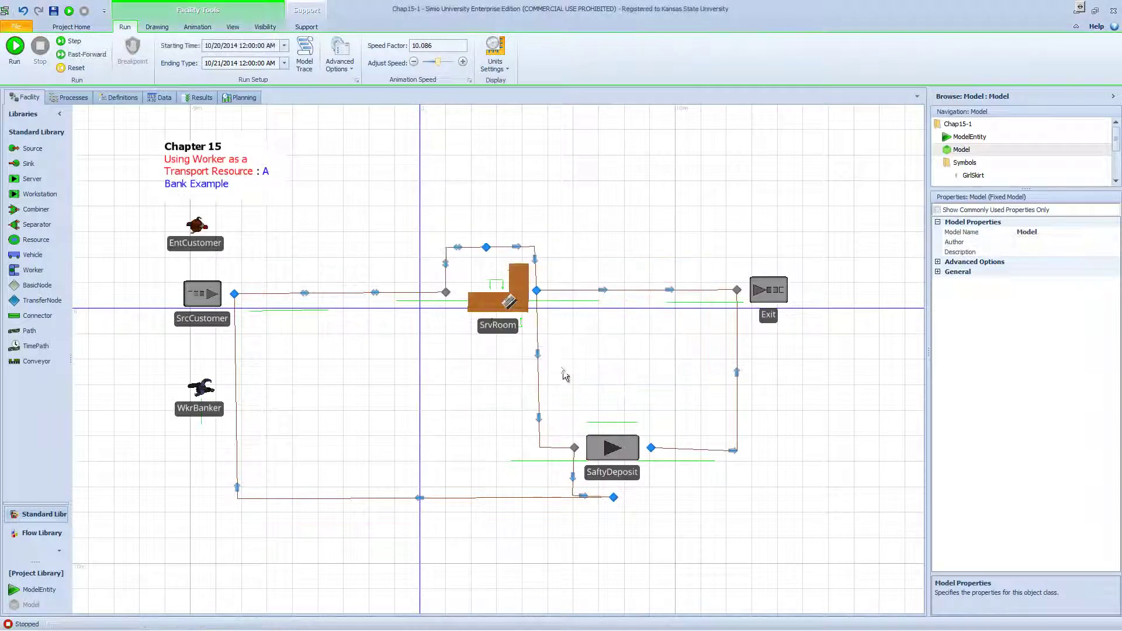
Inspect the SrvRoom_AfterProcessing process and the add-on process triggers of SrvRoom's output node.
click(74, 97)
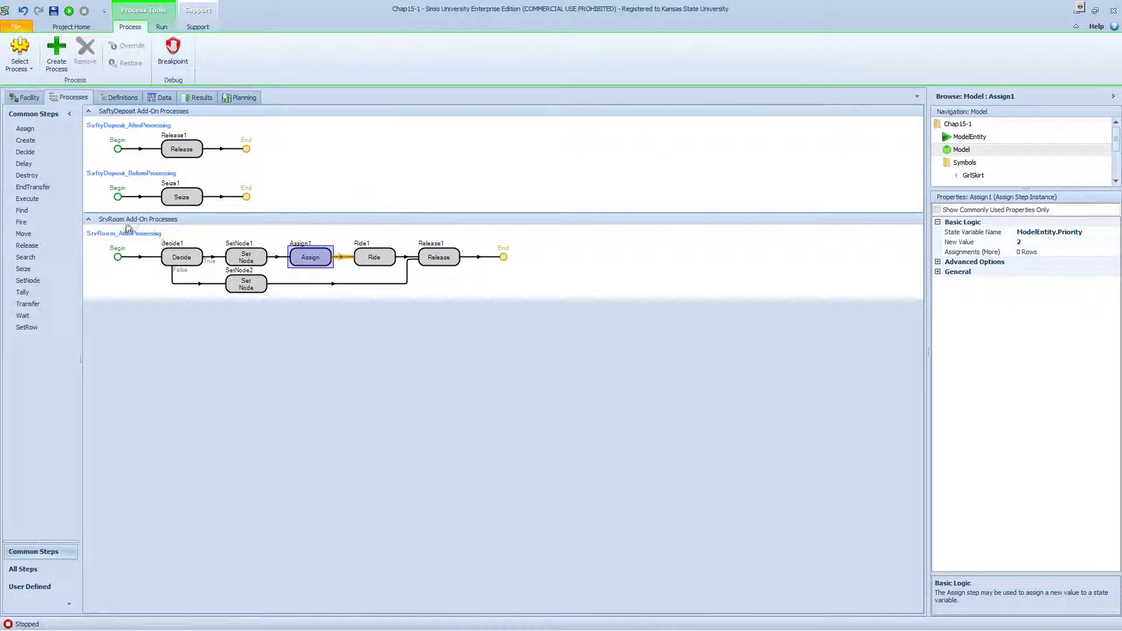
click(27, 98)
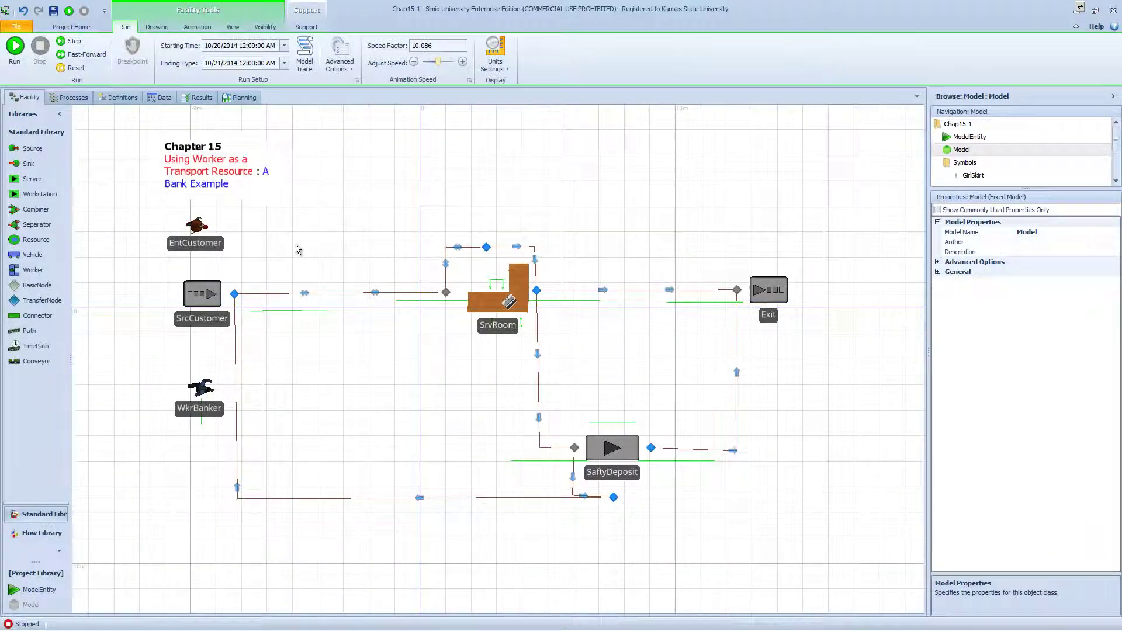
click(536, 291)
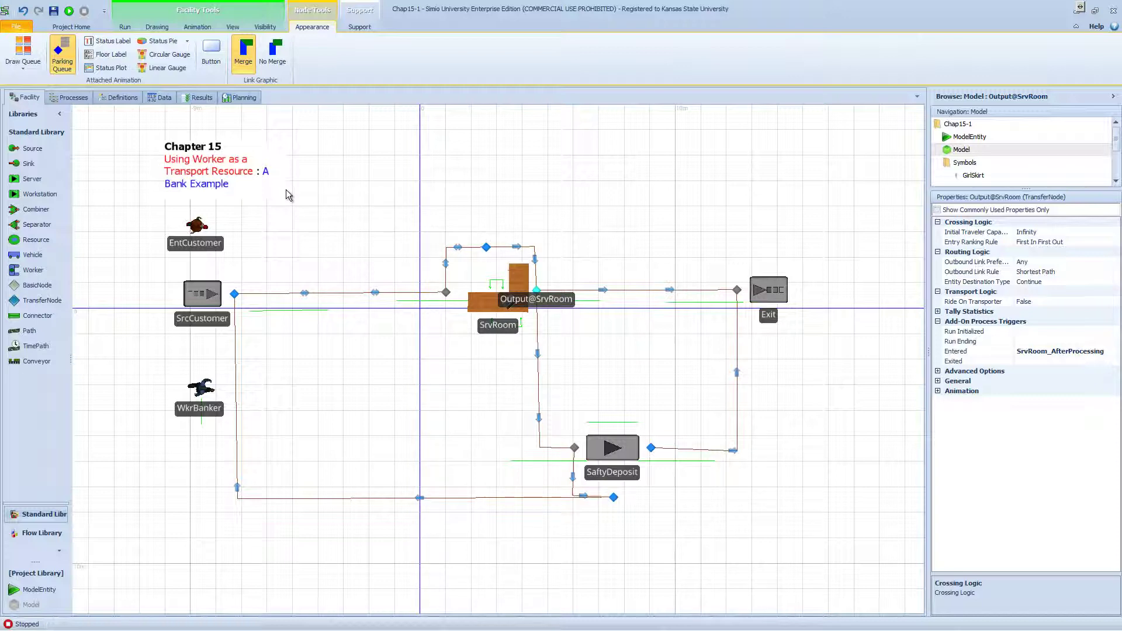
Insert a condition-based Decide step at the start of SrvRoom_AfterProcessing with the expression Is.ModelEntity.
click(82, 98)
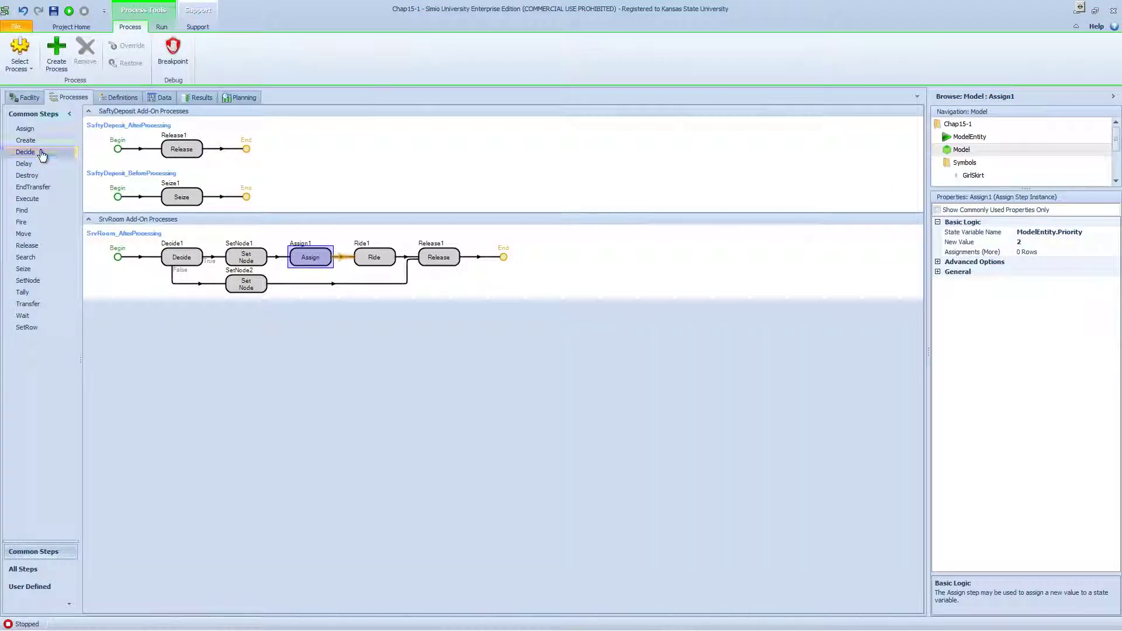
drag(40, 152, 175, 264)
click(1083, 242)
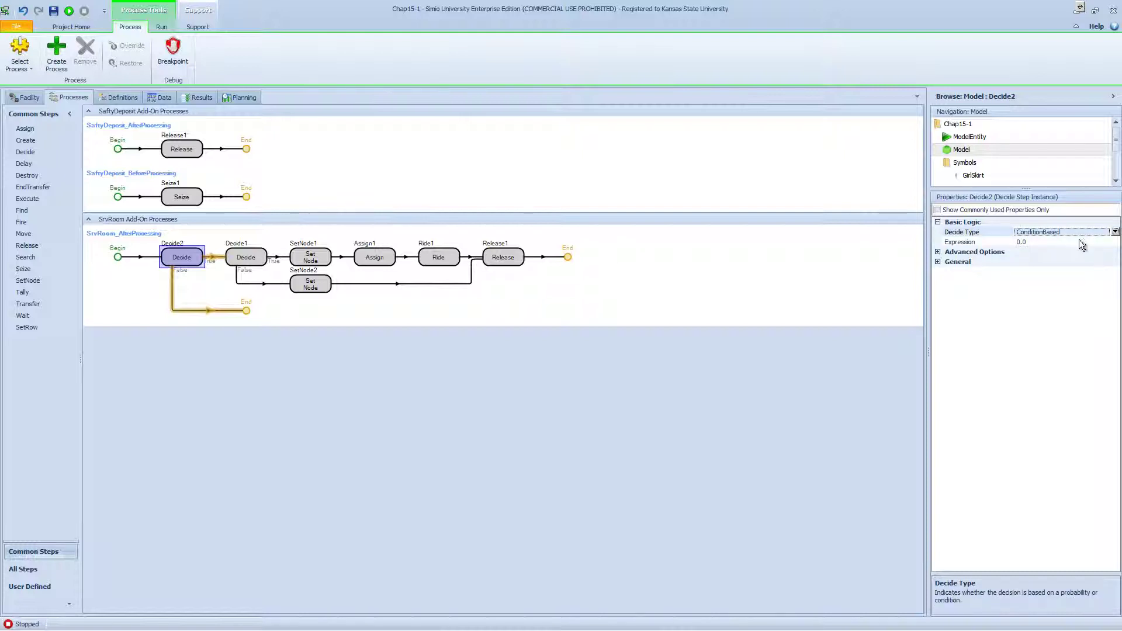
click(1114, 241)
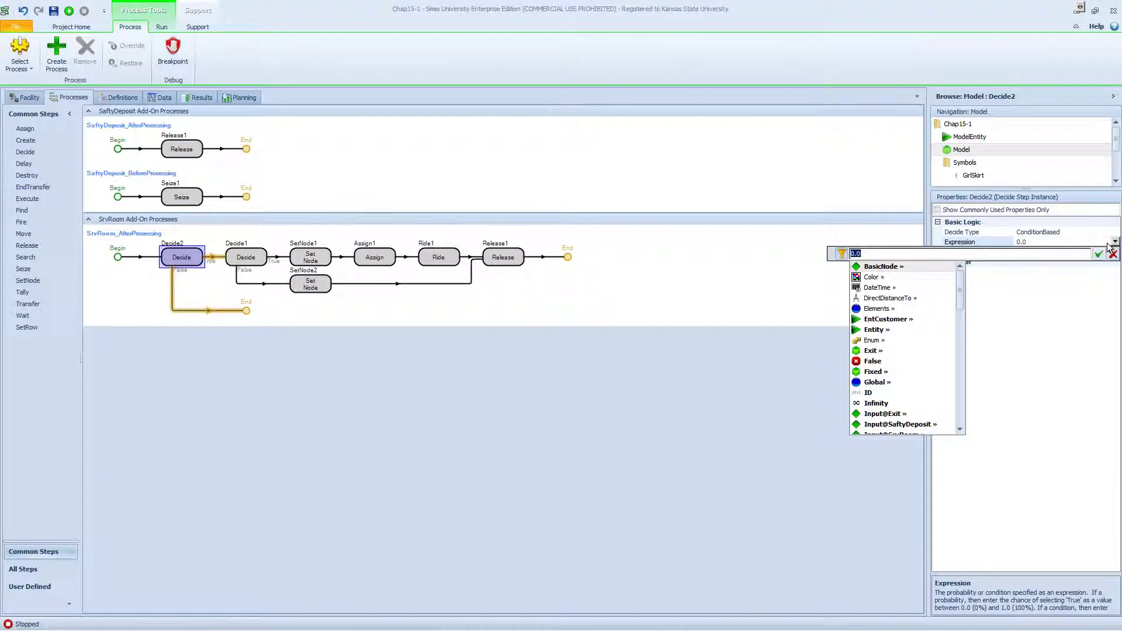
text(Is.Mo)
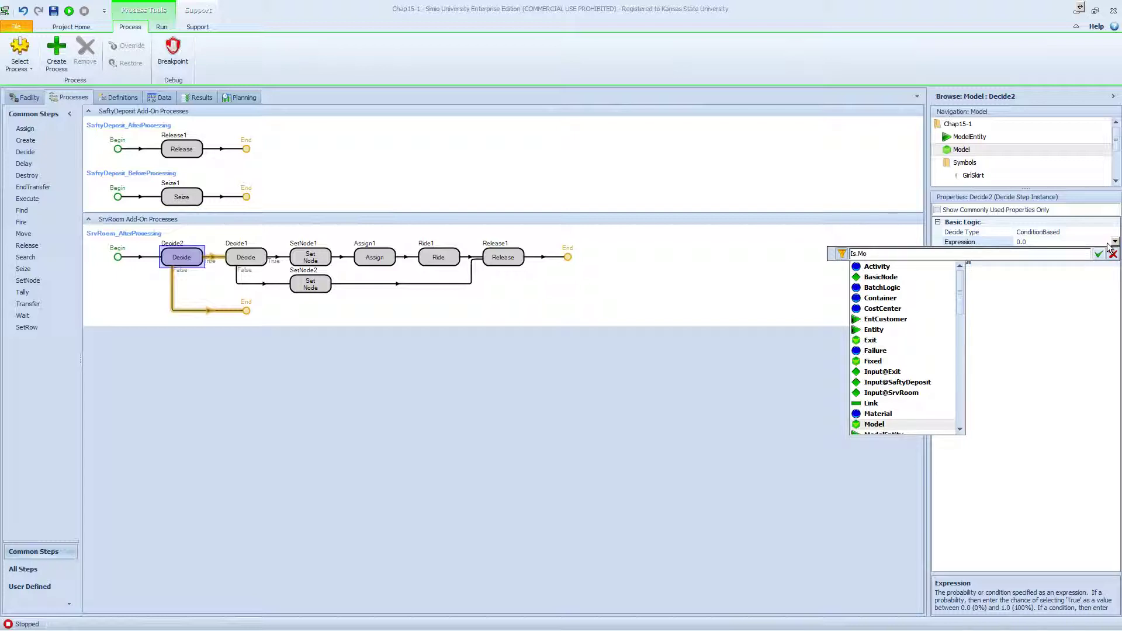
key(Down)
key(Return)
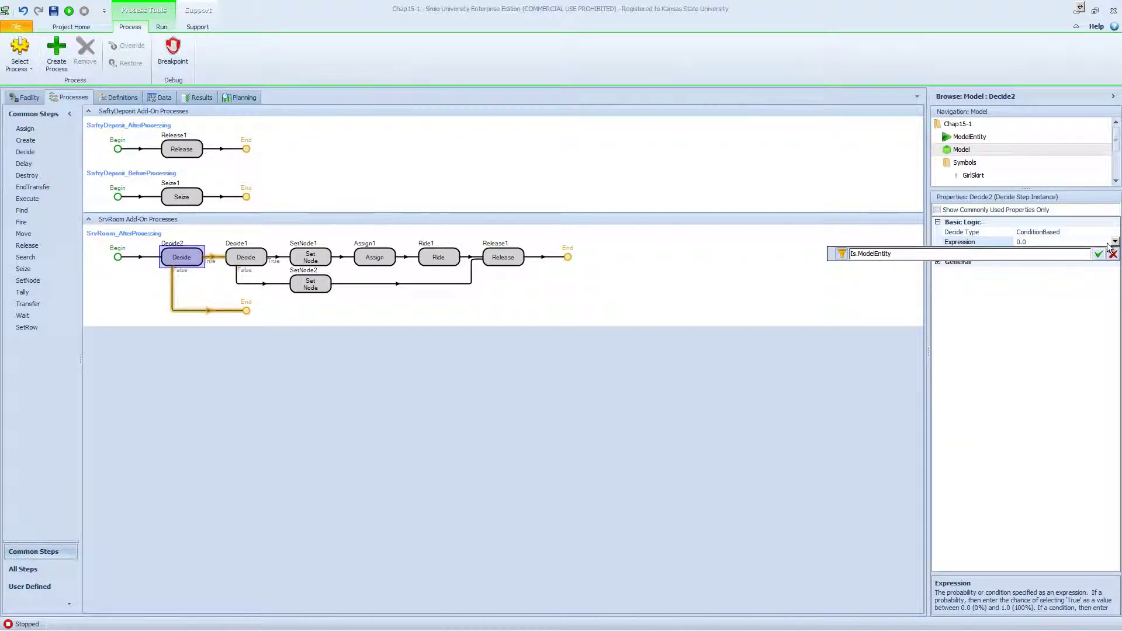
click(1108, 246)
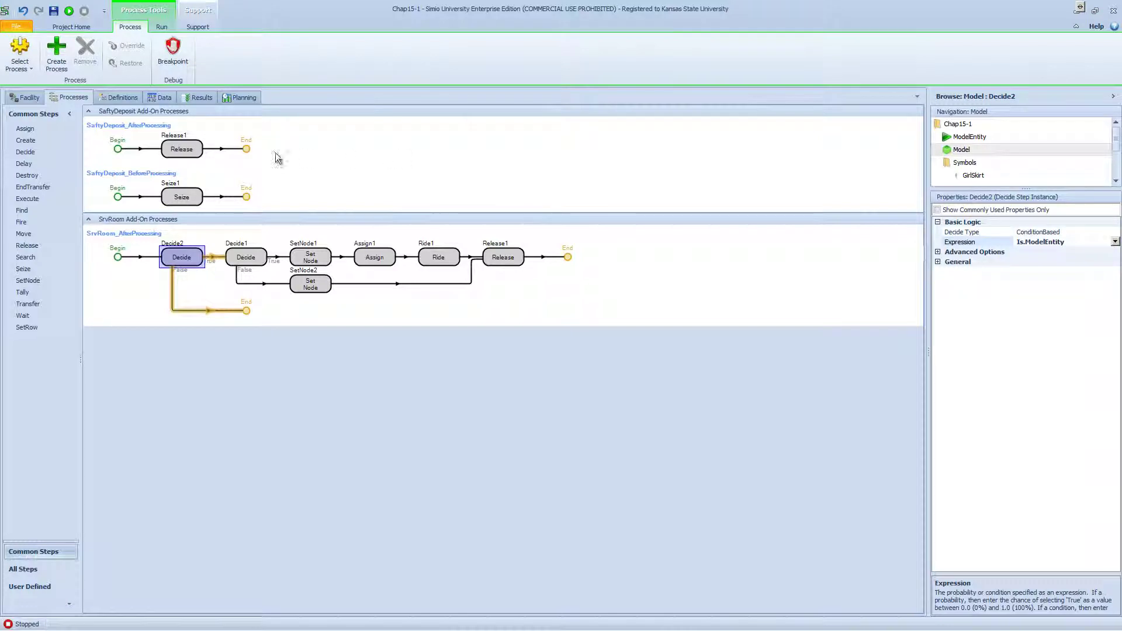
Run the model from the facility view and fast-forward the simulation to its end.
click(25, 97)
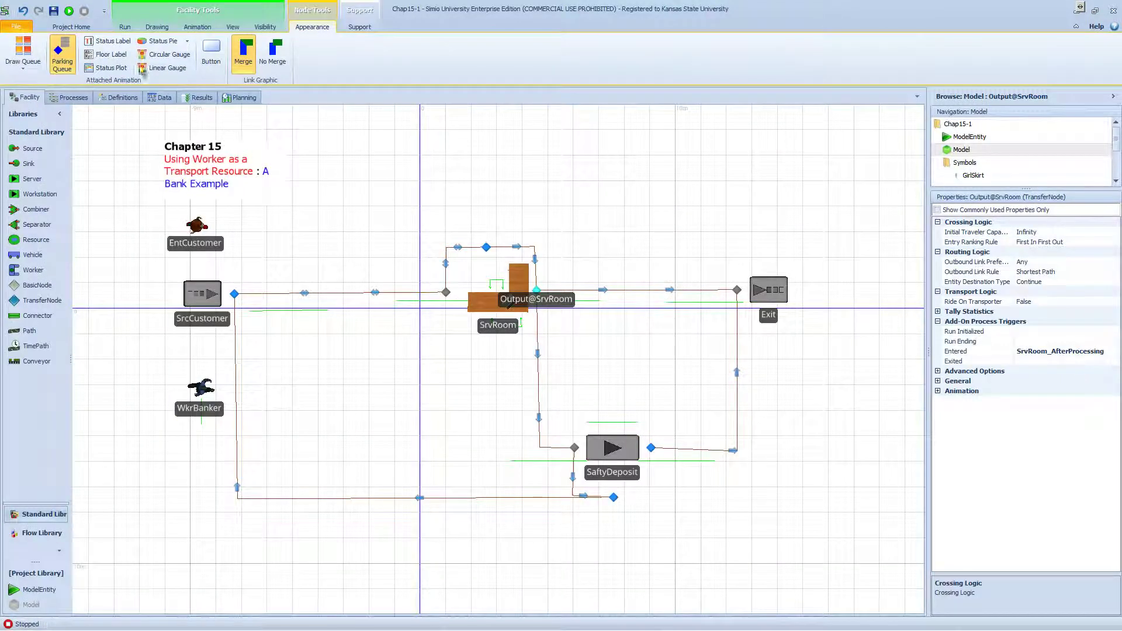
click(69, 11)
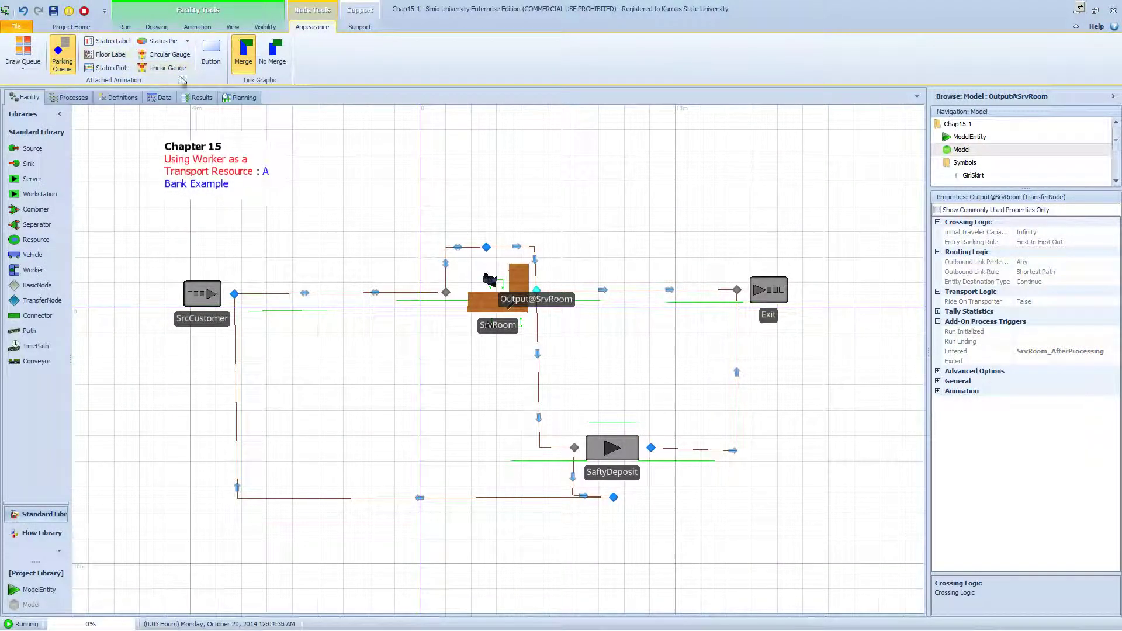
click(124, 27)
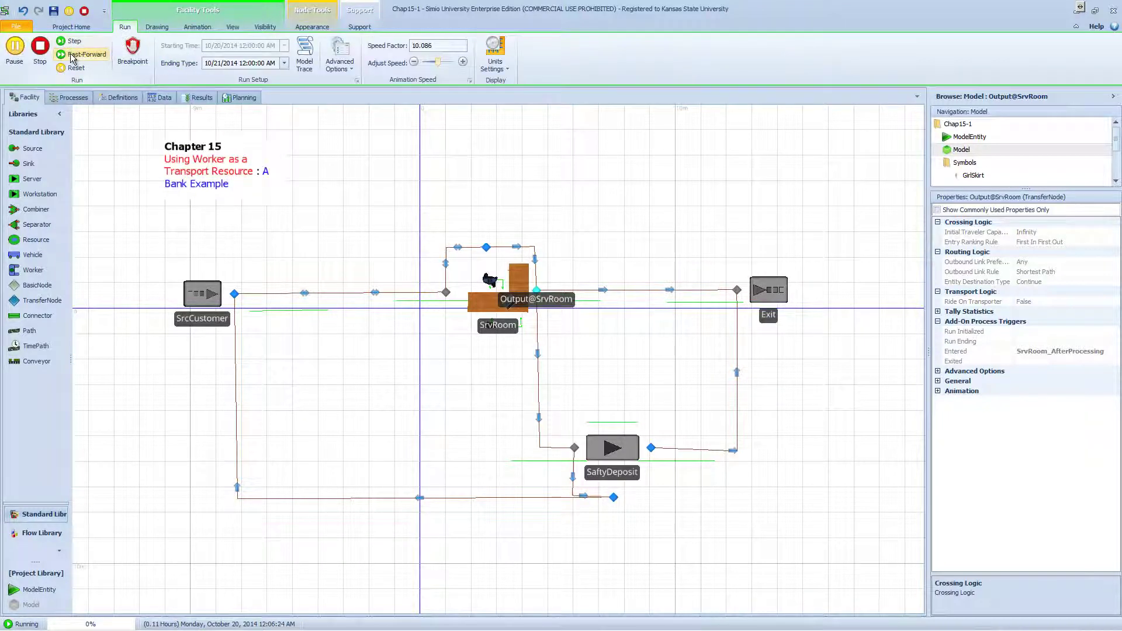
click(71, 55)
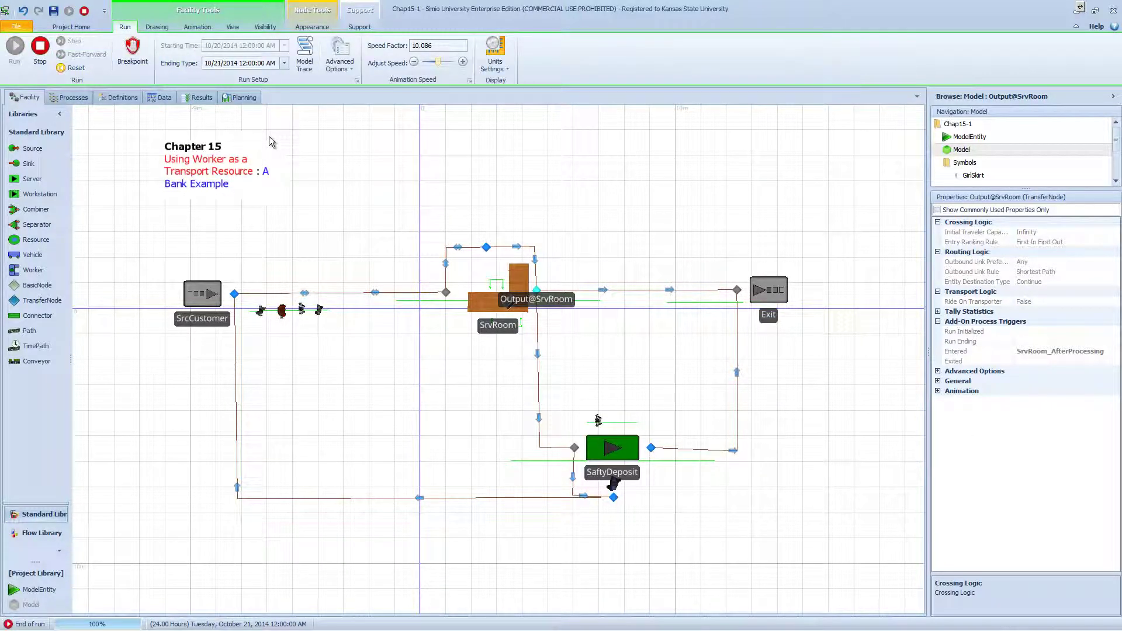